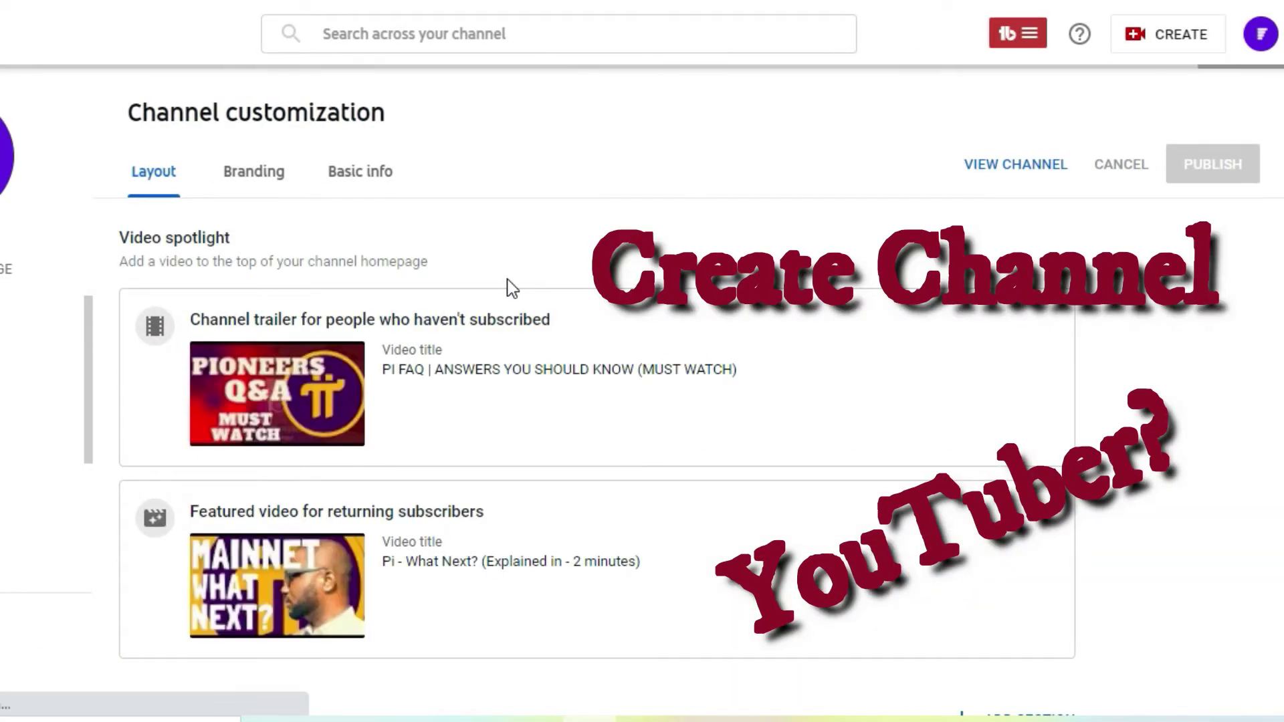
# - Review the channel analytics Reach, Engagement and Audience views, then return to the overview
pyautogui.click(90, 412)
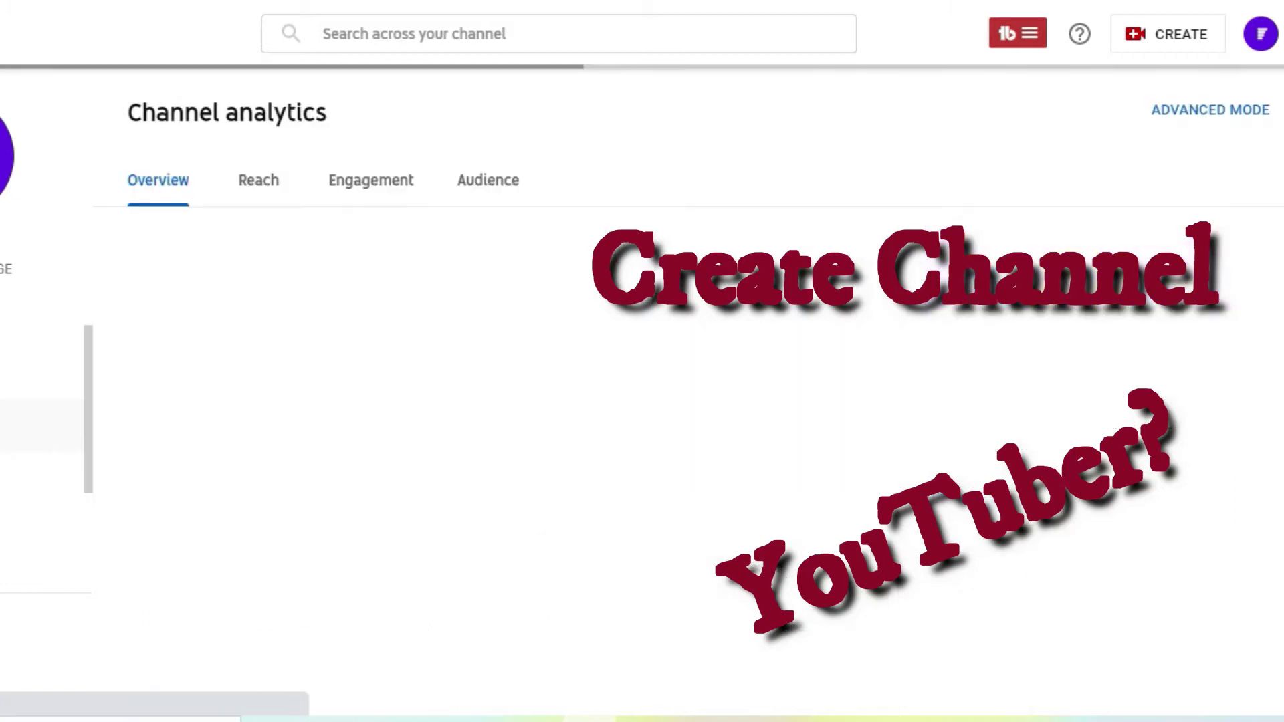
pyautogui.click(259, 180)
pyautogui.click(382, 189)
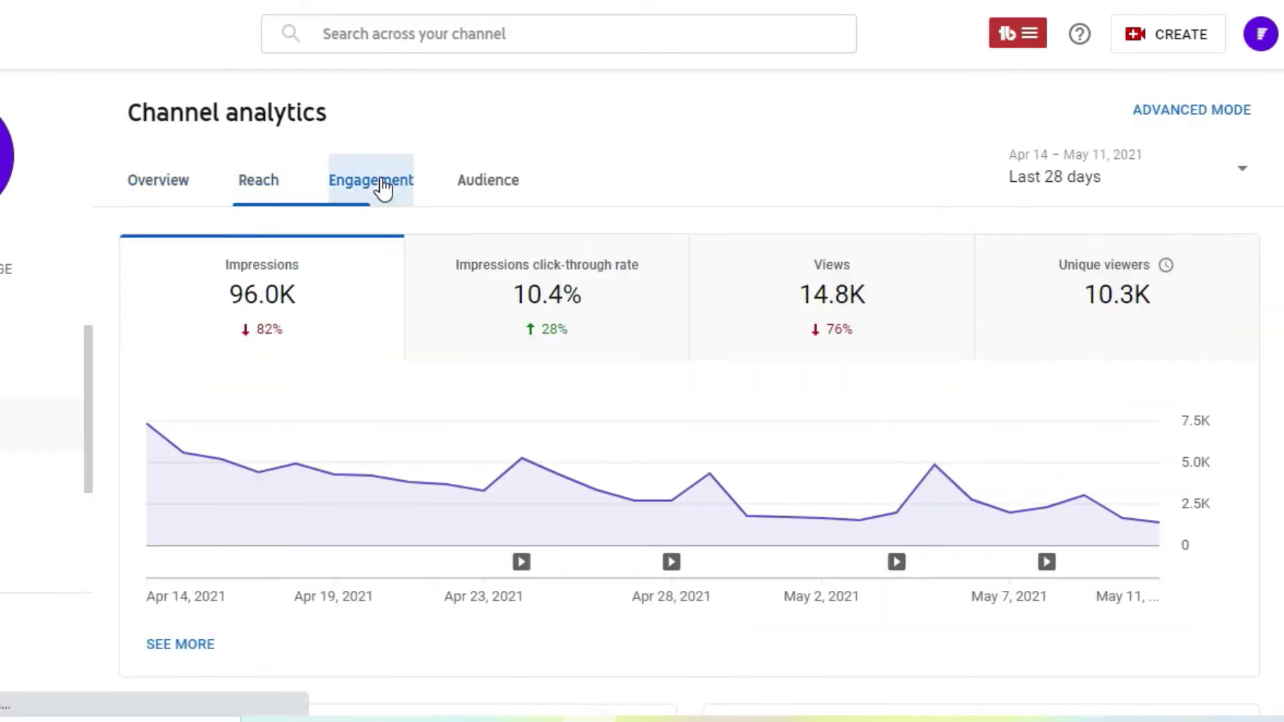
pyautogui.click(493, 179)
pyautogui.click(158, 180)
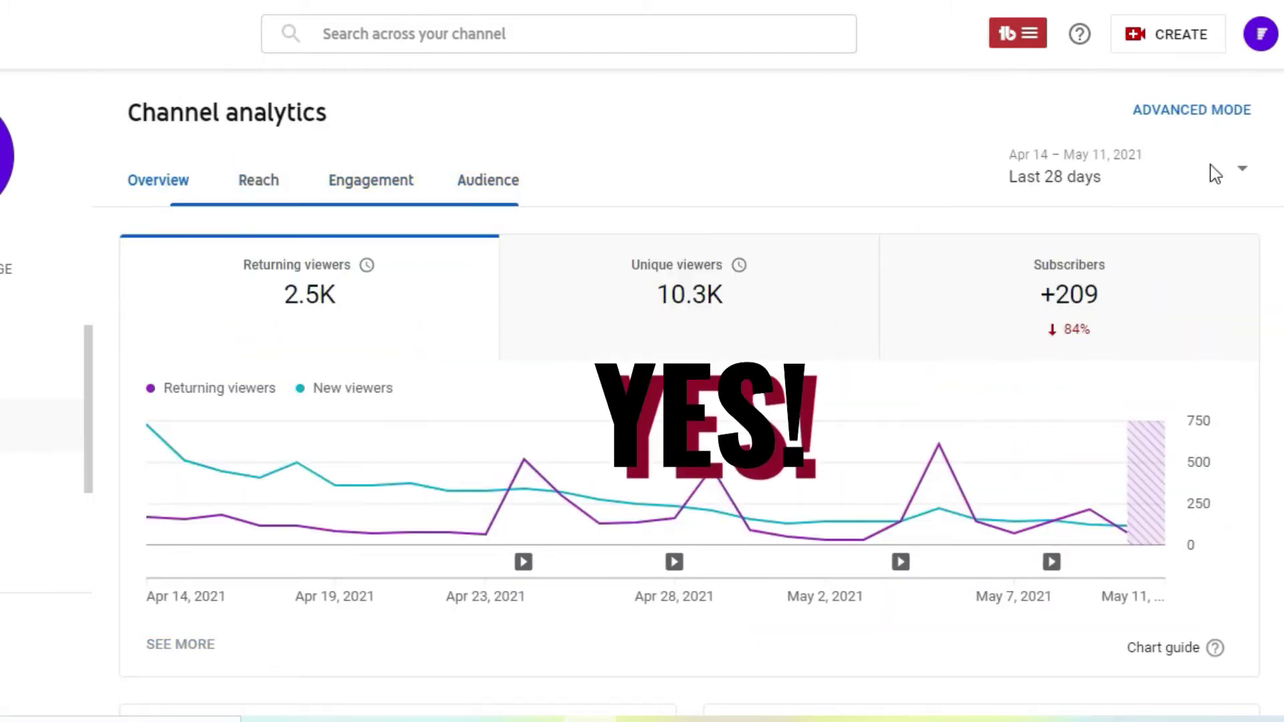
pyautogui.scroll(-13, 1215, 174)
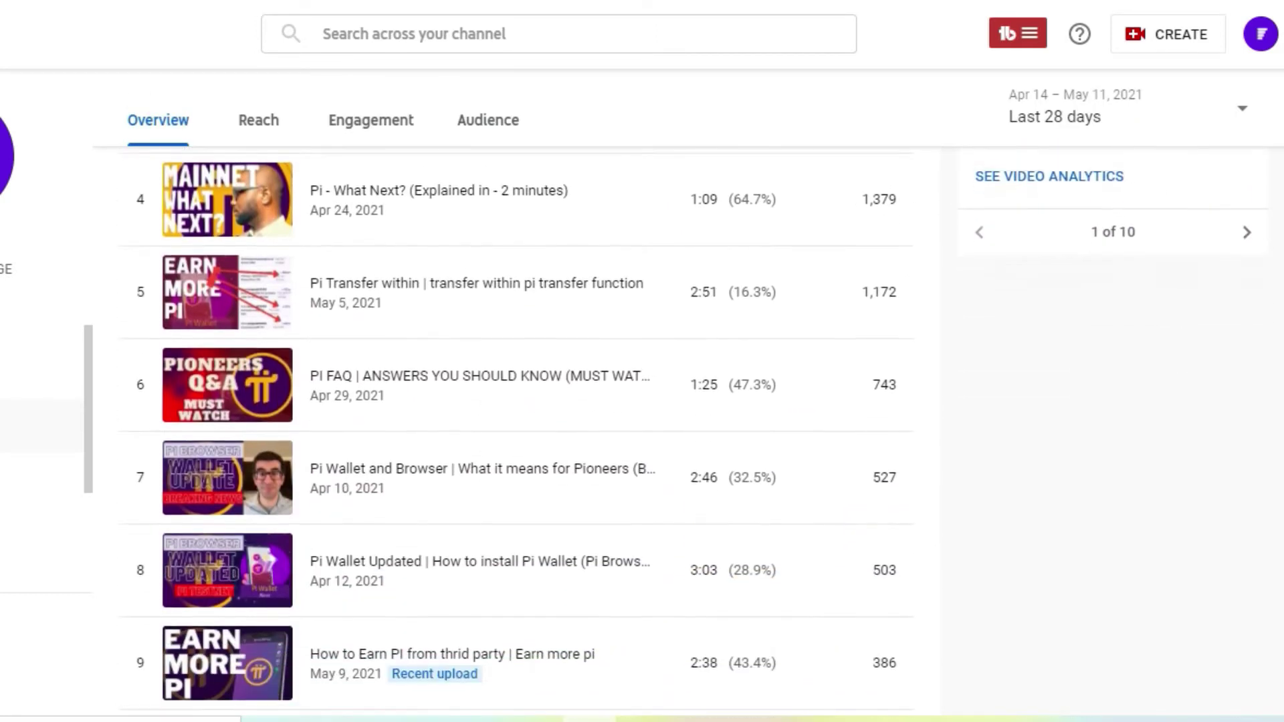
pyautogui.scroll(2, 515, 428)
pyautogui.scroll(-4, 516, 428)
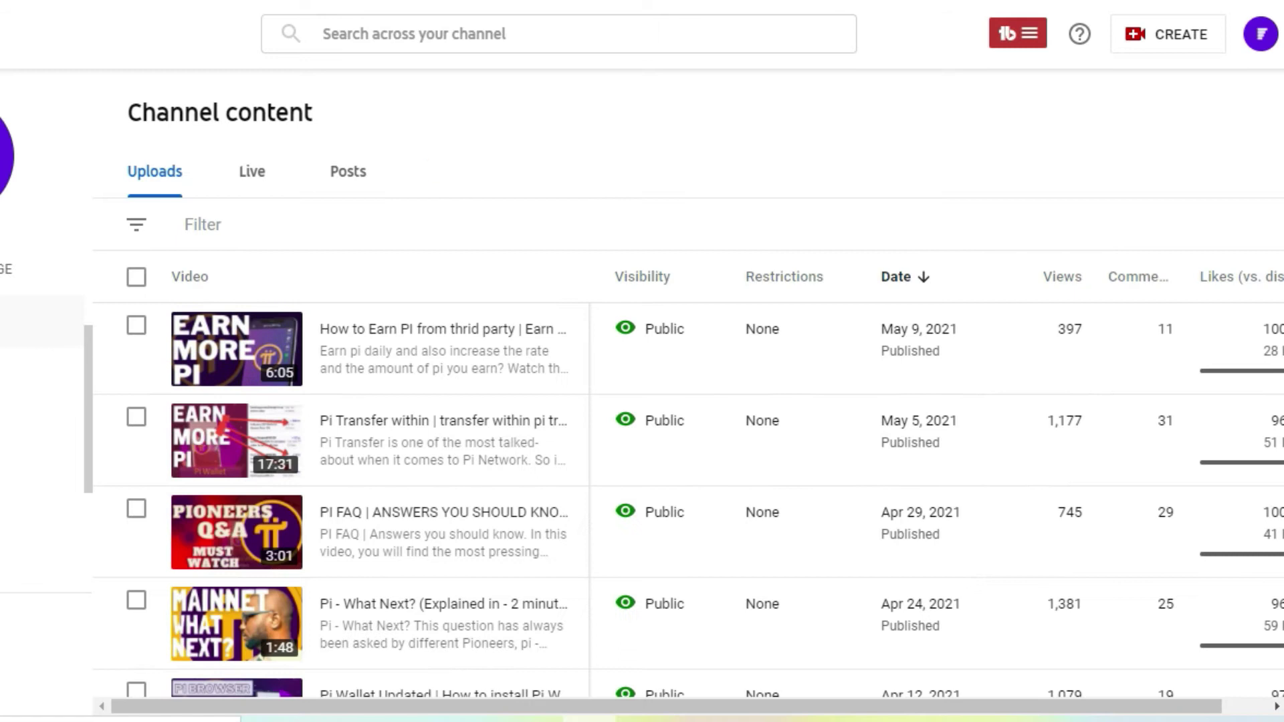
pyautogui.scroll(-6, 823, 221)
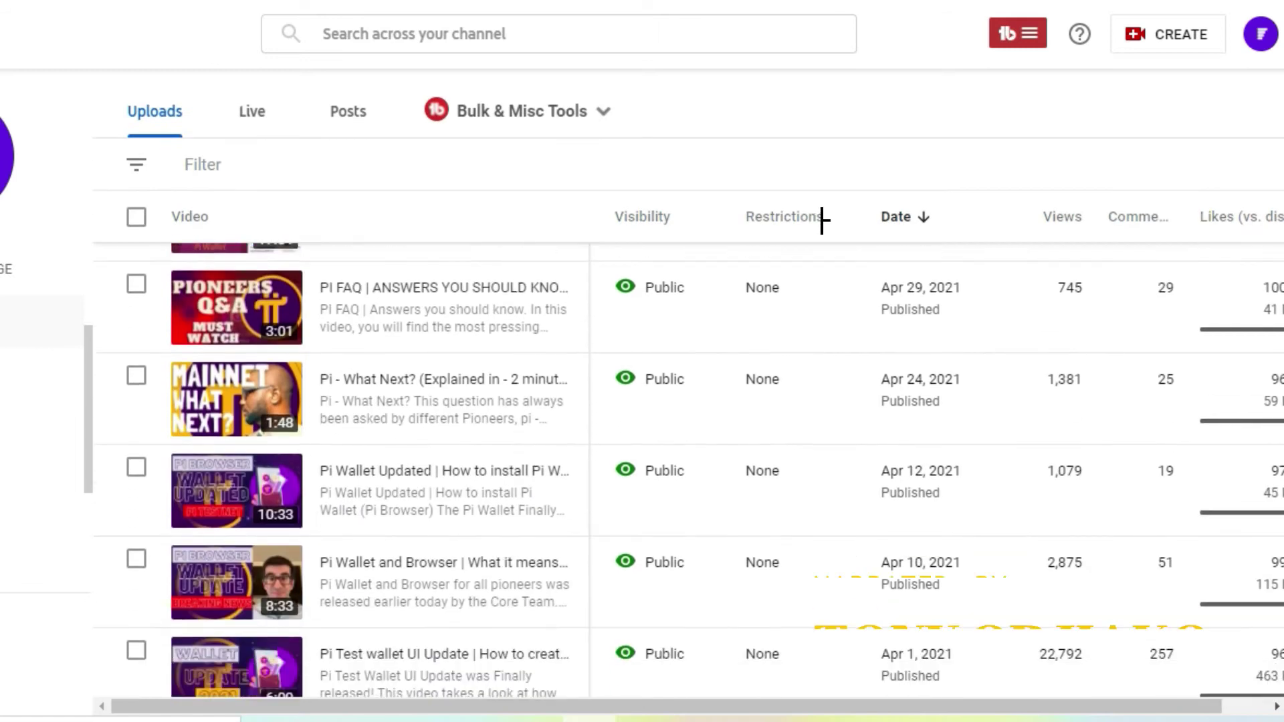
# - Set the Pi Test wallet UI Update video's title and description language to English and save
pyautogui.click(339, 404)
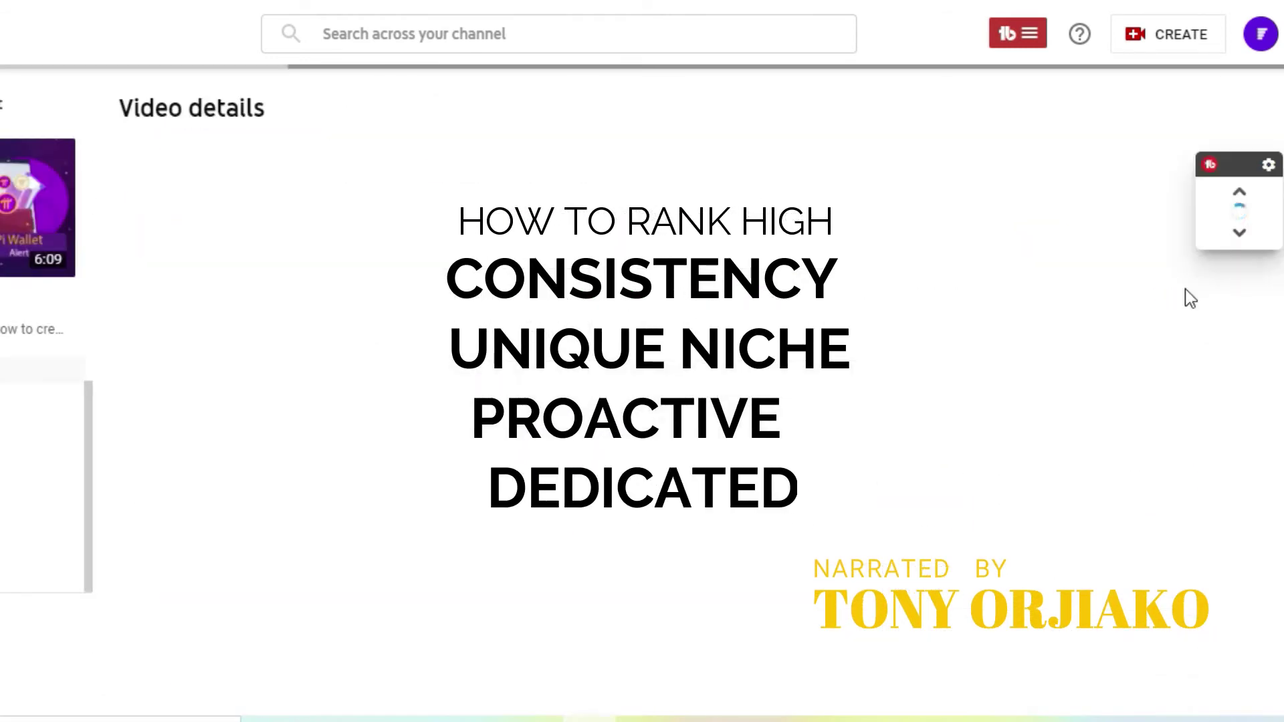
pyautogui.scroll(-6, 689, 402)
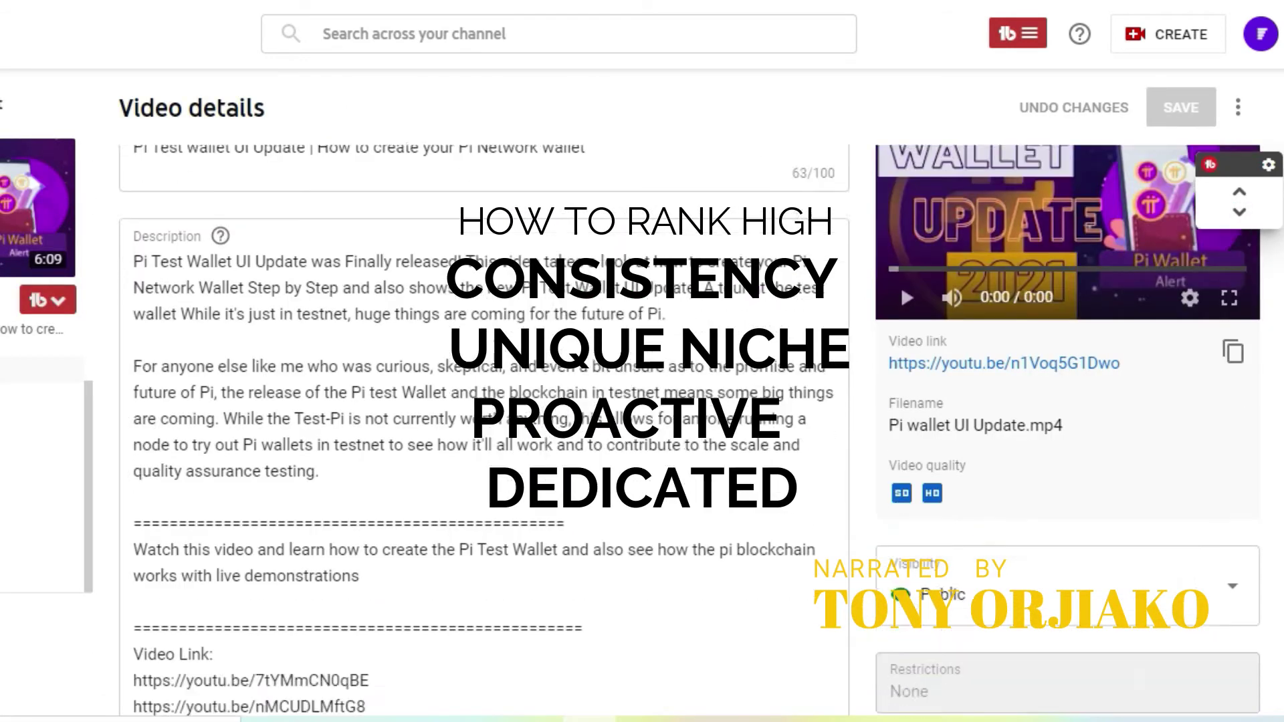
pyautogui.scroll(-15, 485, 402)
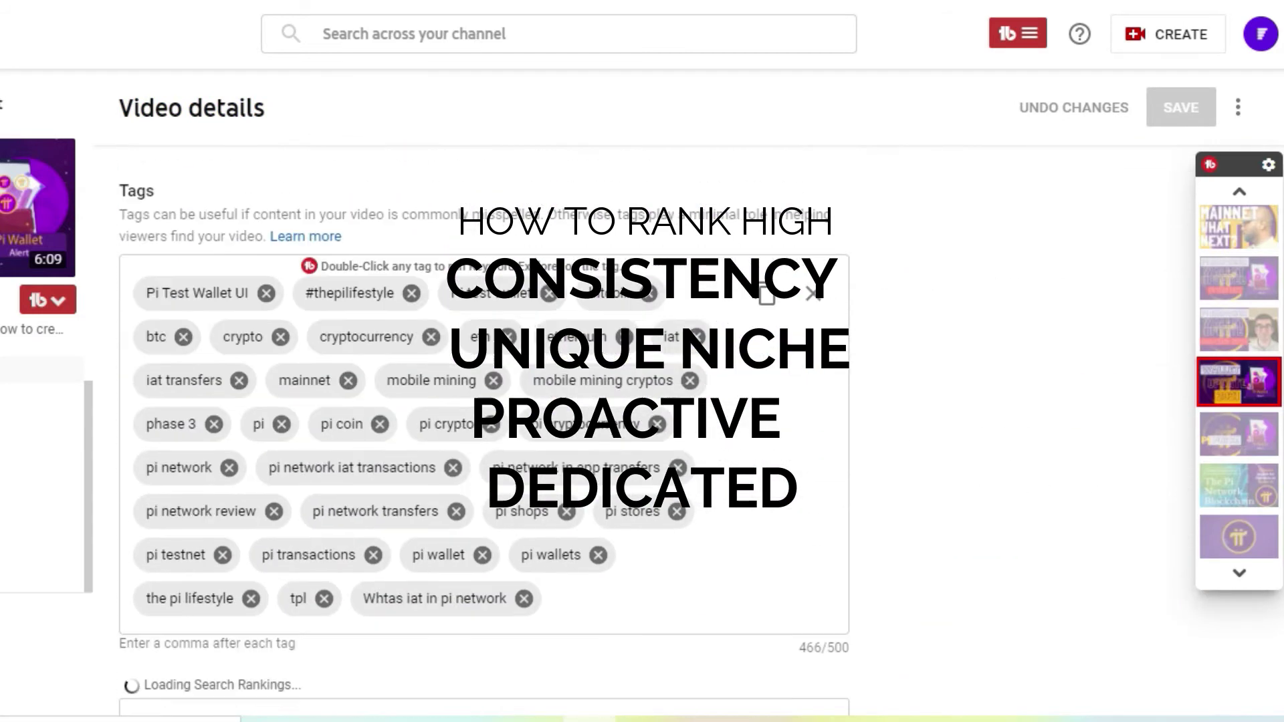
pyautogui.scroll(-9, 551, 418)
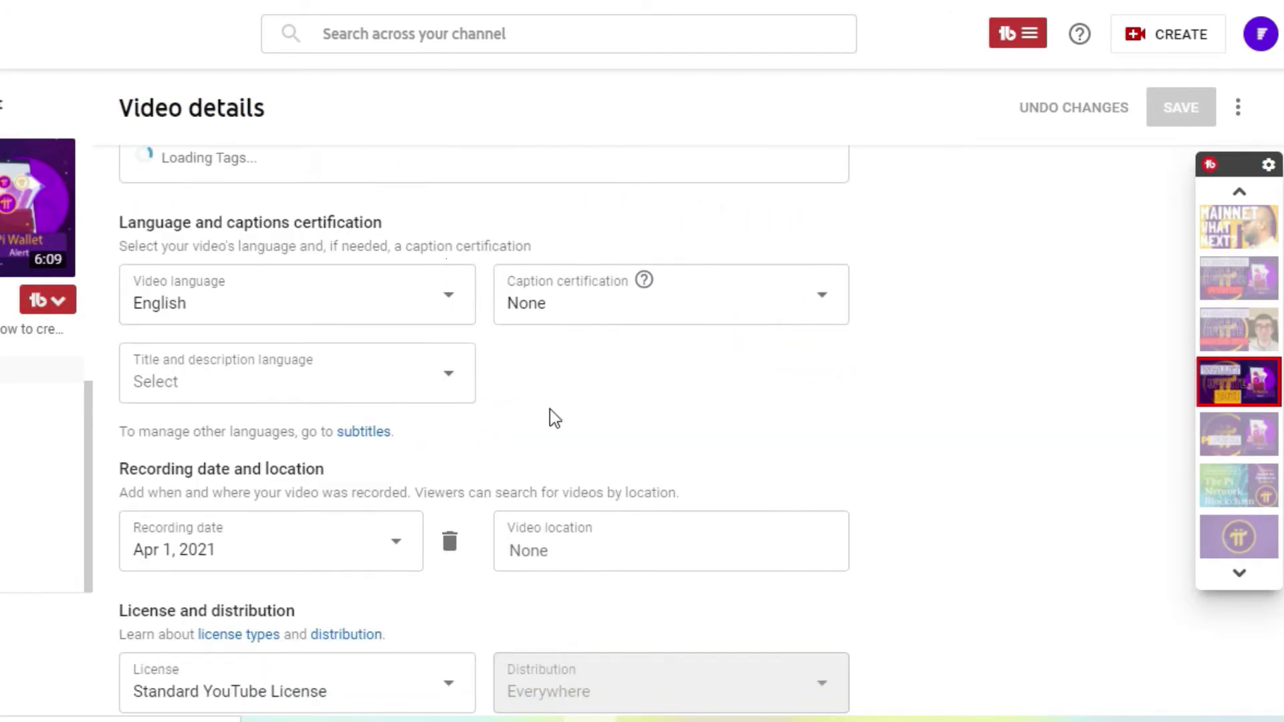
pyautogui.click(419, 394)
pyautogui.moveTo(467, 20); pyautogui.dragTo(467, 82)
pyautogui.click(253, 245)
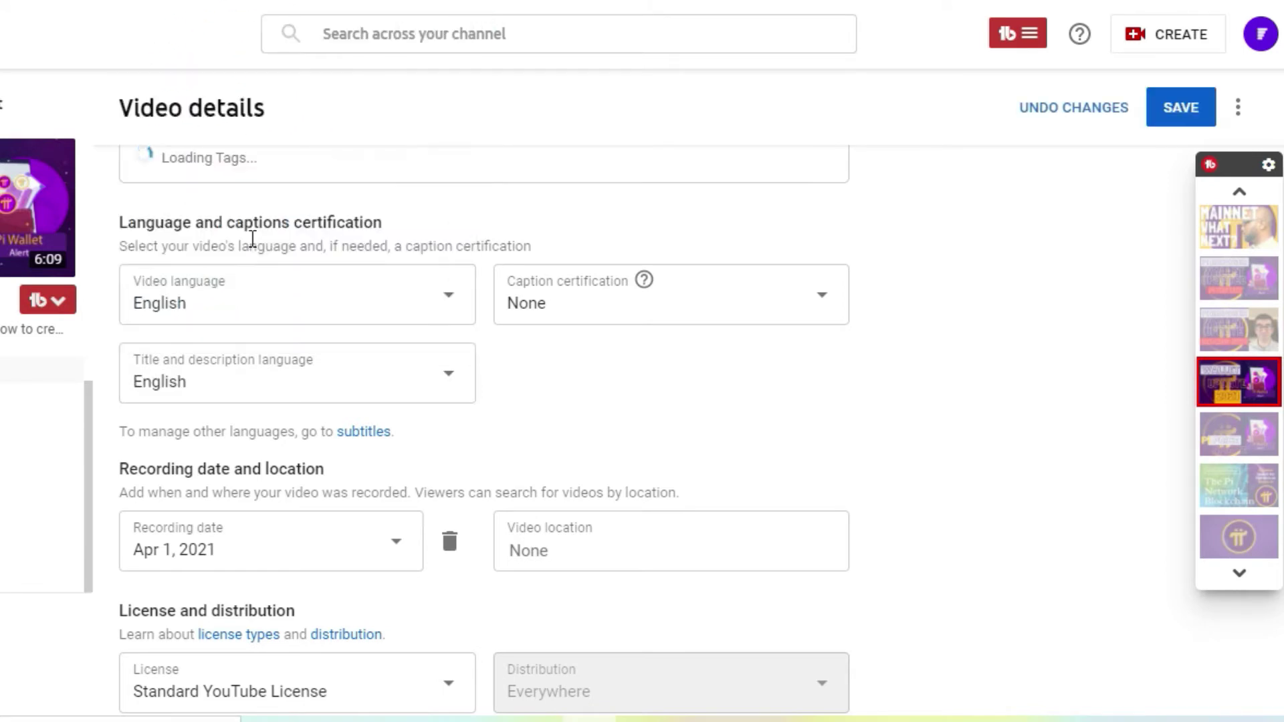
pyautogui.scroll(-10, 484, 430)
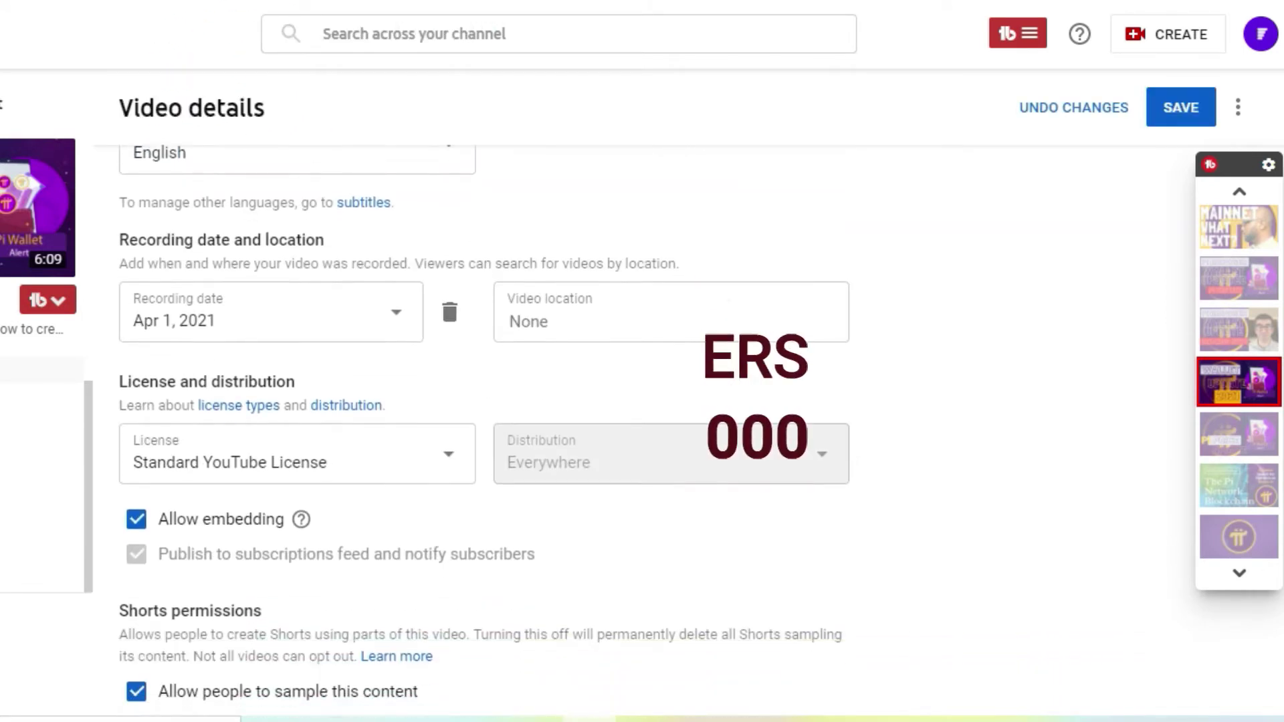
pyautogui.scroll(10, 485, 428)
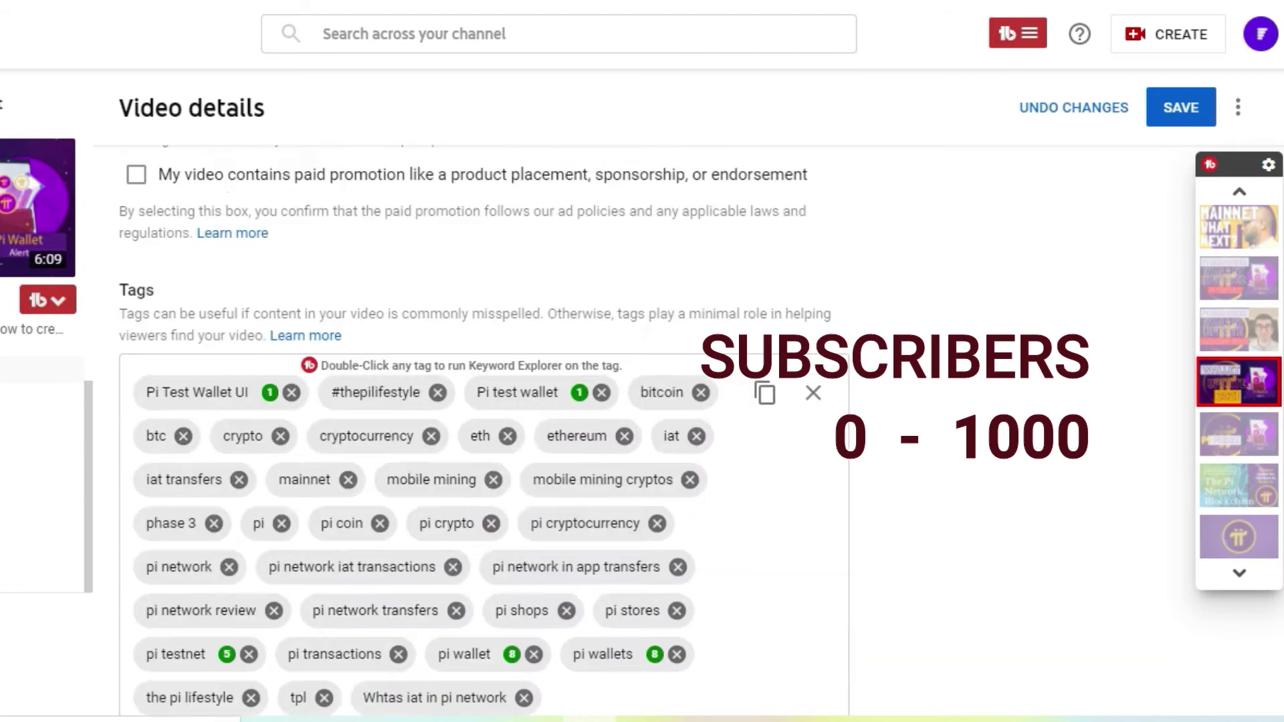
pyautogui.click(1178, 119)
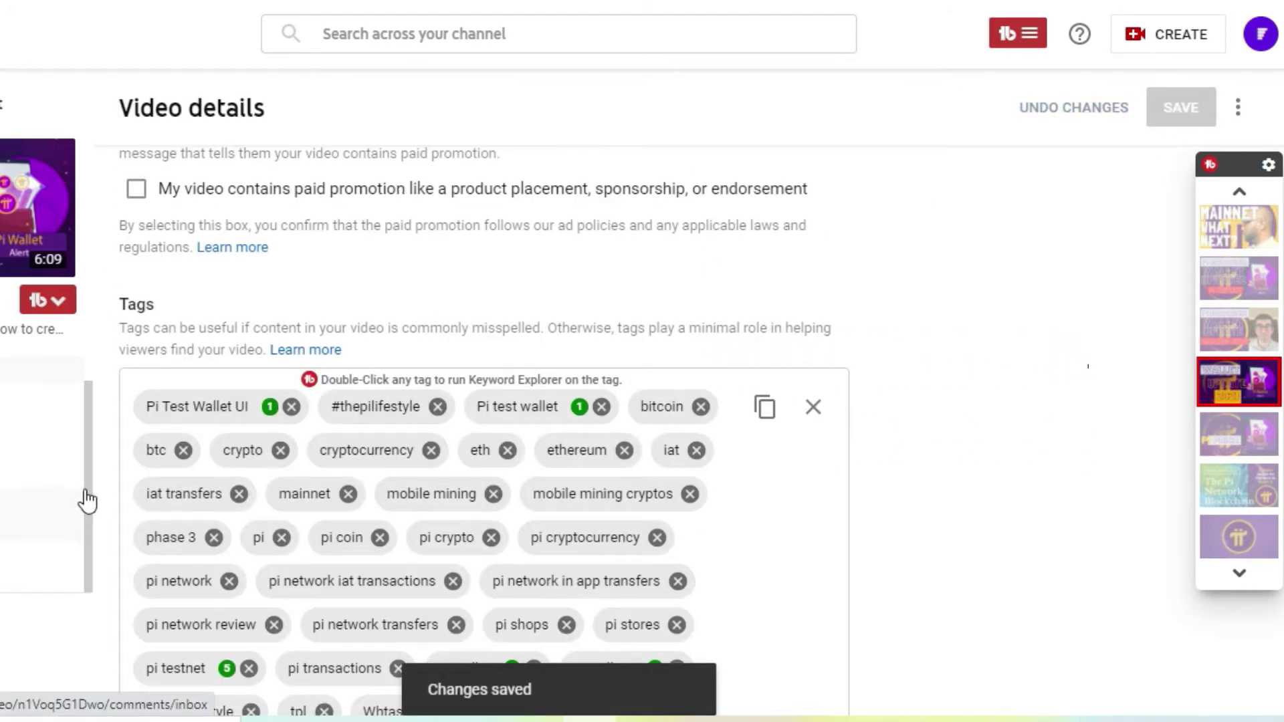
# - Go back to the channel's video list
pyautogui.click(87, 385)
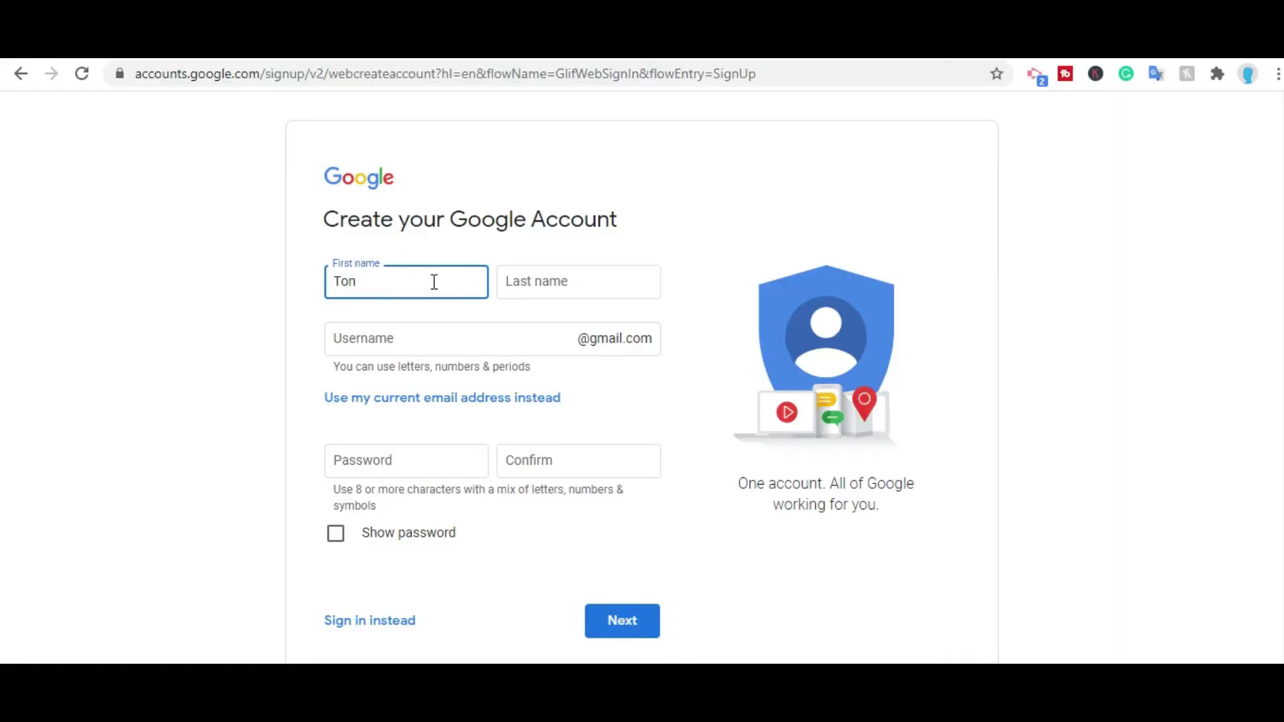
# - Fill in the first and last name, edit the username, and set the account password
pyautogui.write('ye')
pyautogui.click(534, 281)
pyautogui.write('HTS')
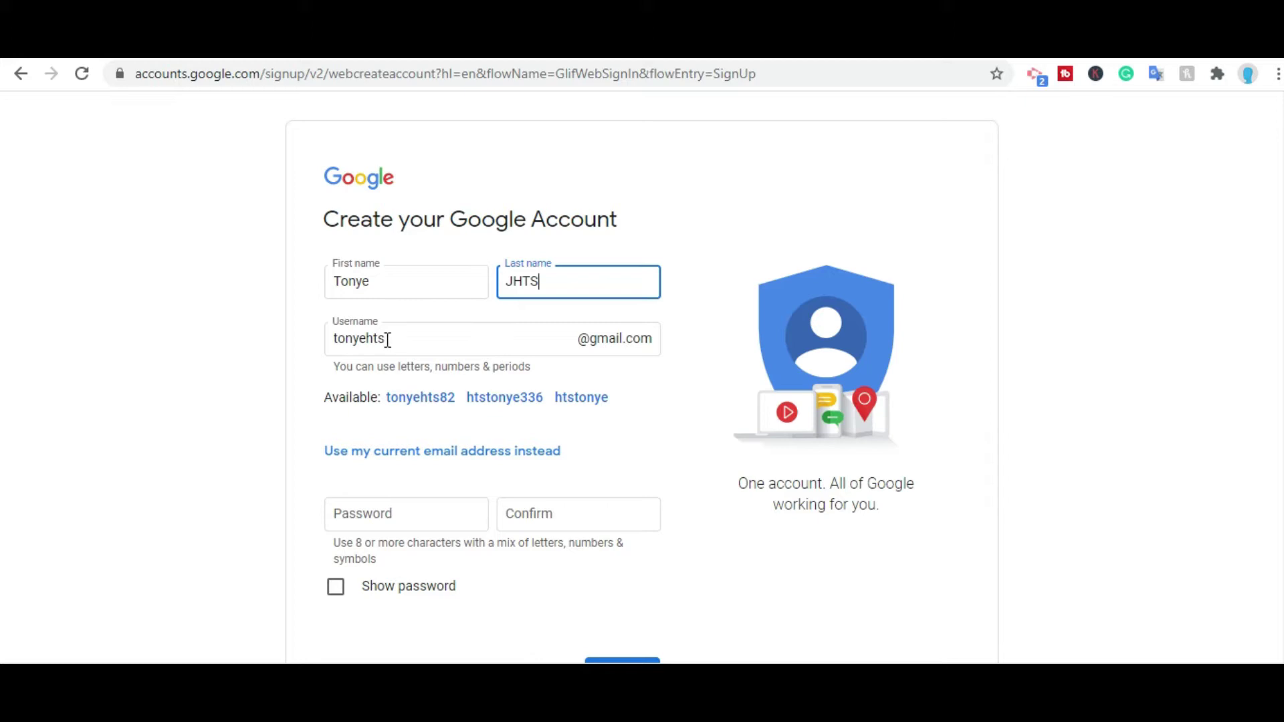
pyautogui.click(368, 339)
pyautogui.click(432, 514)
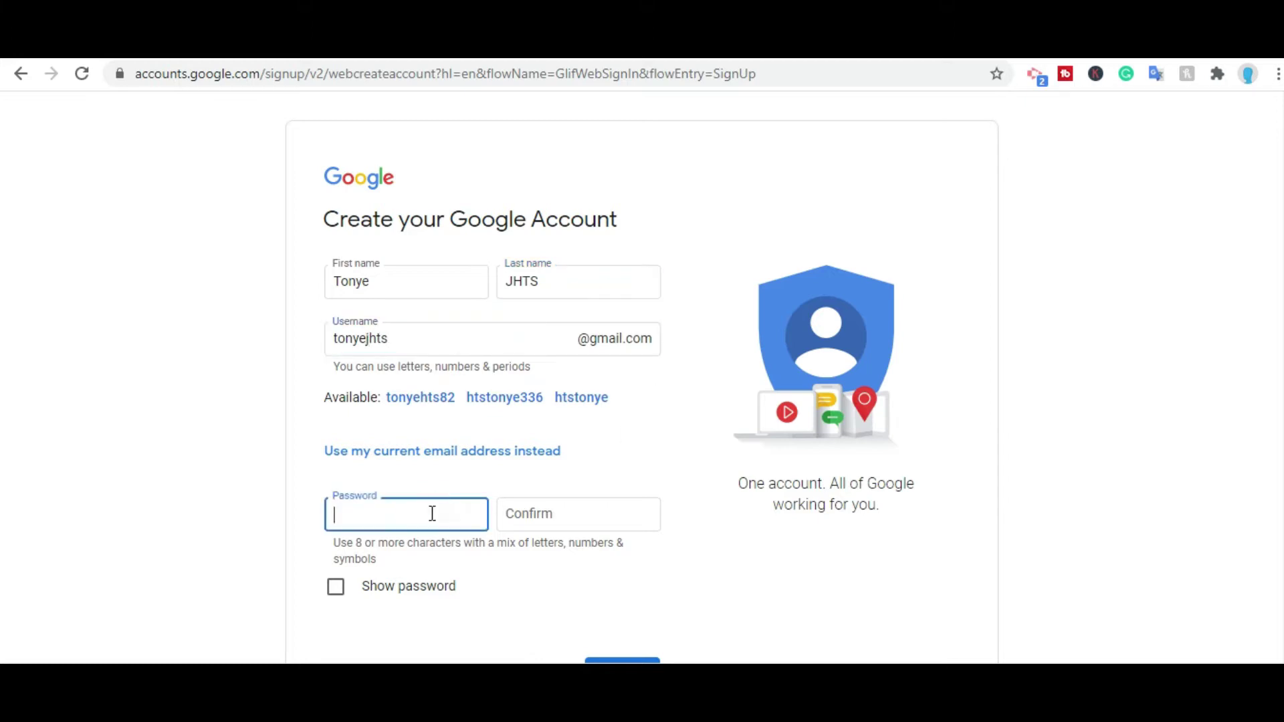
pyautogui.click(543, 510)
pyautogui.write('********')
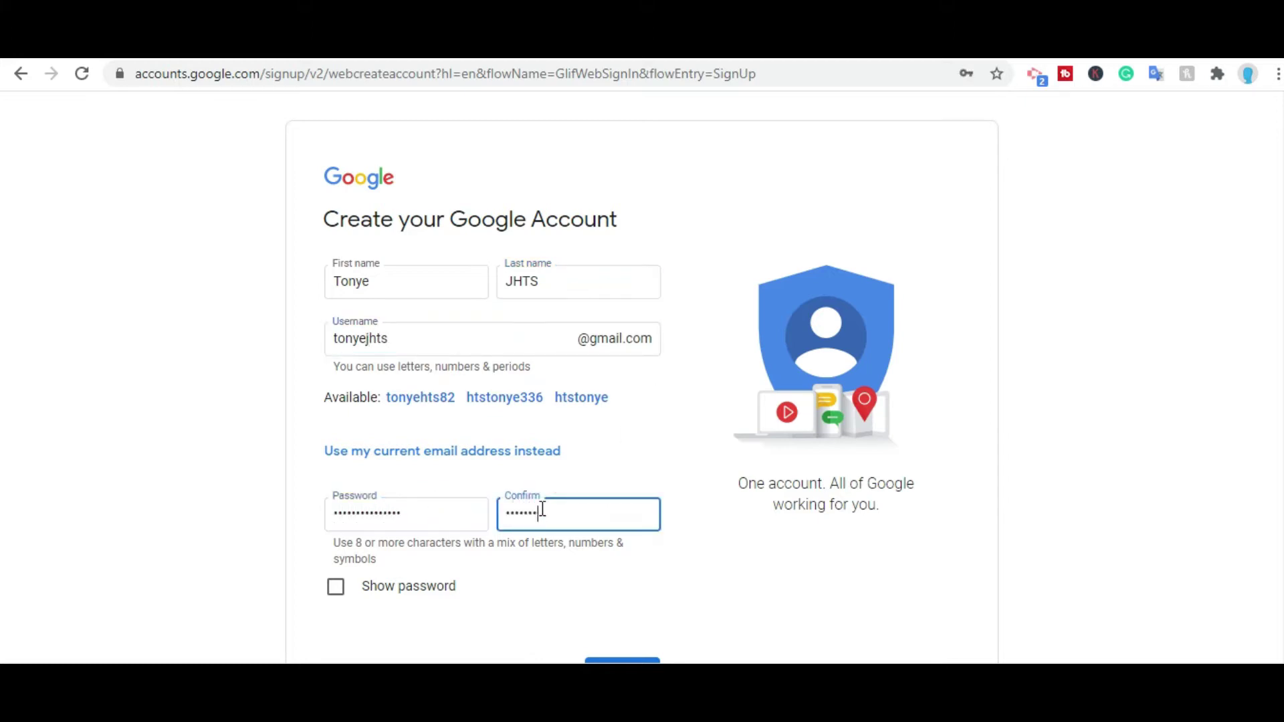
pyautogui.scroll(-1, 840, 605)
pyautogui.click(620, 604)
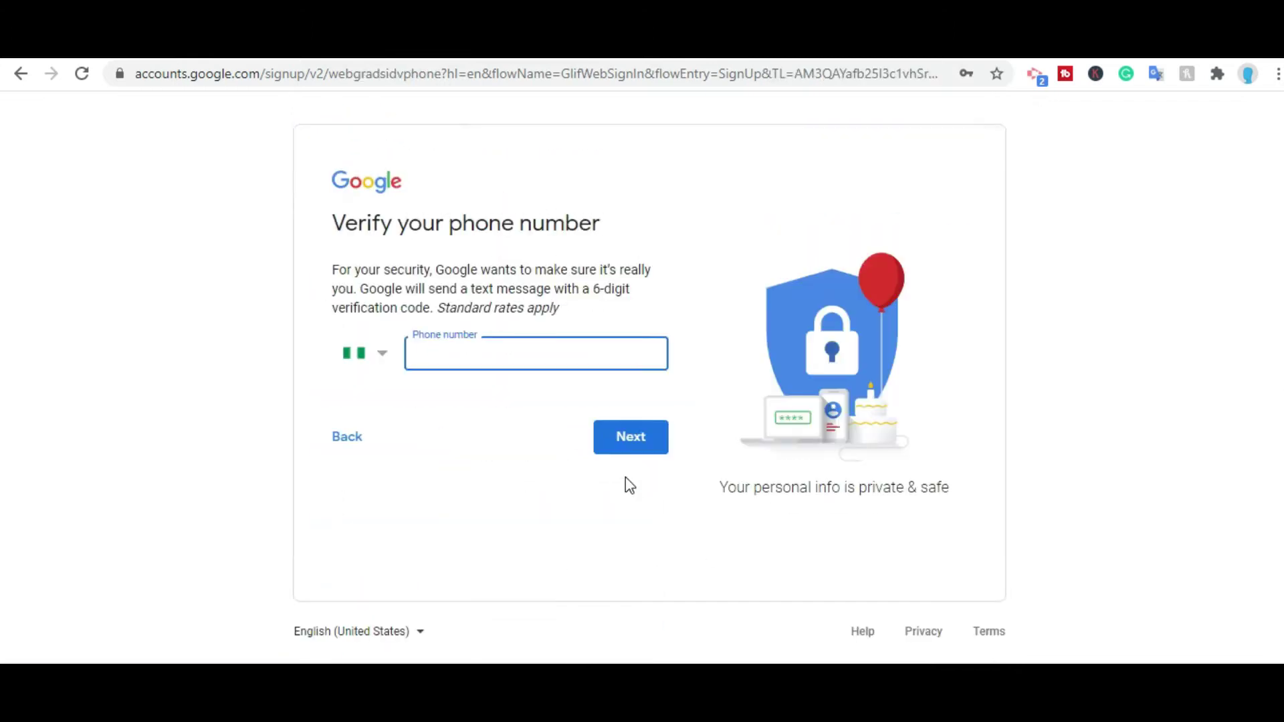
# - Verify the phone number with its code and add the suggested recovery e-mail
pyautogui.write('09')
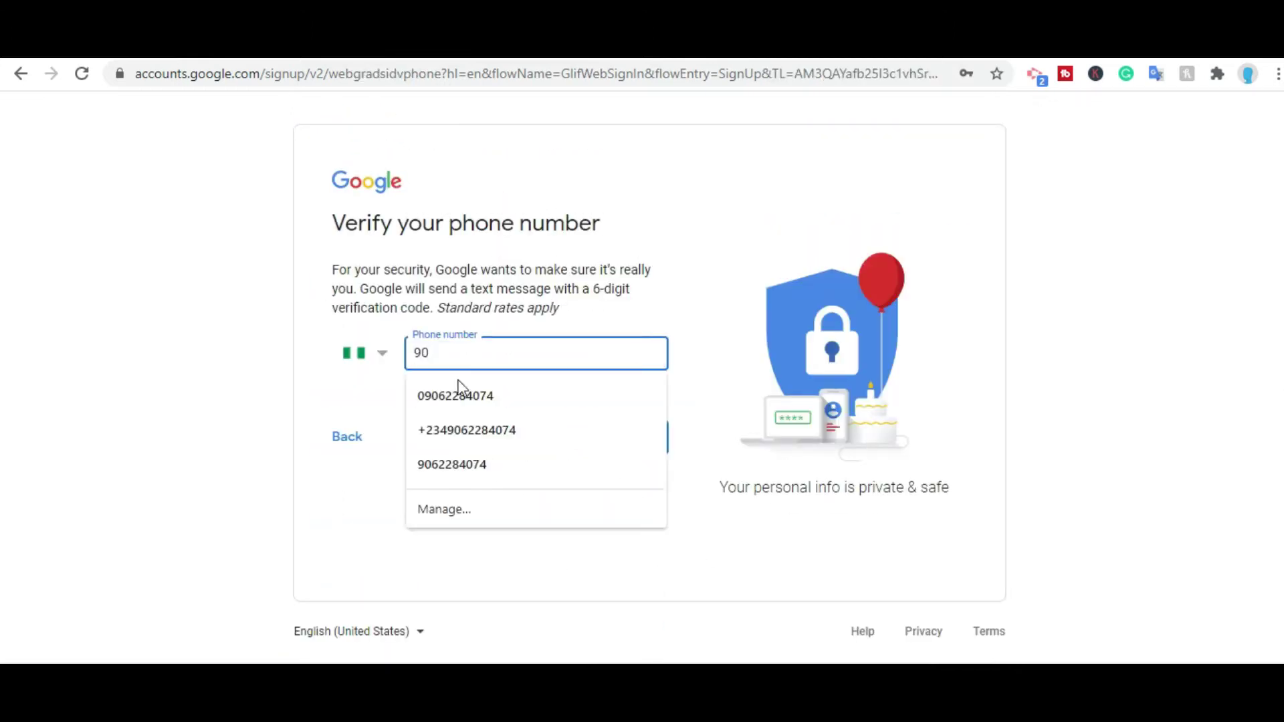
pyautogui.click(459, 394)
pyautogui.press('Return')
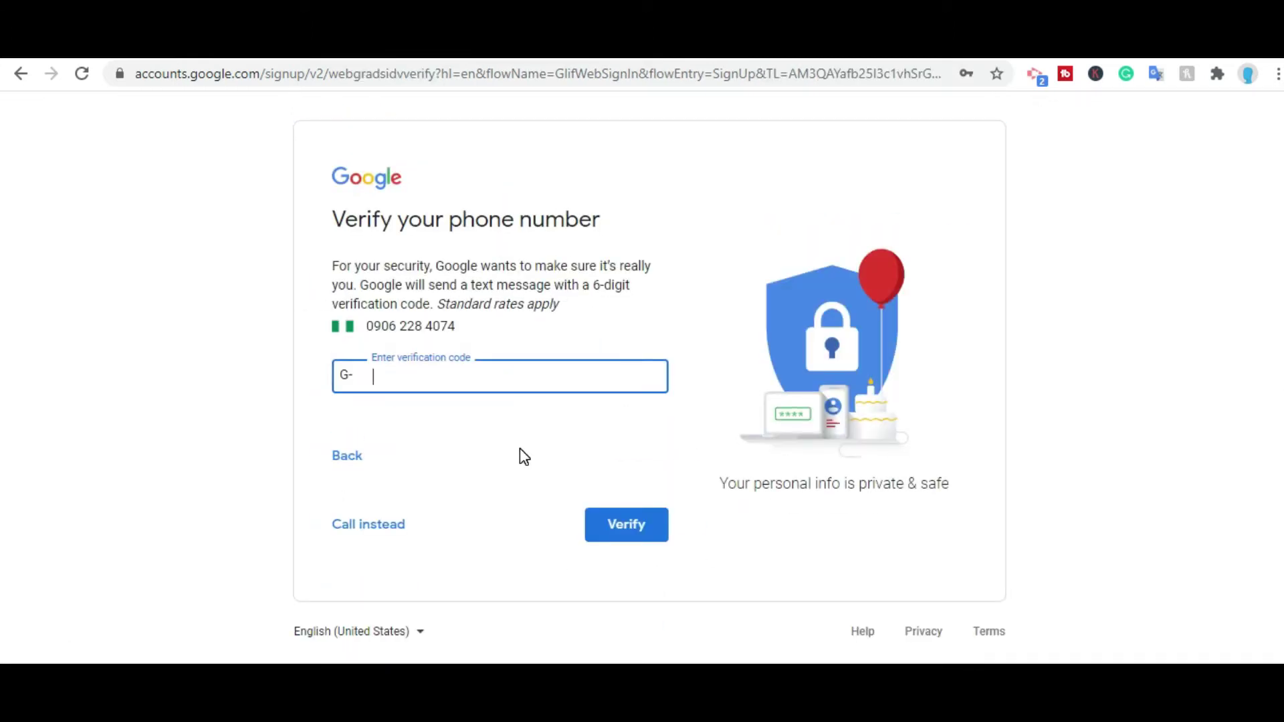
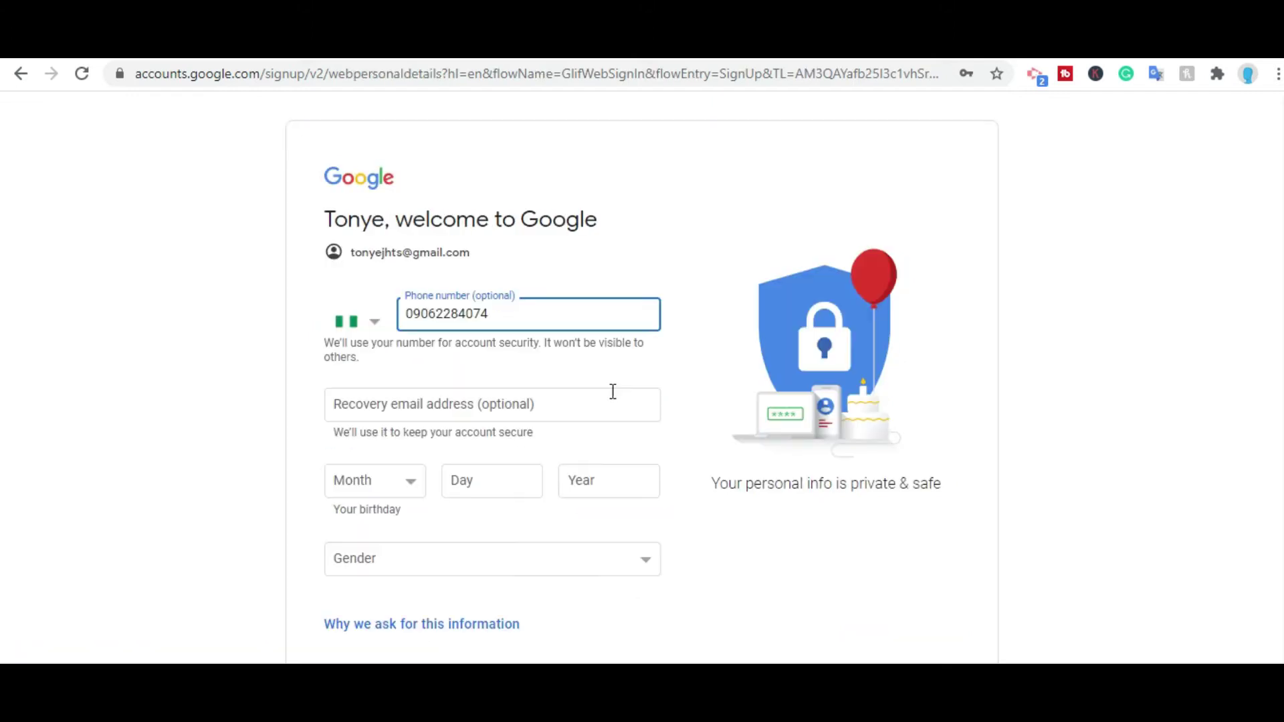
pyautogui.click(613, 392)
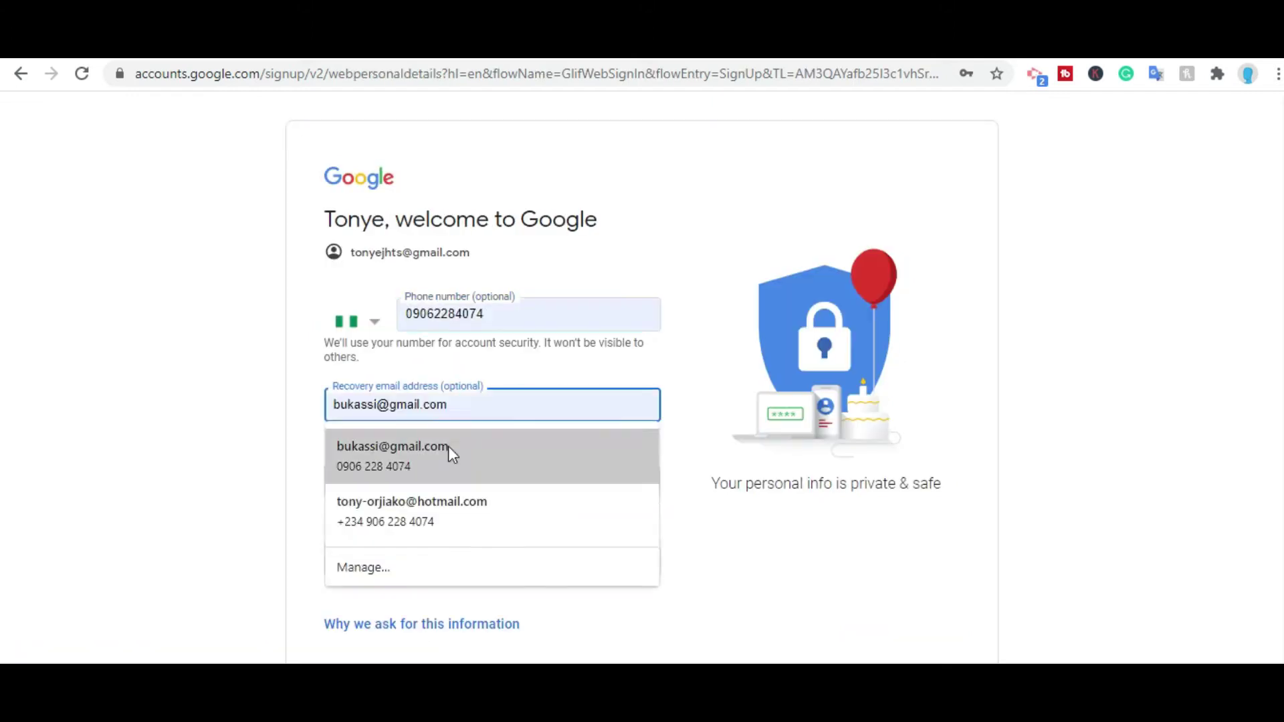
pyautogui.click(449, 447)
pyautogui.scroll(-1, 646, 507)
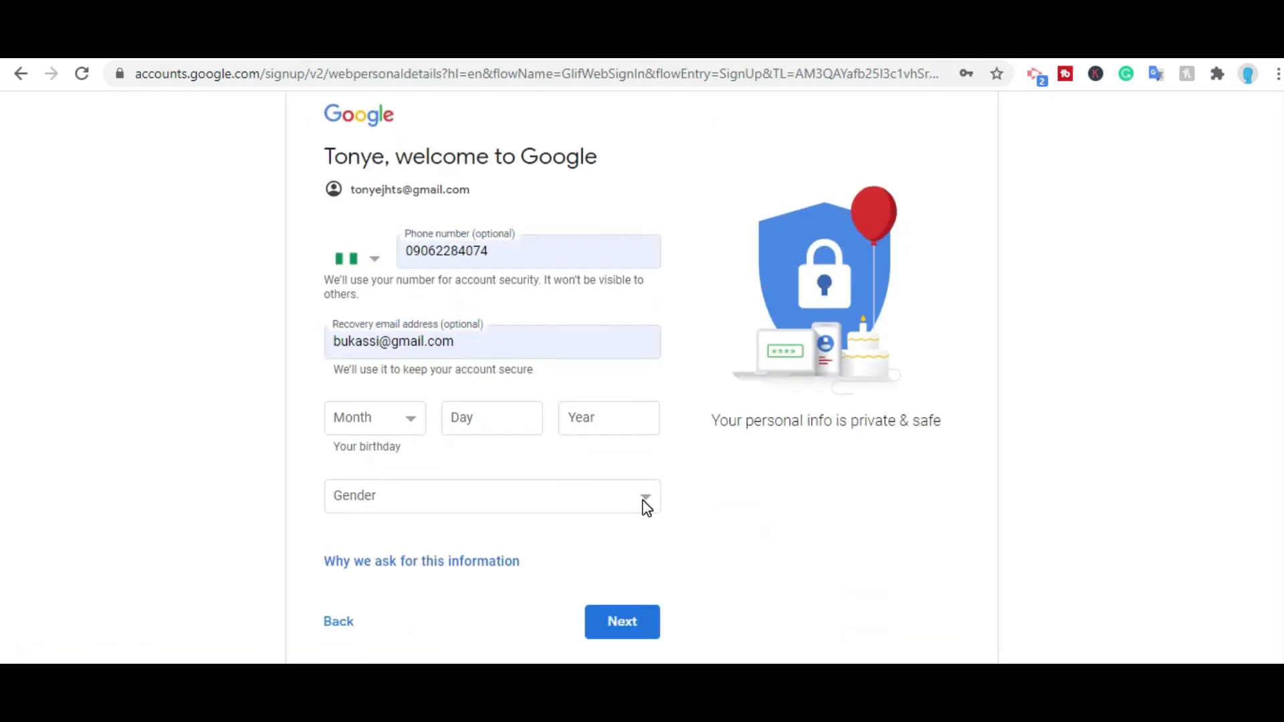
pyautogui.click(619, 625)
# - Enter the birthday as May 1976 and set gender to Male
pyautogui.click(374, 418)
pyautogui.click(373, 171)
pyautogui.click(472, 422)
pyautogui.write('1976')
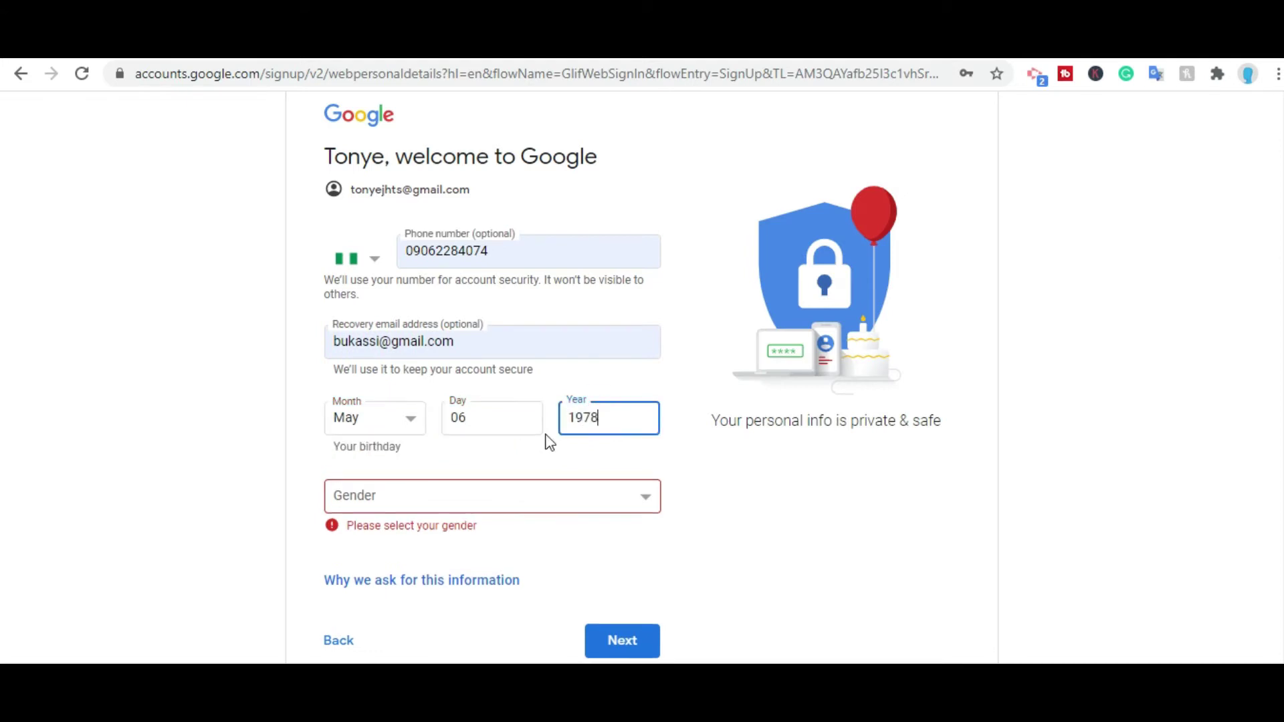
pyautogui.click(493, 494)
pyautogui.click(492, 568)
pyautogui.click(622, 632)
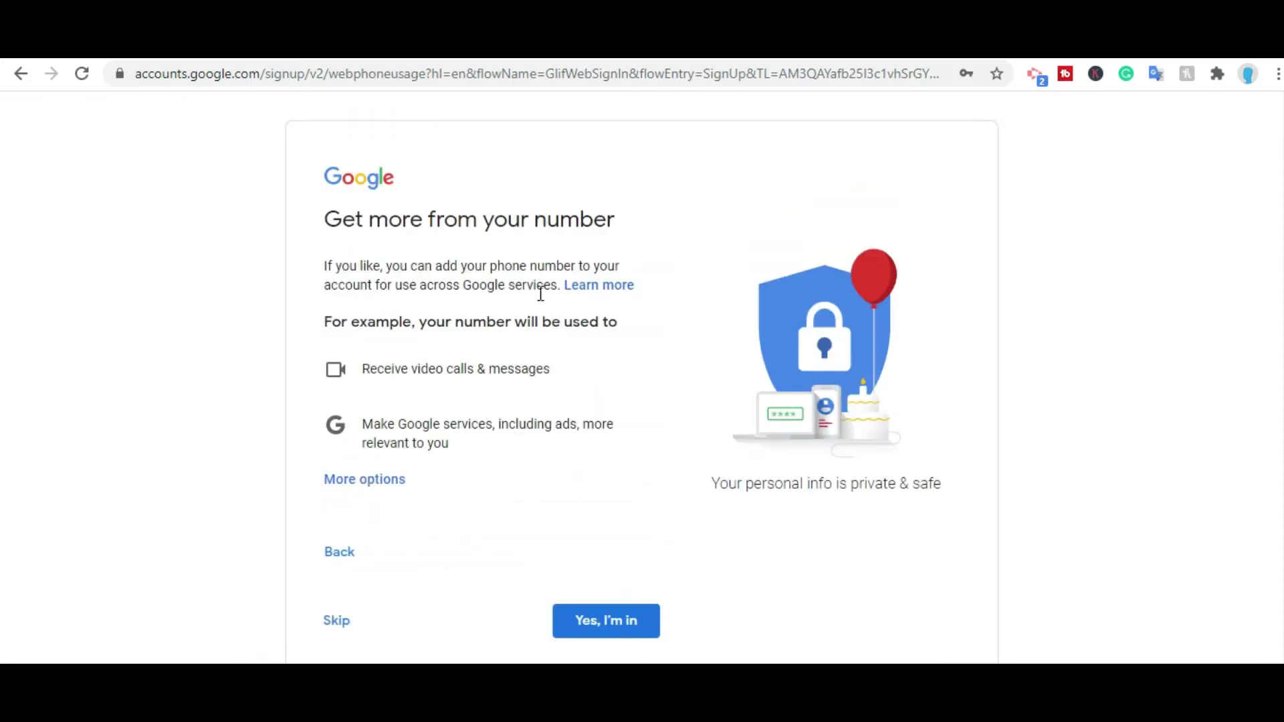
# - Skip linking the phone number, close the Google apps panel, and return to the welcome section
pyautogui.click(337, 622)
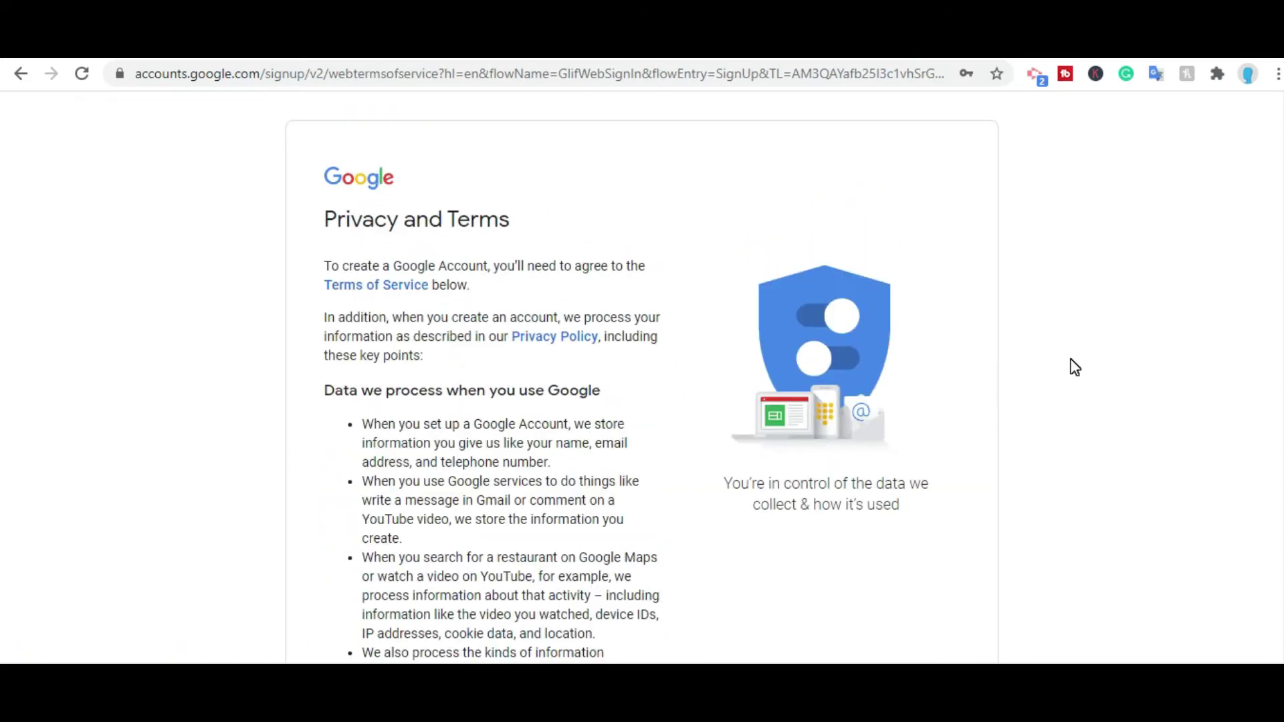
pyautogui.scroll(-15, 728, 490)
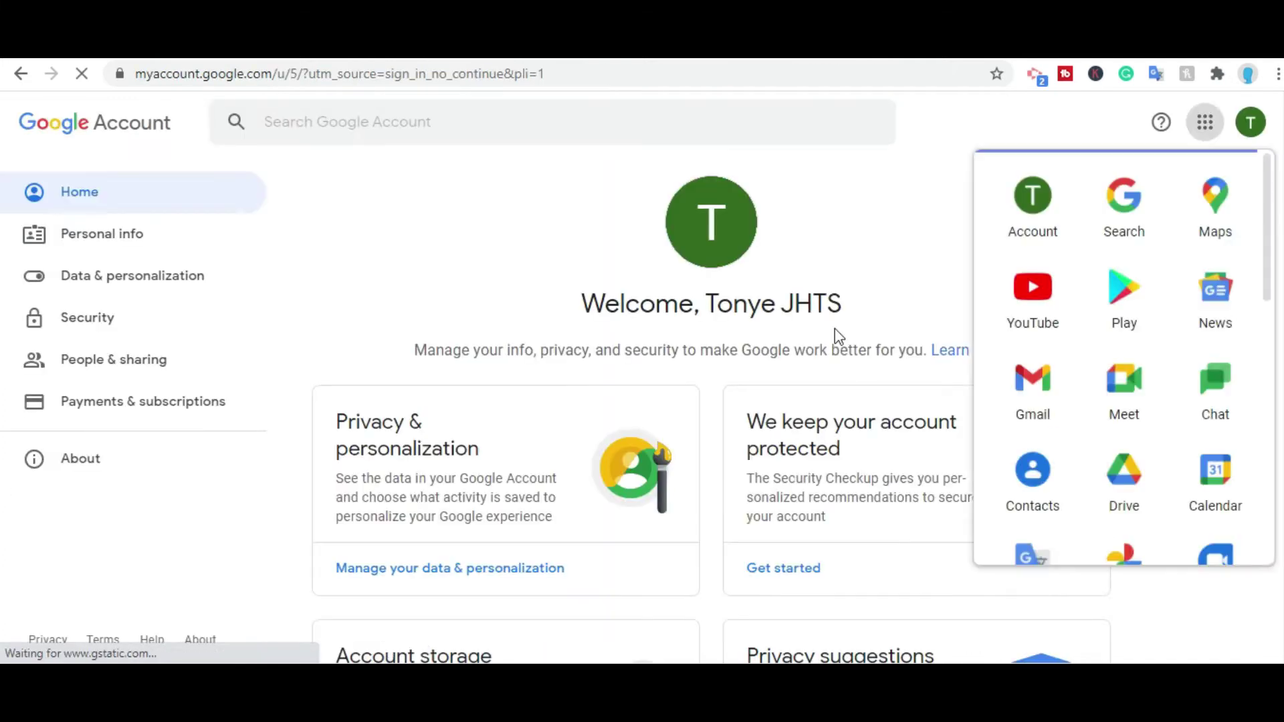
pyautogui.click(916, 238)
pyautogui.scroll(-5, 1, 220)
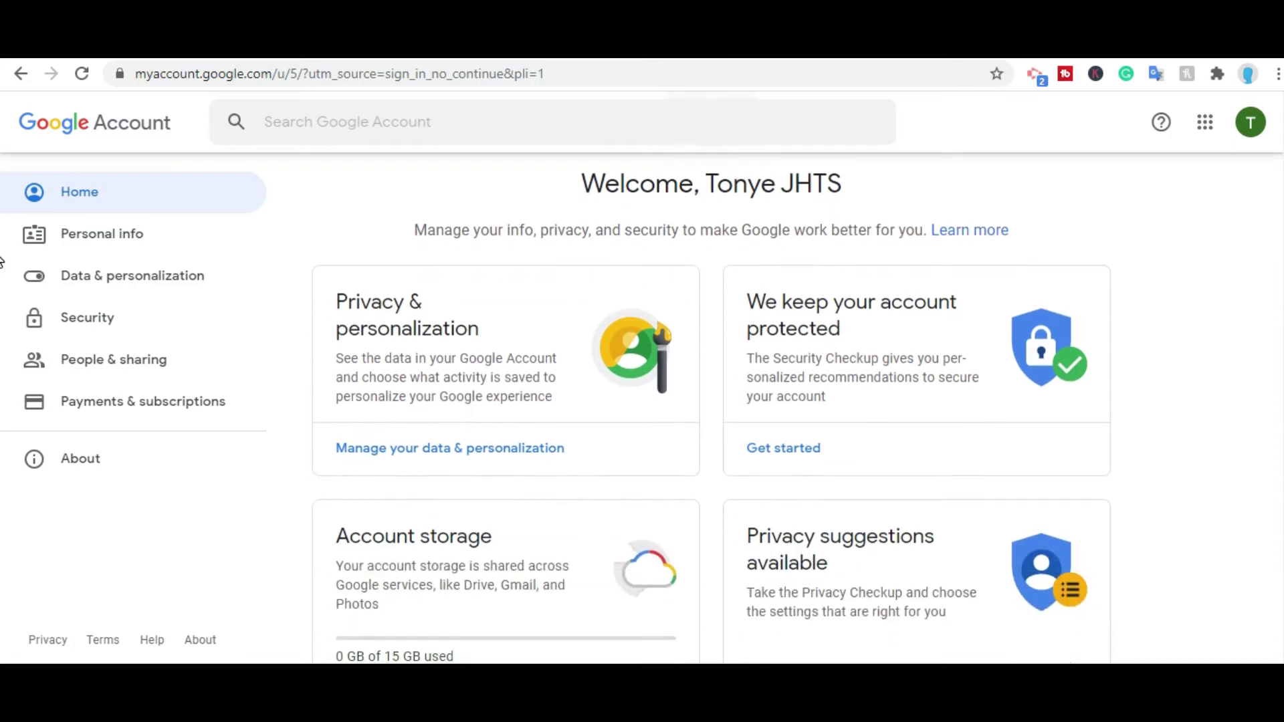
pyautogui.scroll(3, 2, 283)
pyautogui.scroll(3, 2, 283)
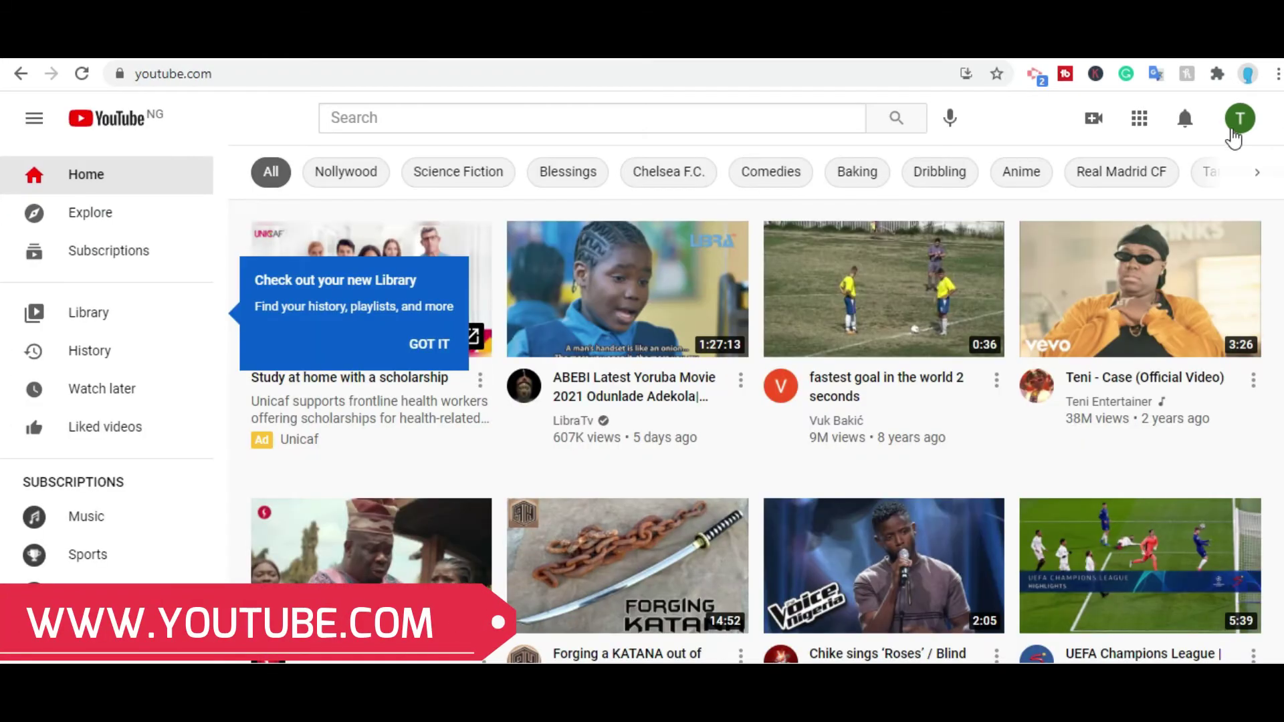
# - Start a new channel from the account menu and replace its name with 'Healing Where You Are'
pyautogui.click(1240, 121)
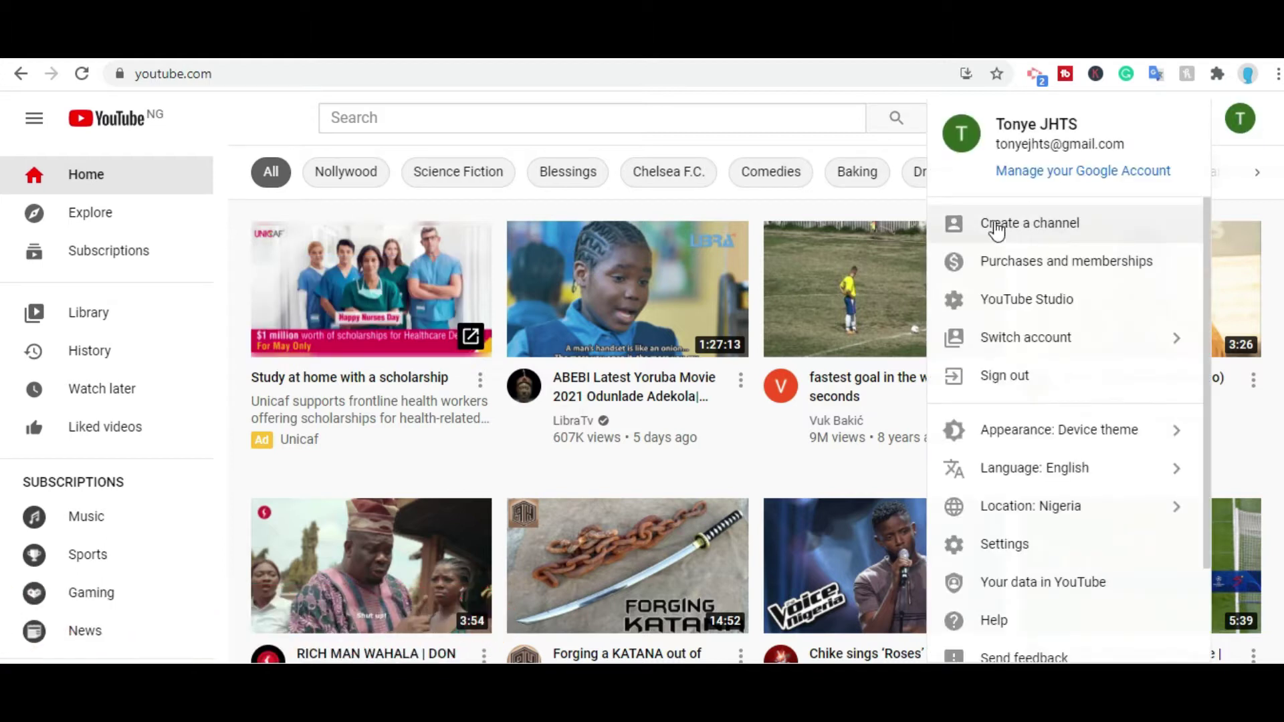
pyautogui.click(1036, 229)
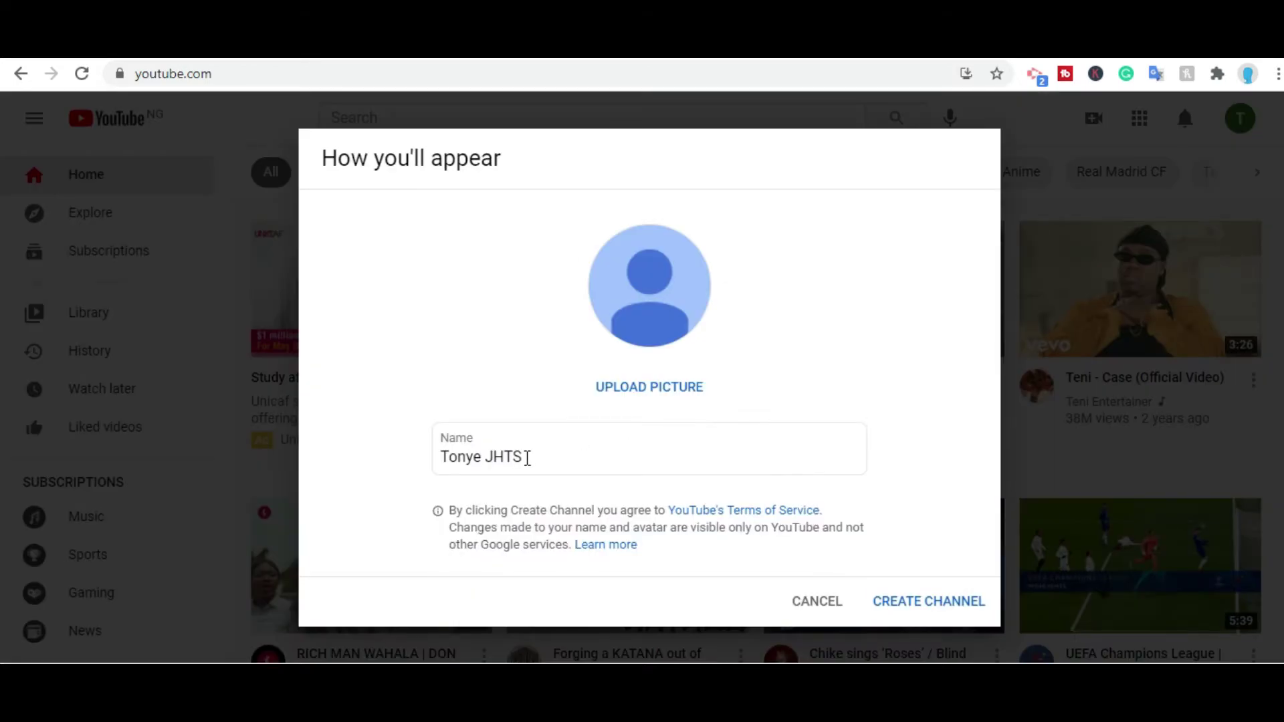
pyautogui.moveTo(527, 458); pyautogui.dragTo(423, 476)
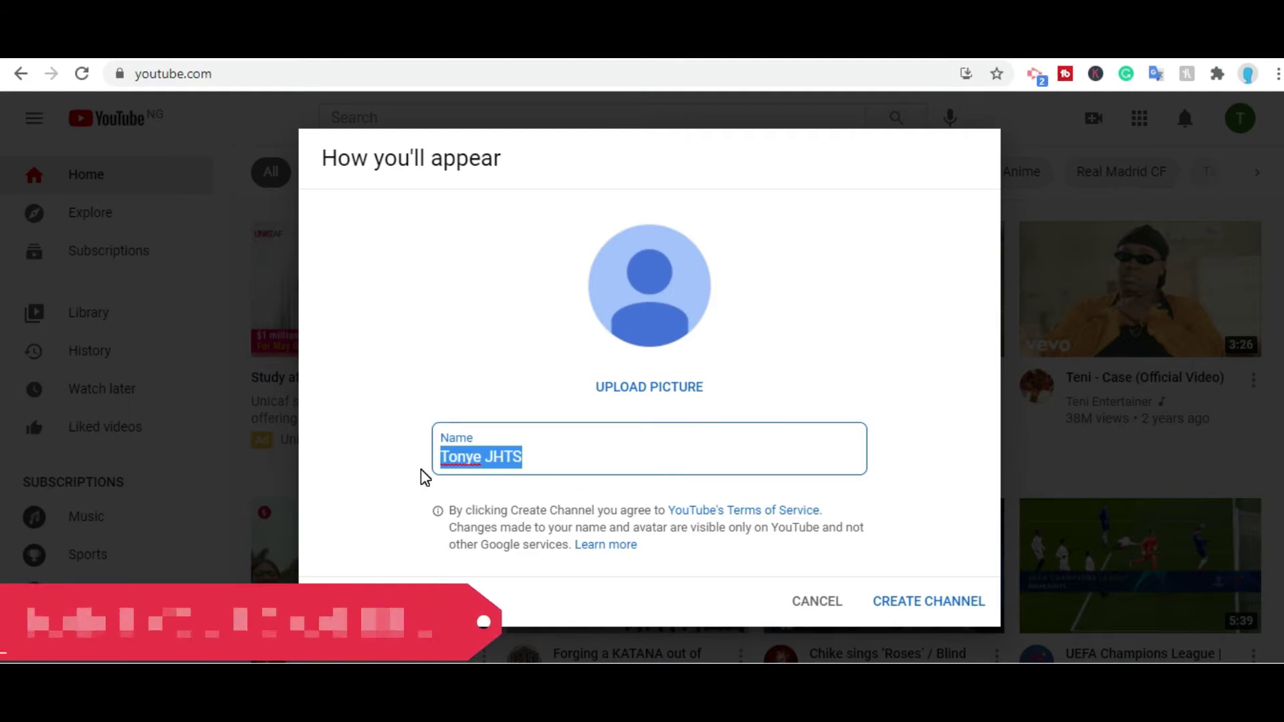
pyautogui.write('Healing')
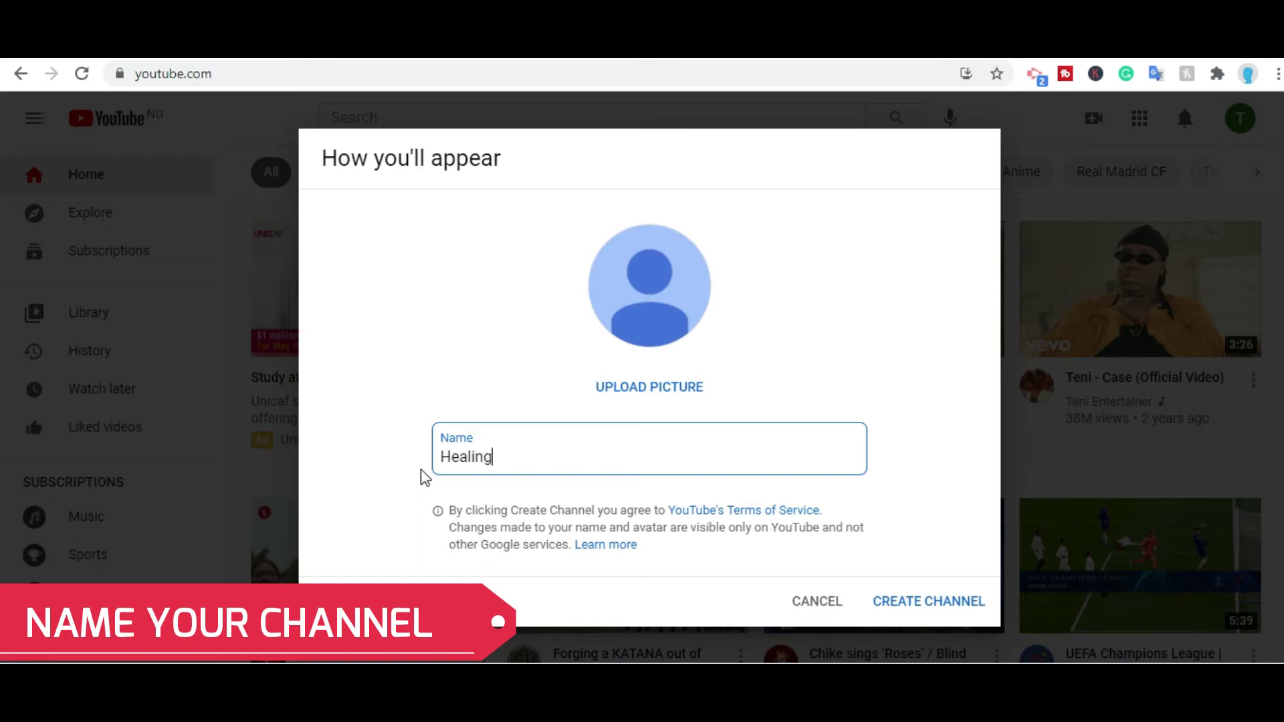
pyautogui.write(' Where You Are')
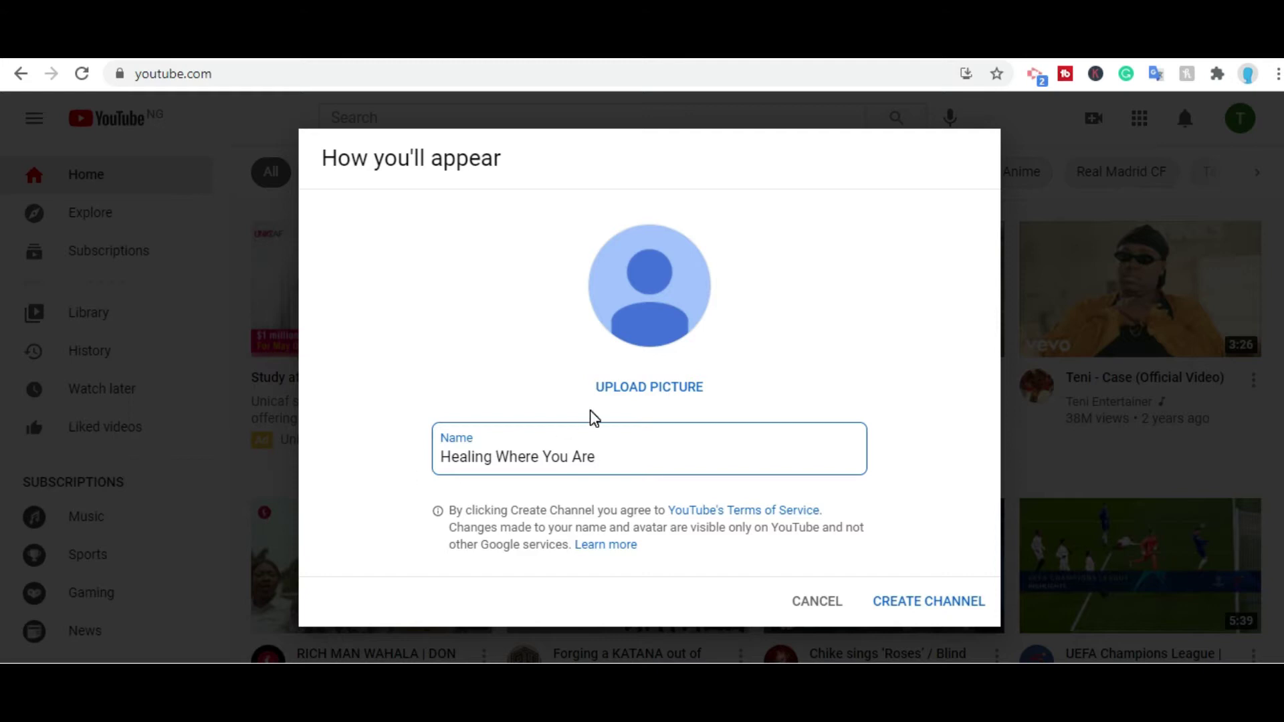
# - Use the JHTS Logo image as the channel picture, accept the crop, and create the channel
pyautogui.click(655, 388)
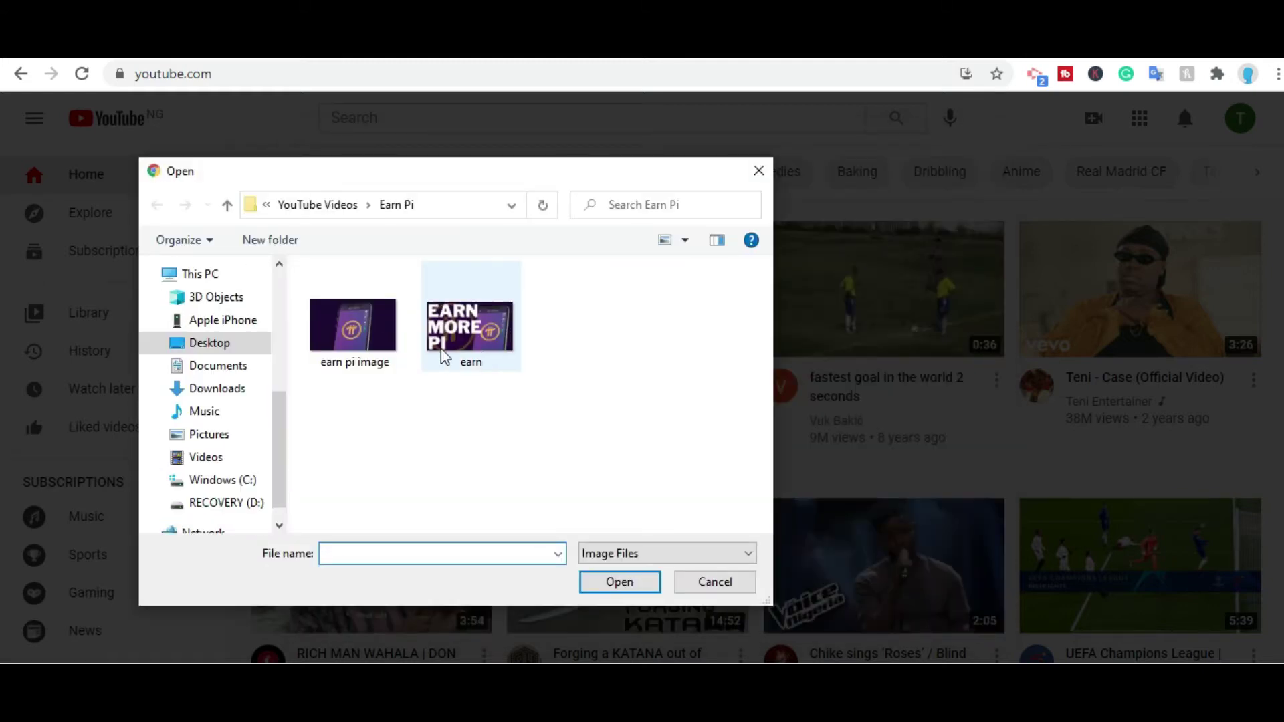
pyautogui.click(228, 203)
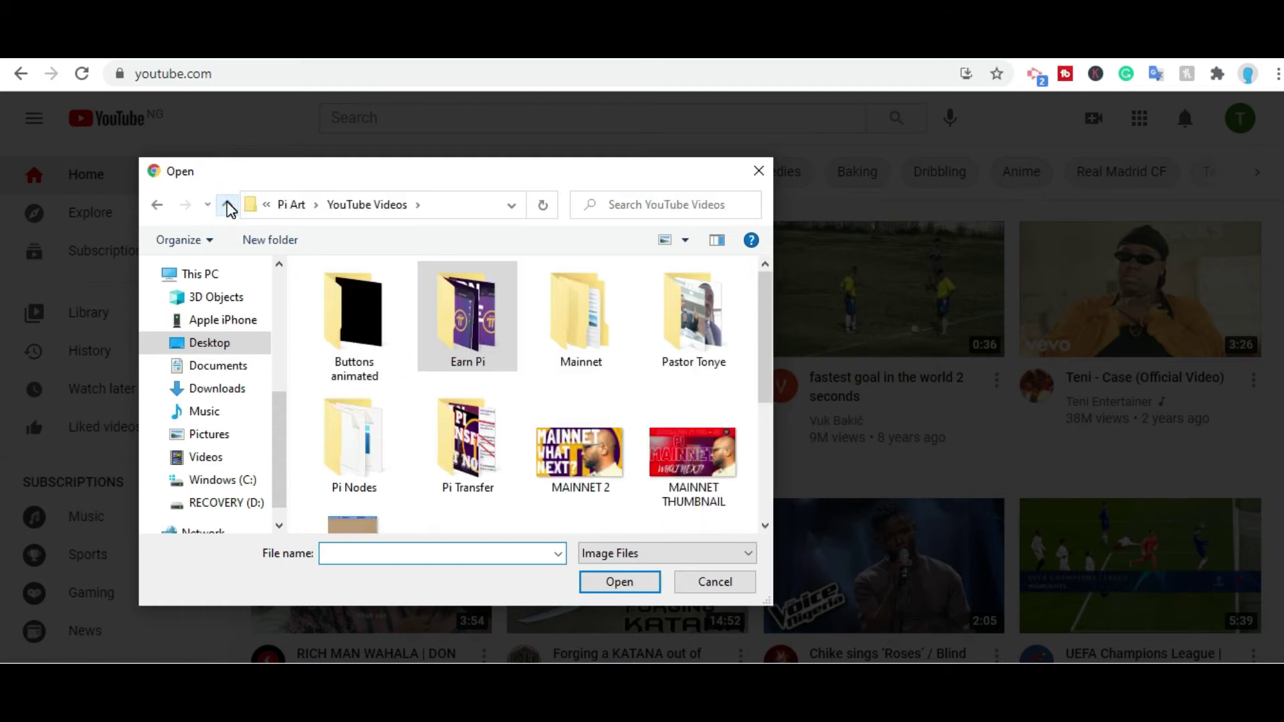
pyautogui.doubleClick(693, 314)
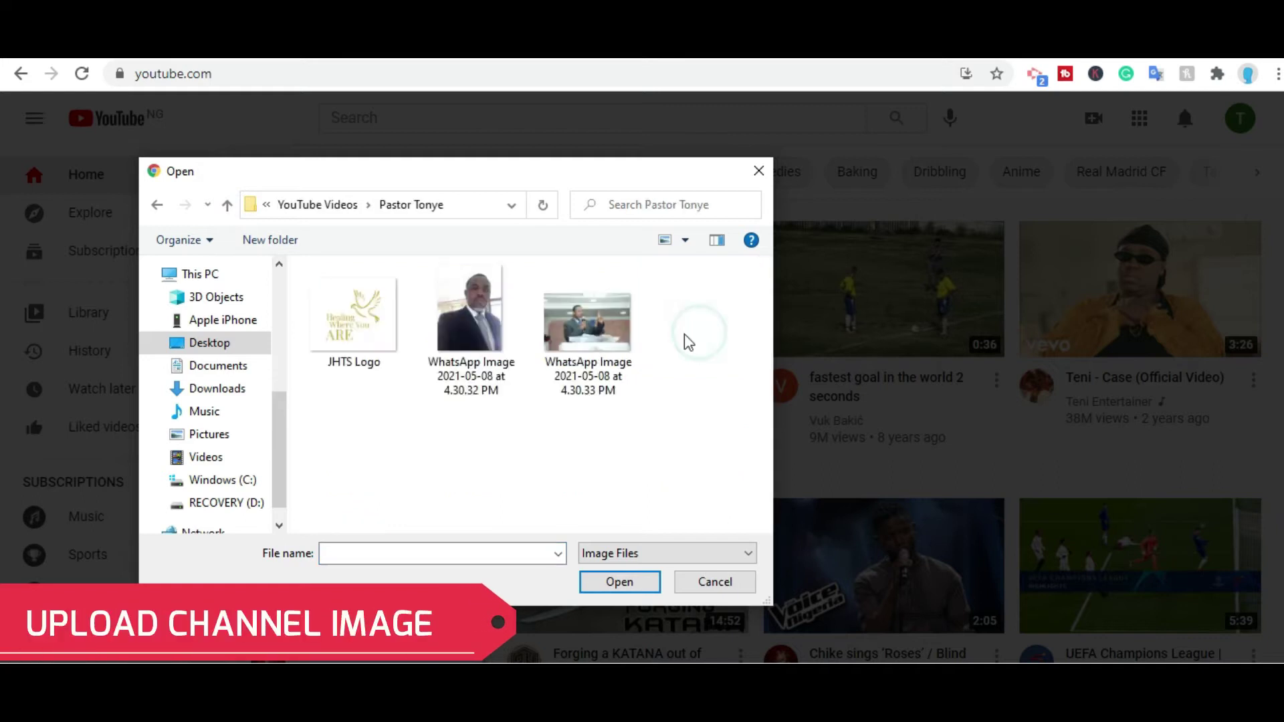
pyautogui.click(353, 333)
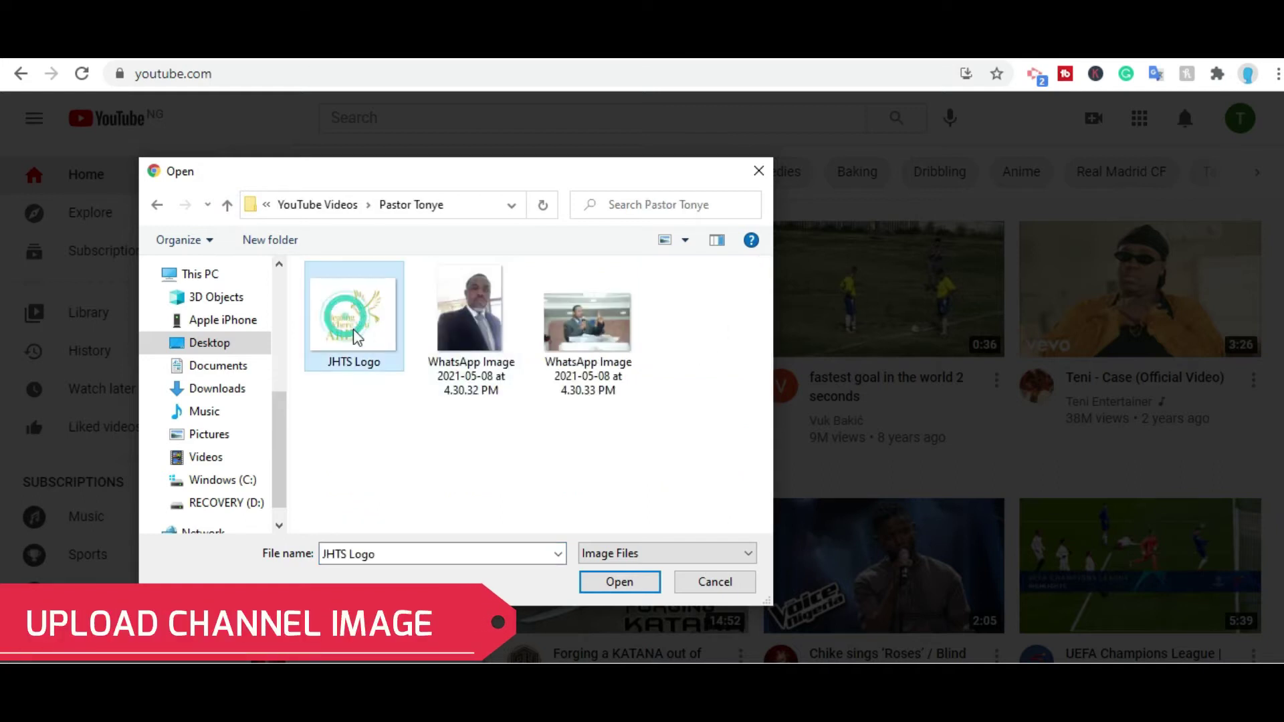
pyautogui.click(610, 582)
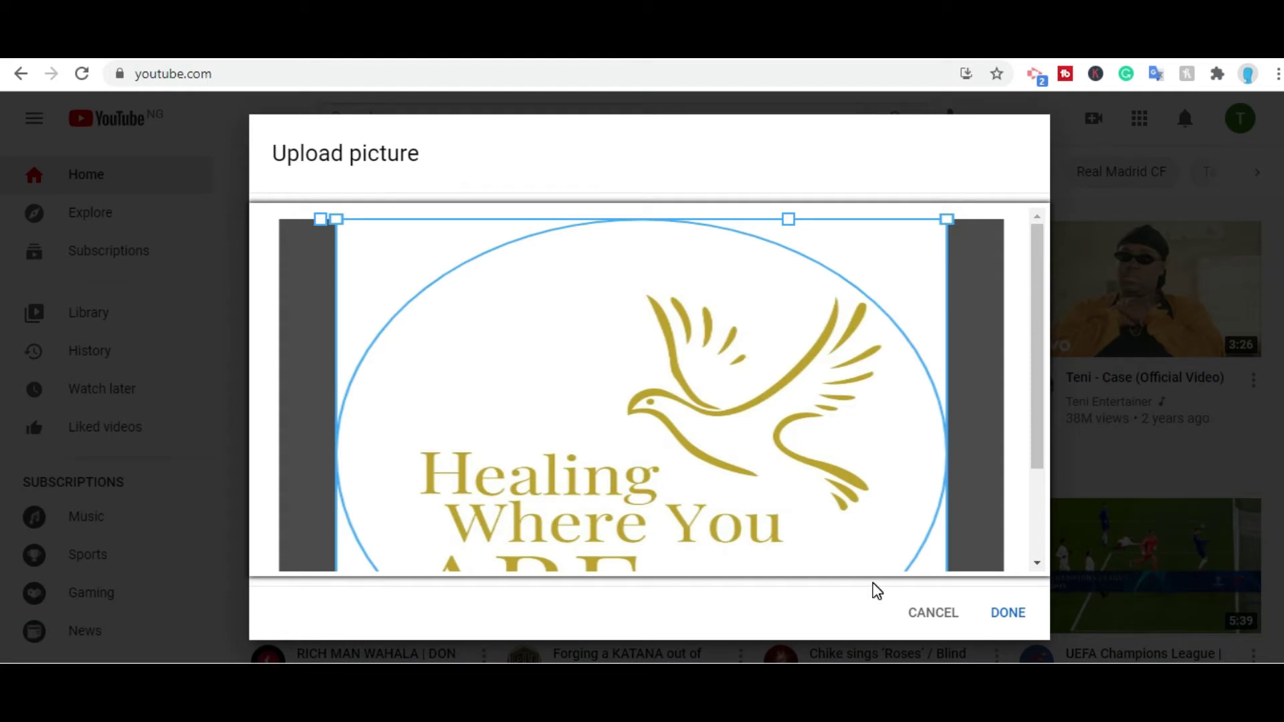
pyautogui.click(1010, 616)
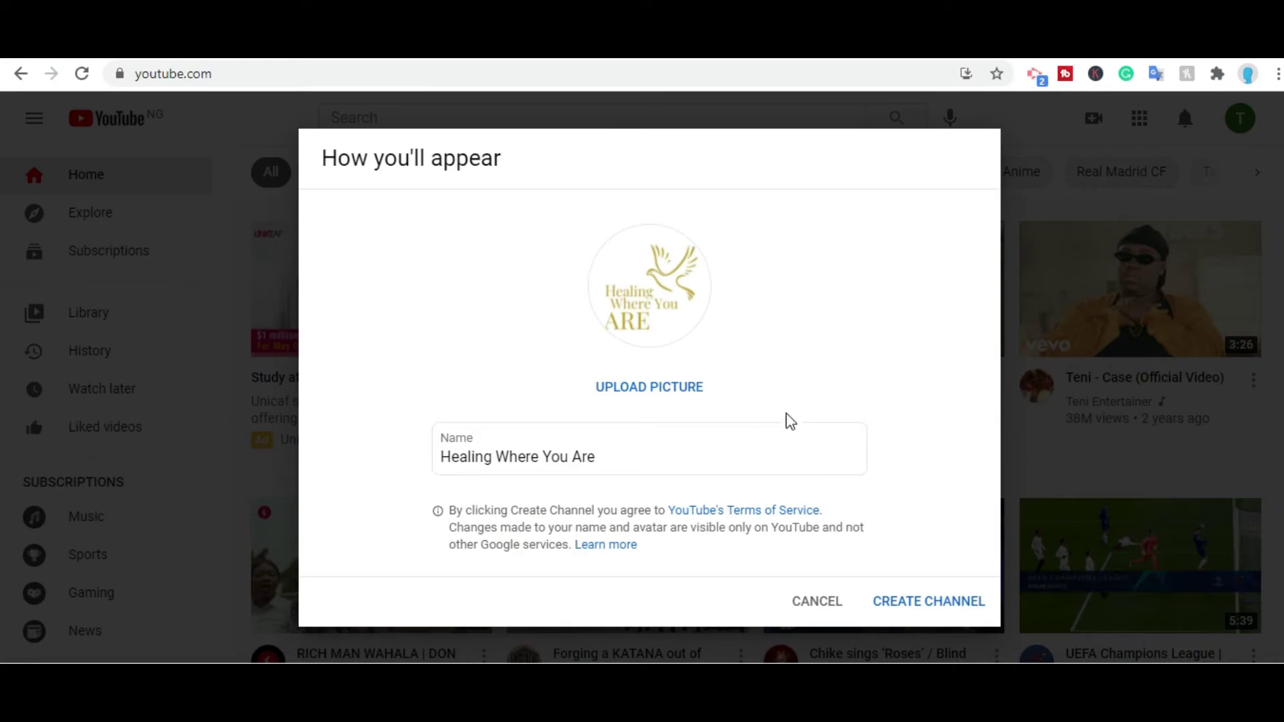
pyautogui.click(922, 604)
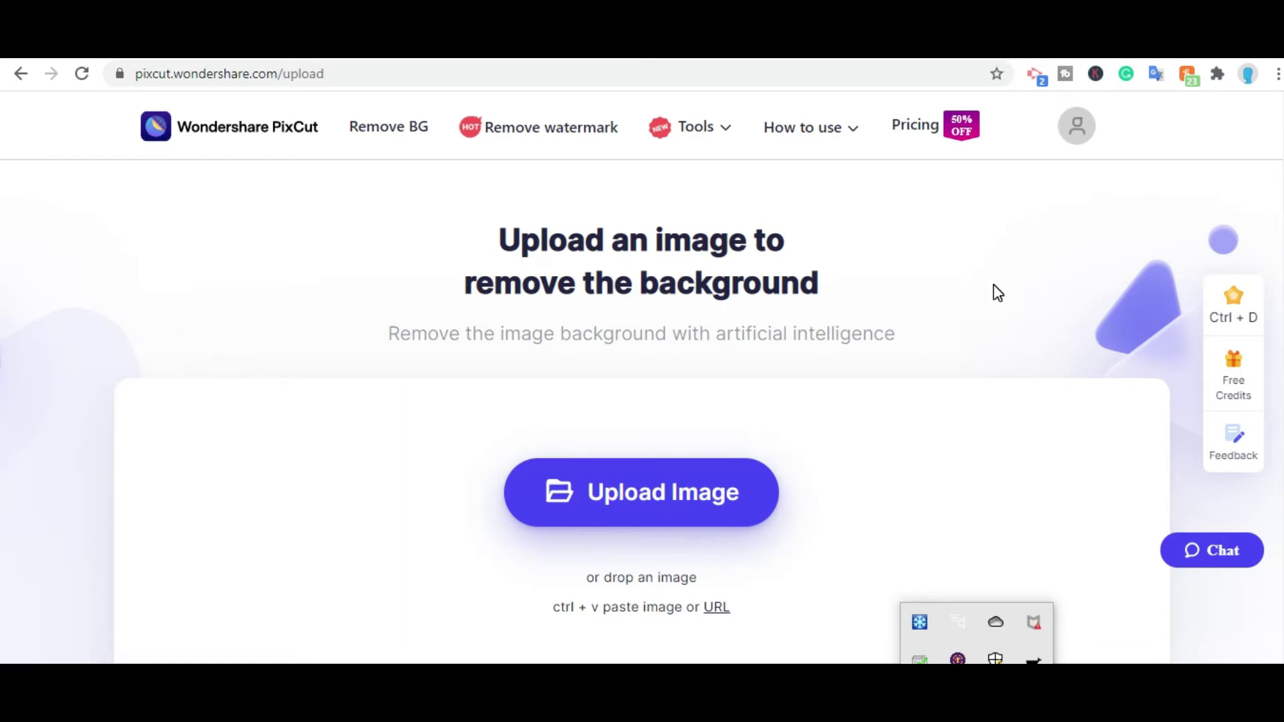
# - Upload JHTS Logo to PixCut to remove its background, then download the result free
pyautogui.click(644, 495)
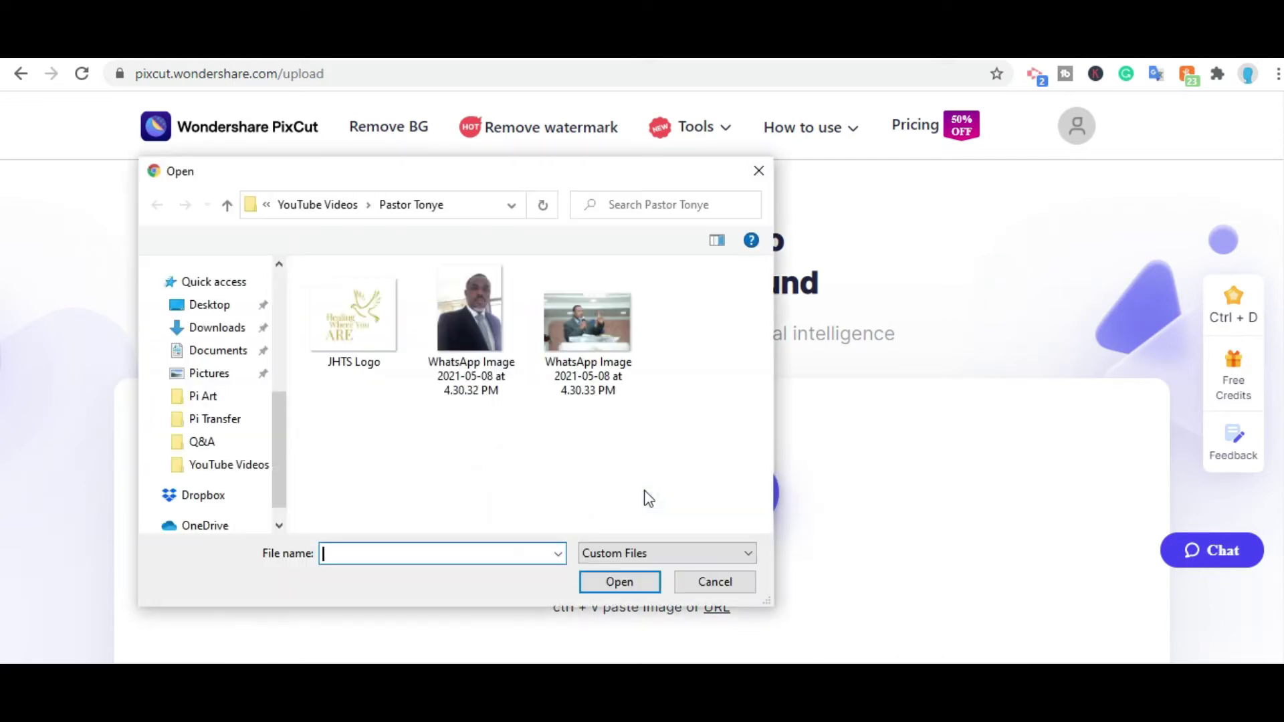
pyautogui.click(369, 311)
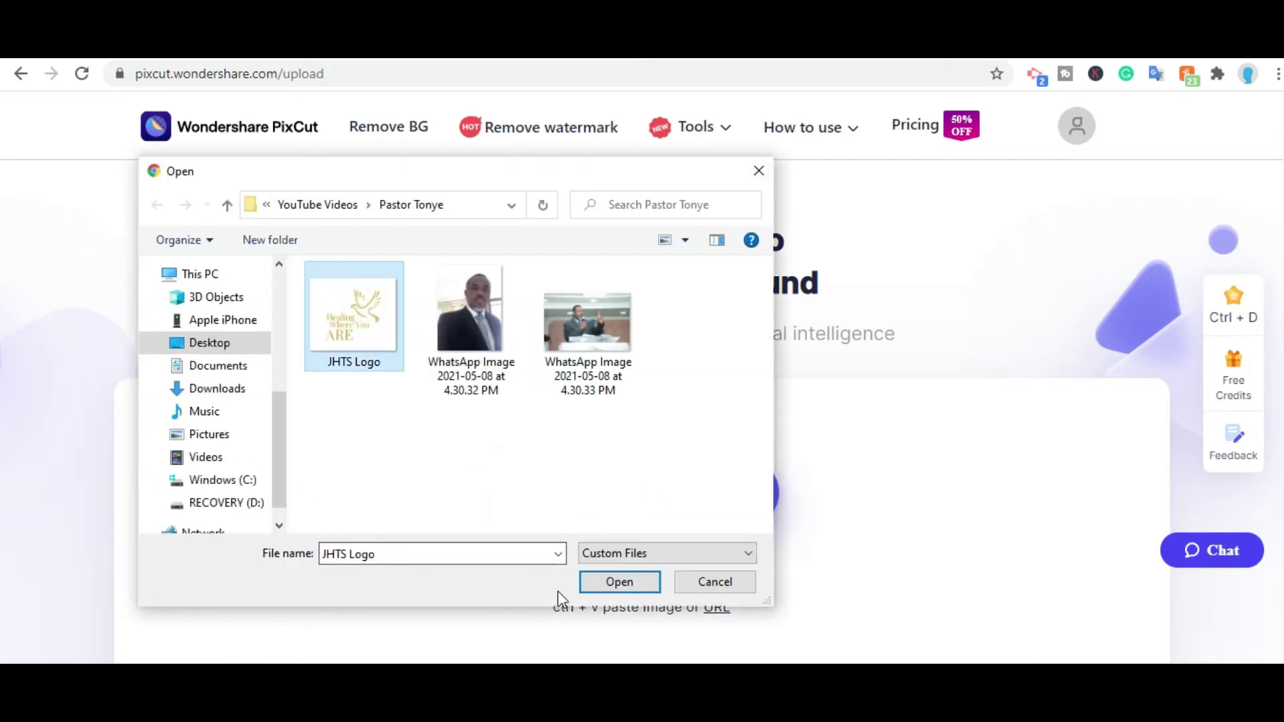
pyautogui.click(607, 583)
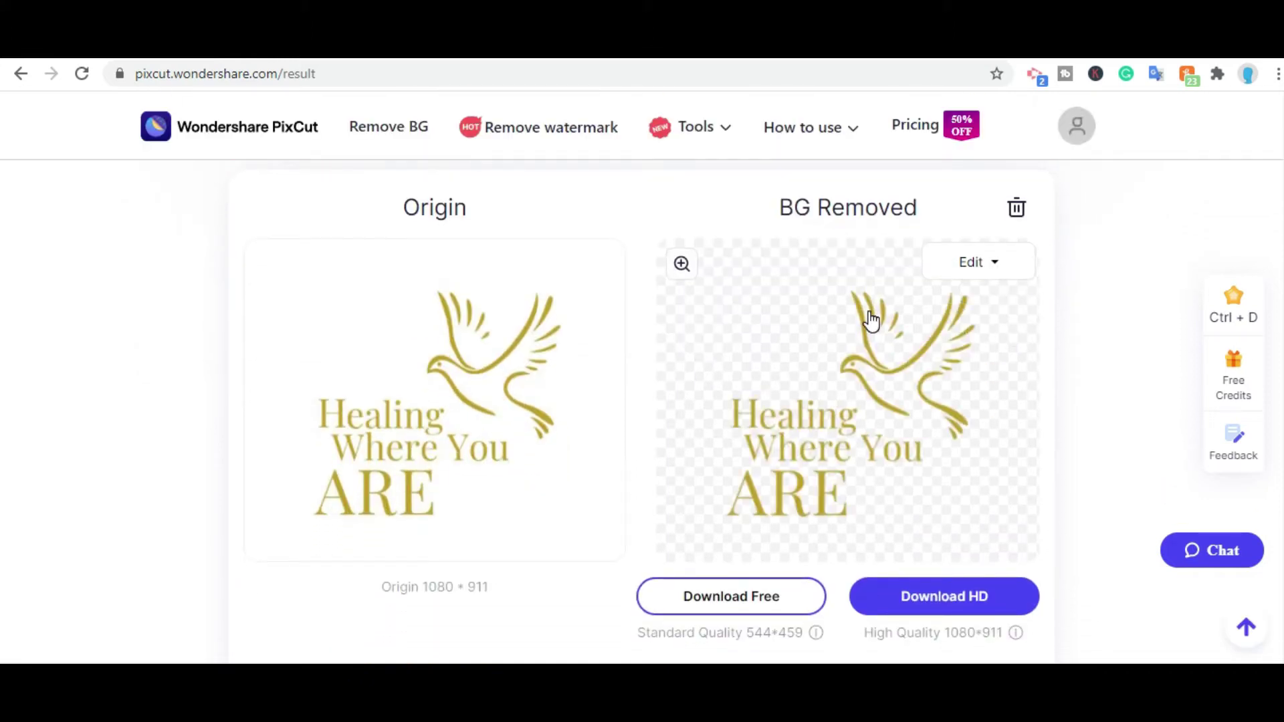
pyautogui.click(734, 594)
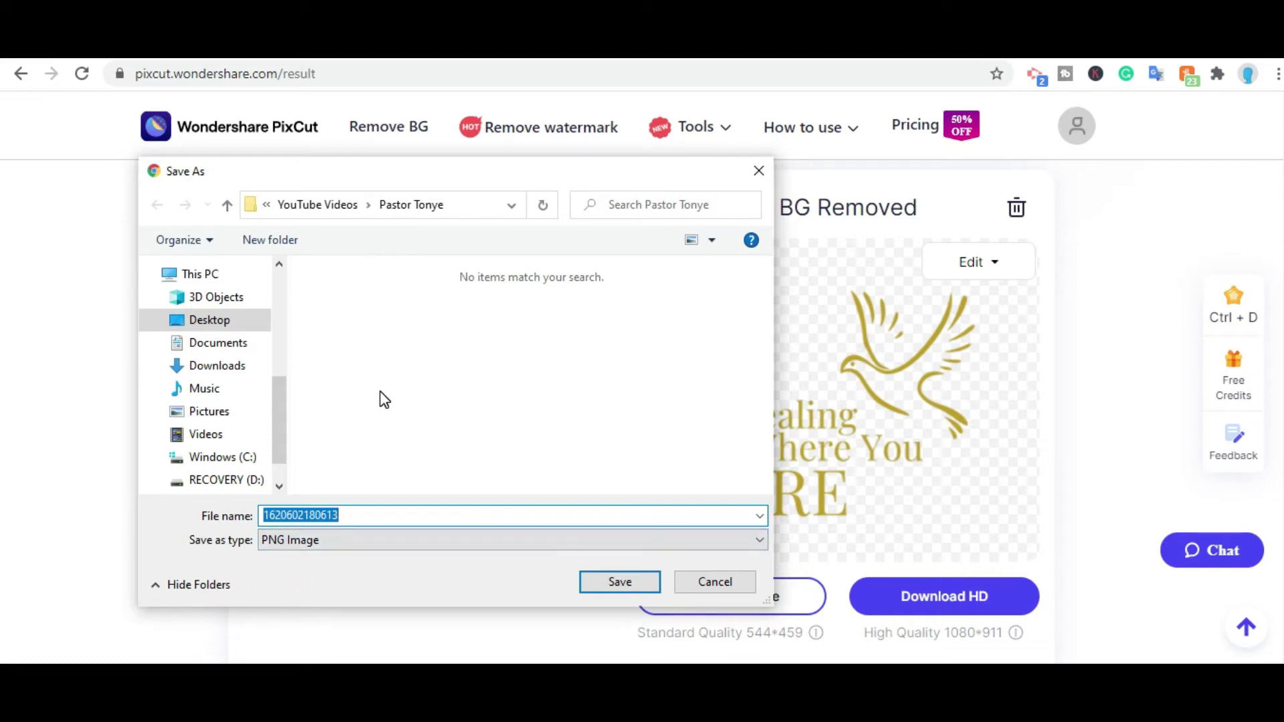
# - Save the background-free logo as 'Logo NBG'
pyautogui.write('Logo NBG')
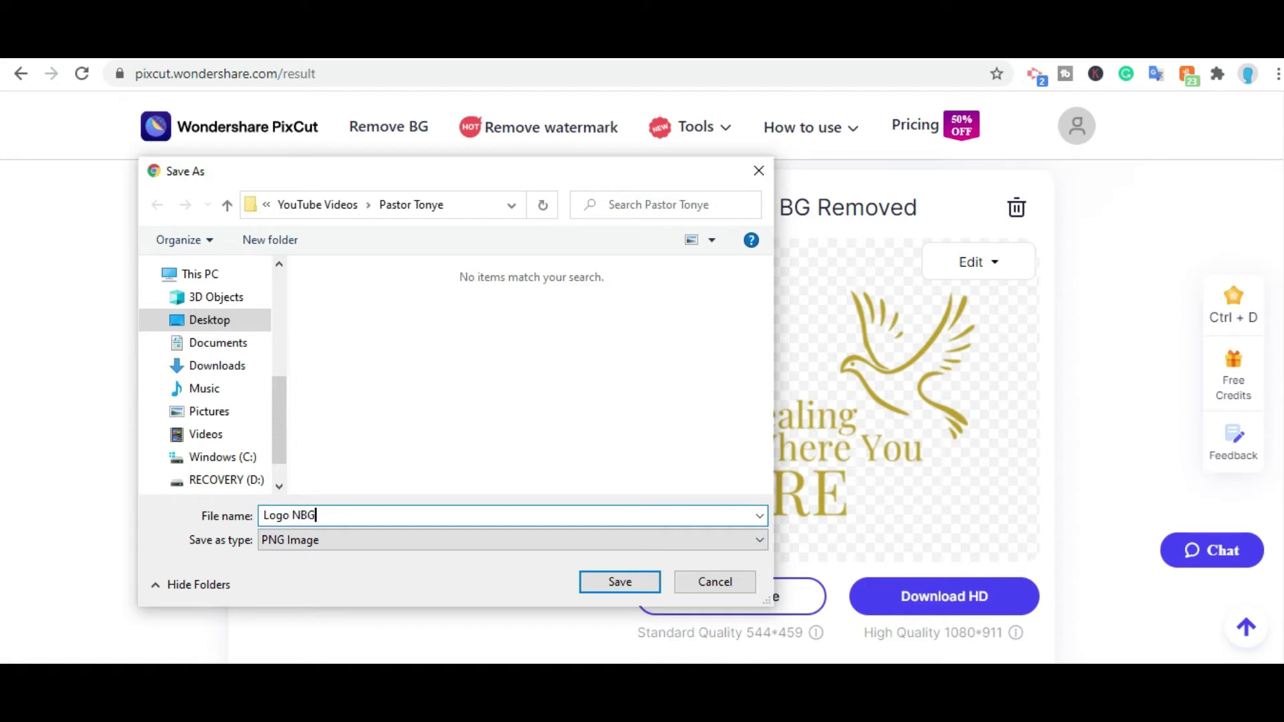
pyautogui.click(612, 578)
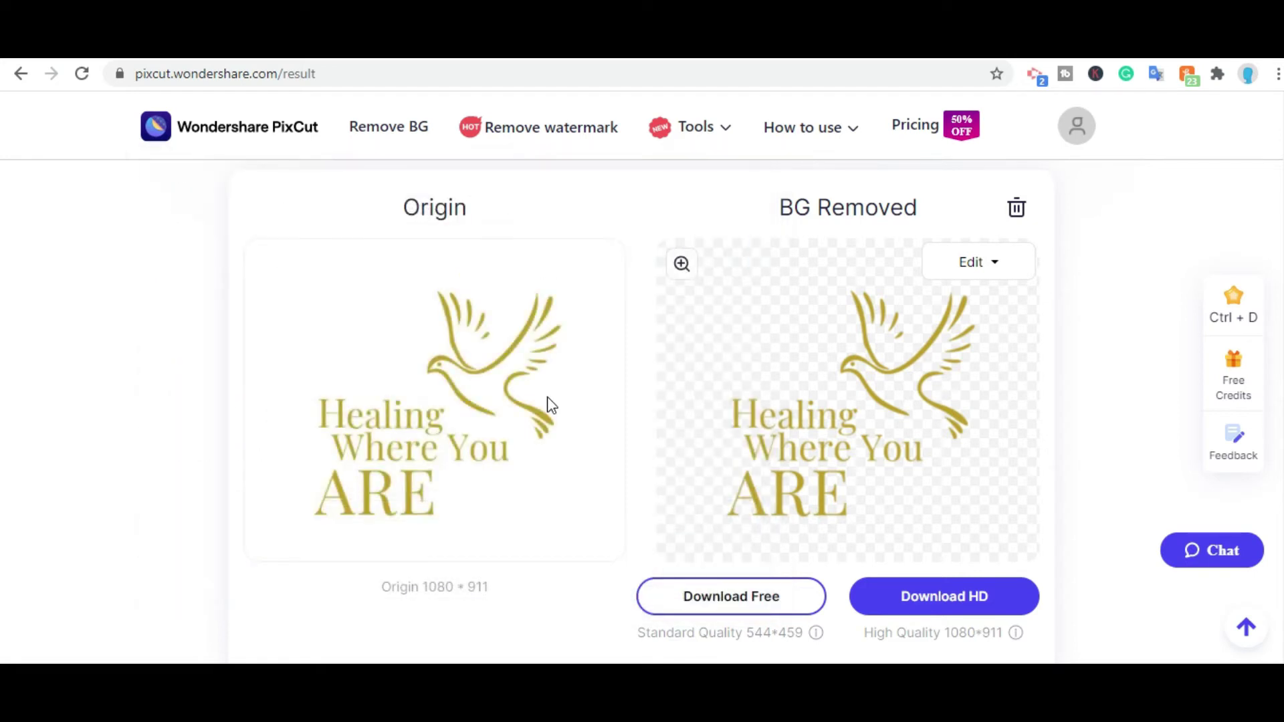
pyautogui.scroll(3, 614, 246)
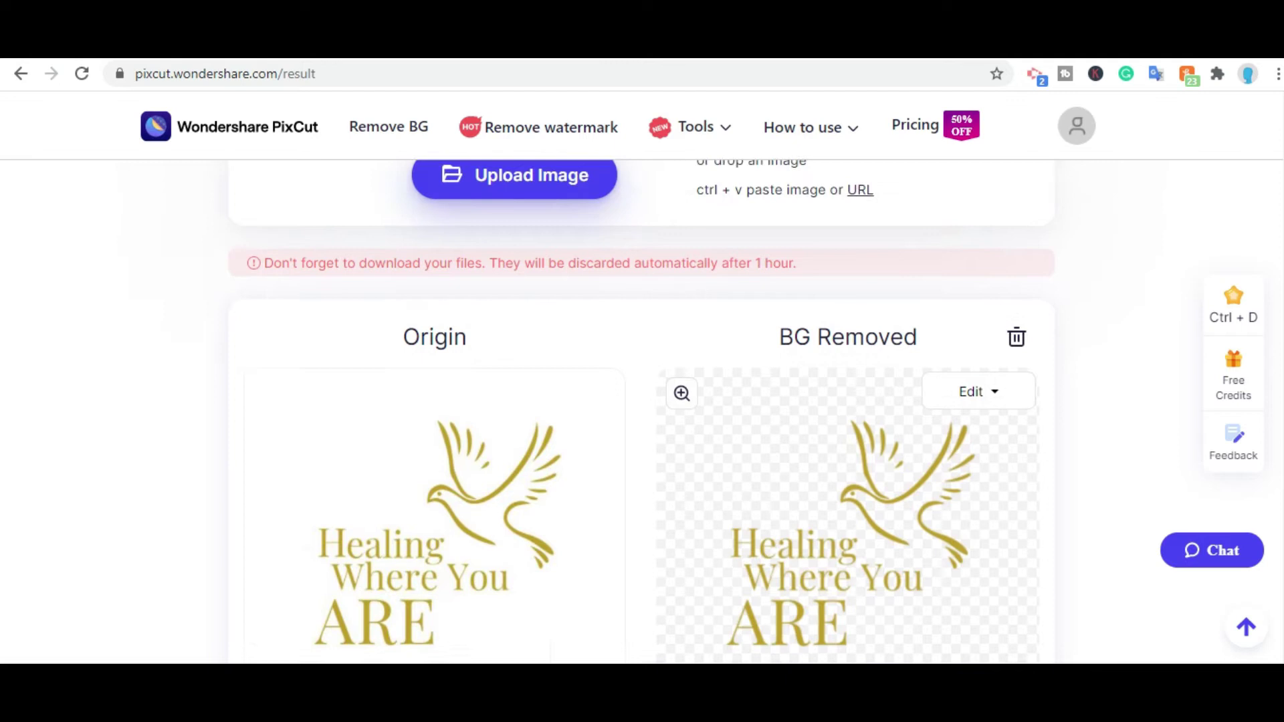
# - Remove the portrait photo's background and save the cutout as 'Paster NBG'
pyautogui.click(561, 249)
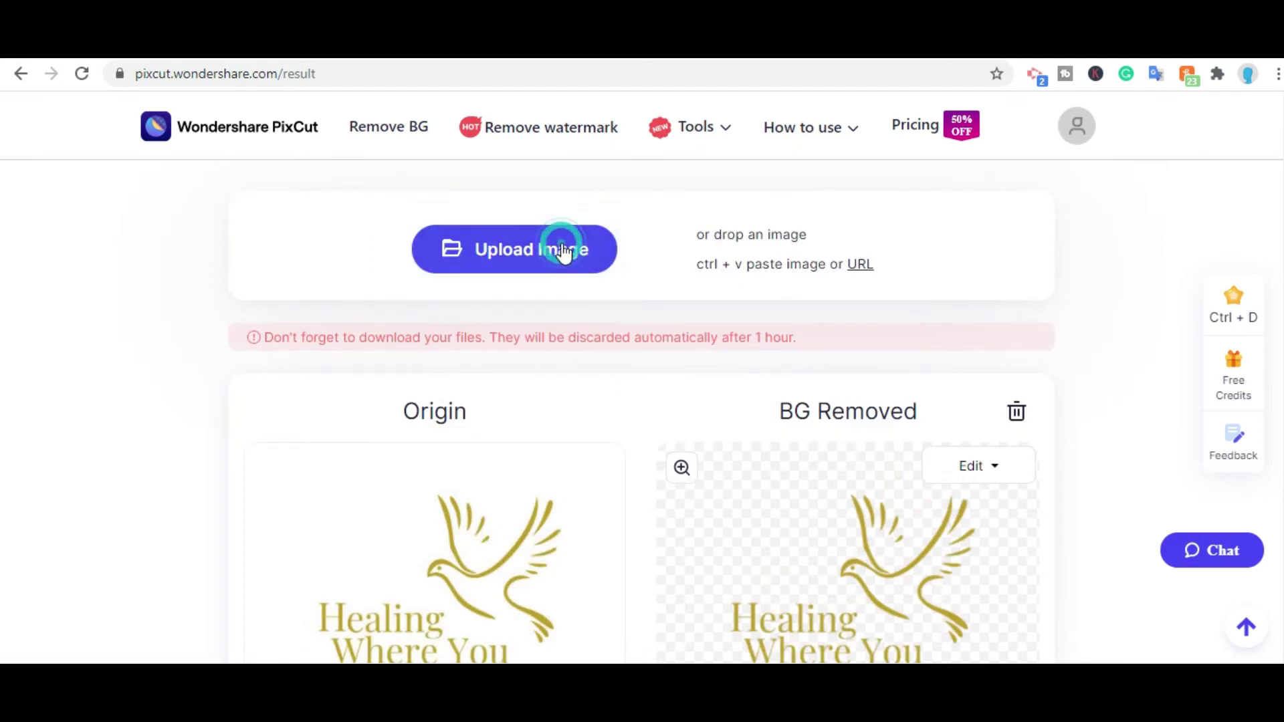
pyautogui.doubleClick(581, 304)
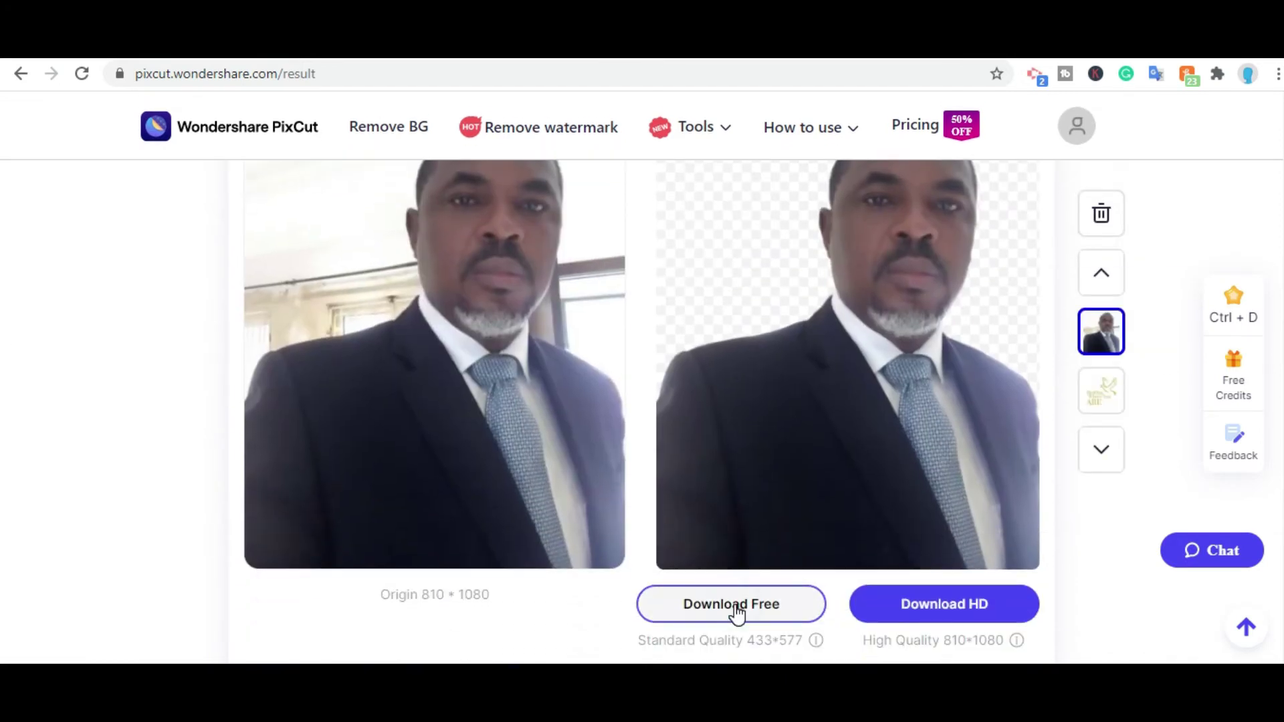
pyautogui.click(732, 605)
pyautogui.write('Paster NBG')
pyautogui.press('Return')
# - Remove the podium photo's background and save the cutout as 'Pastor'
pyautogui.scroll(5, 614, 334)
pyautogui.click(516, 164)
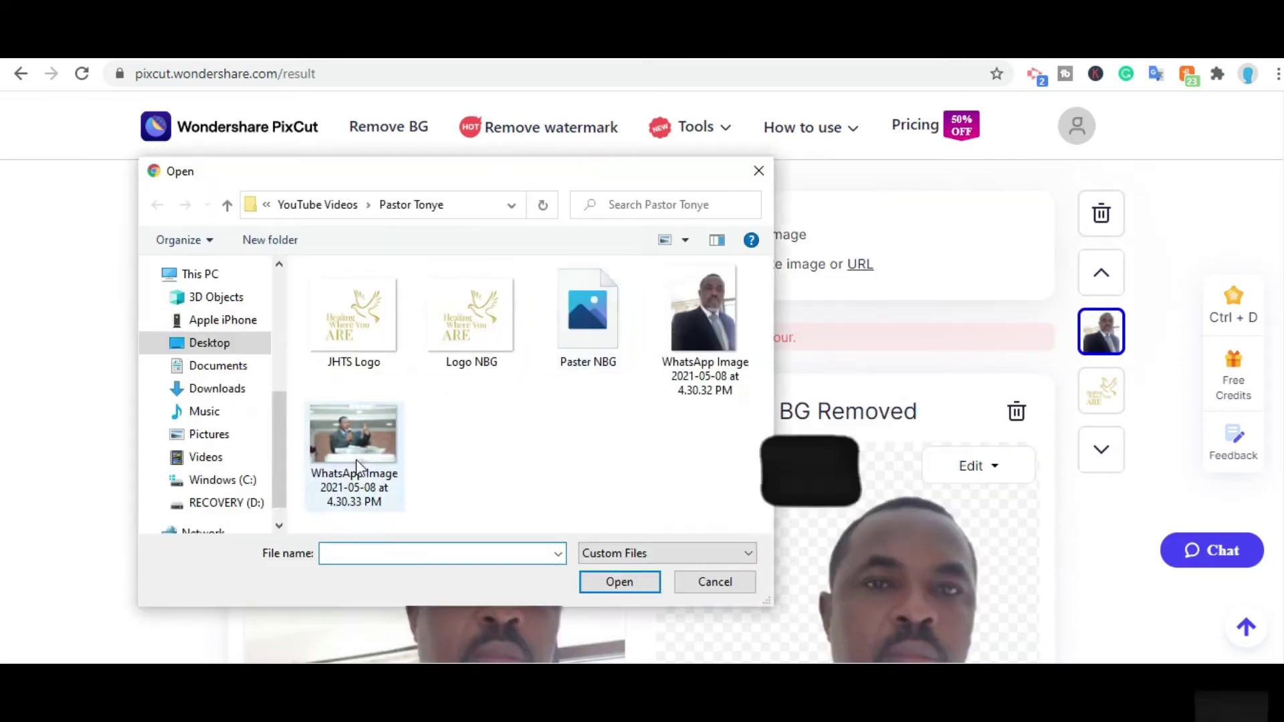
pyautogui.doubleClick(350, 430)
pyautogui.scroll(-5, 614, 335)
pyautogui.click(717, 493)
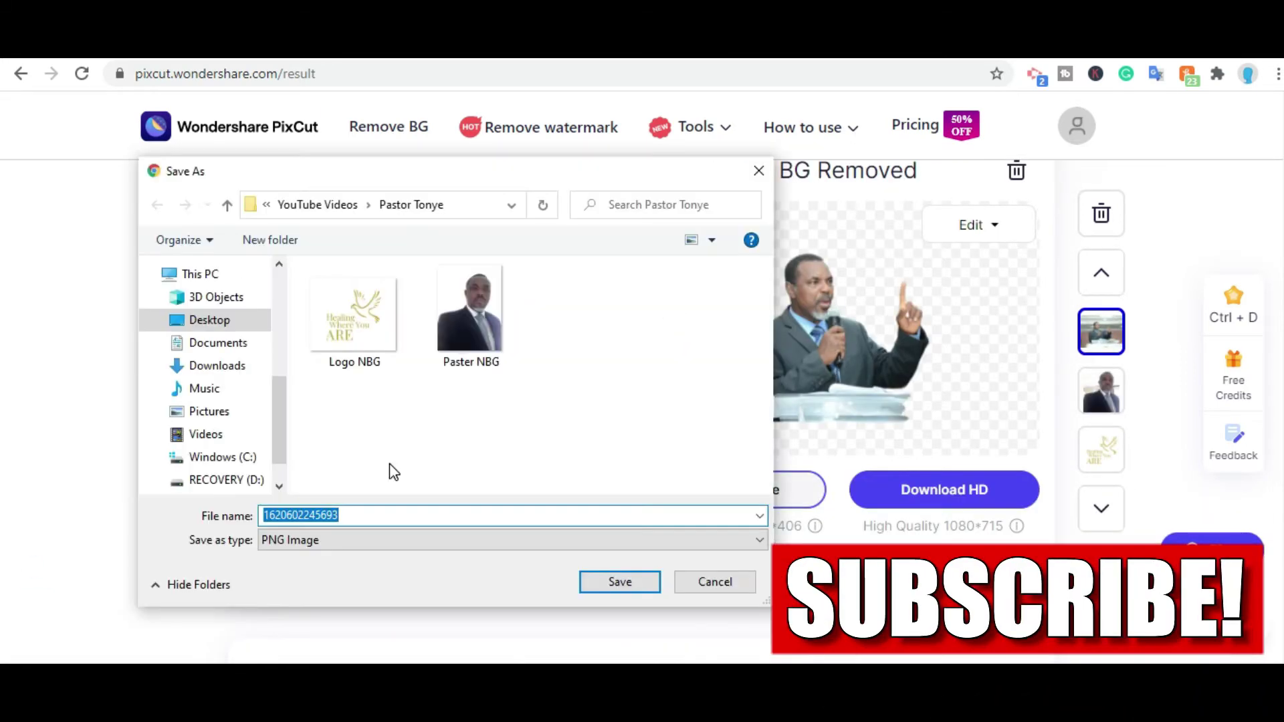
pyautogui.write('Pastor')
pyautogui.press('Return')
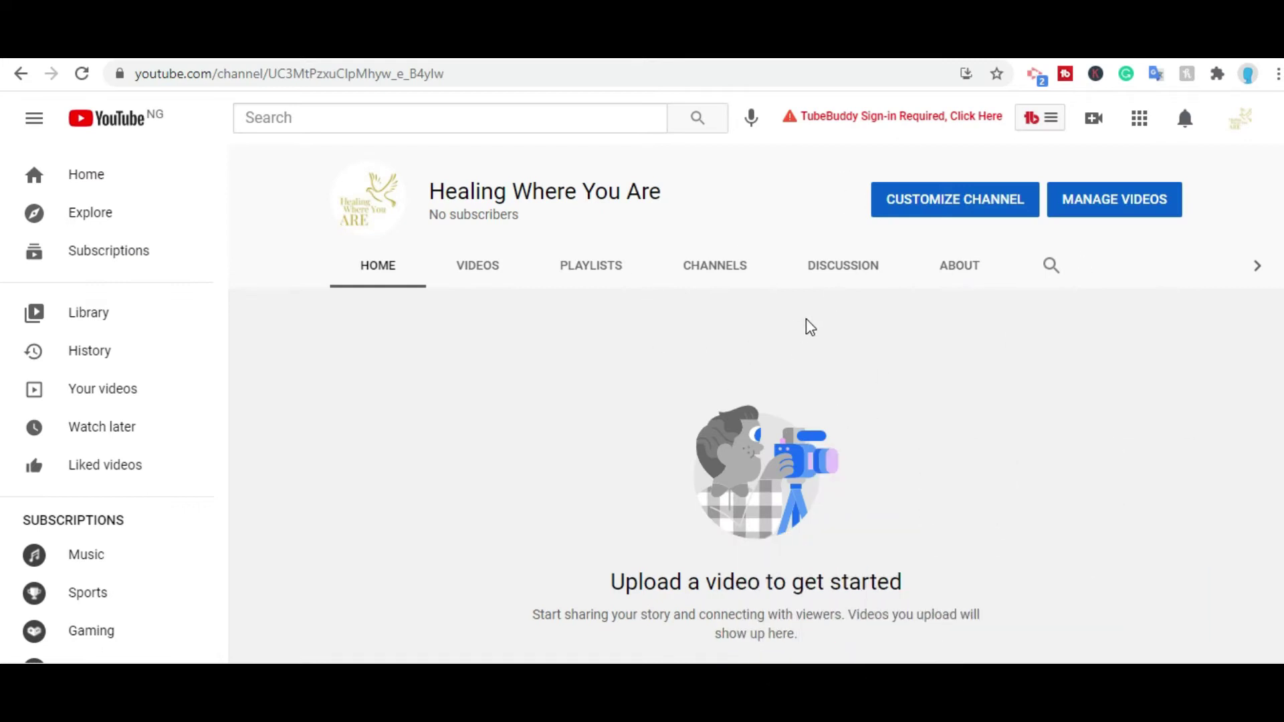
# - Look through YouTube's Notifications, Billing and payments, and Advanced settings, then return to Account
pyautogui.moveTo(218, 257); pyautogui.dragTo(221, 482)
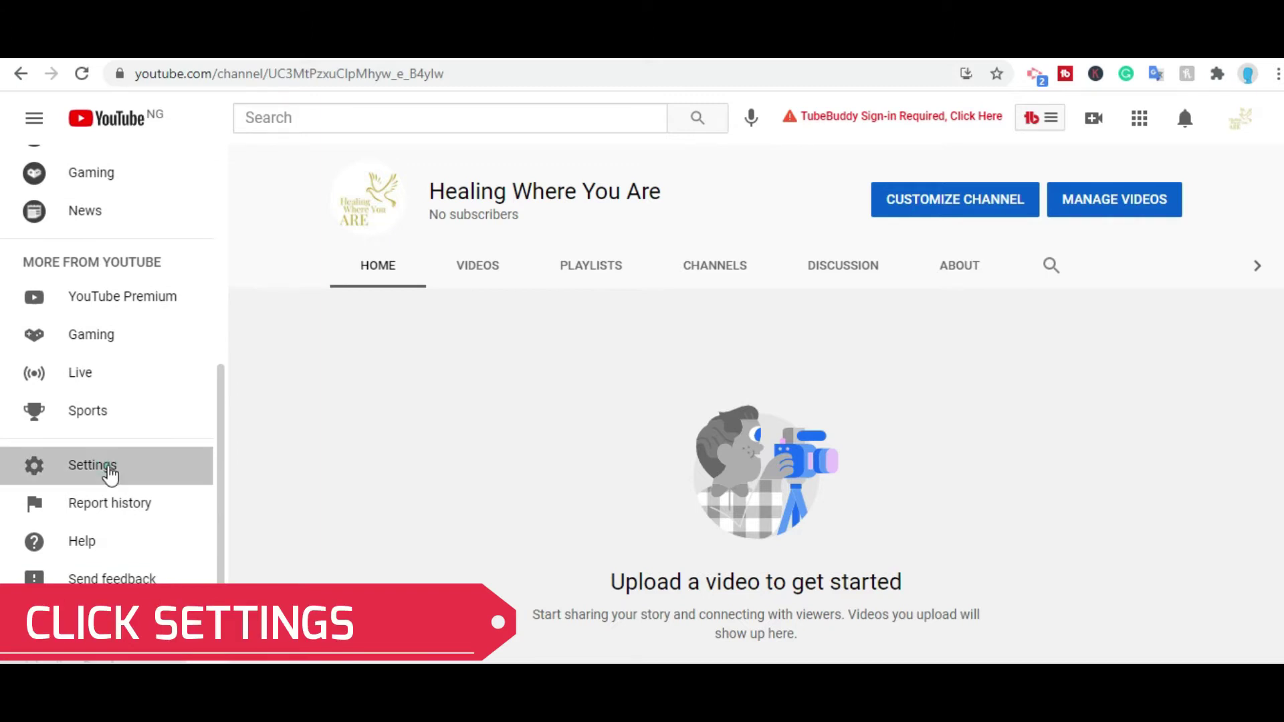
pyautogui.click(109, 474)
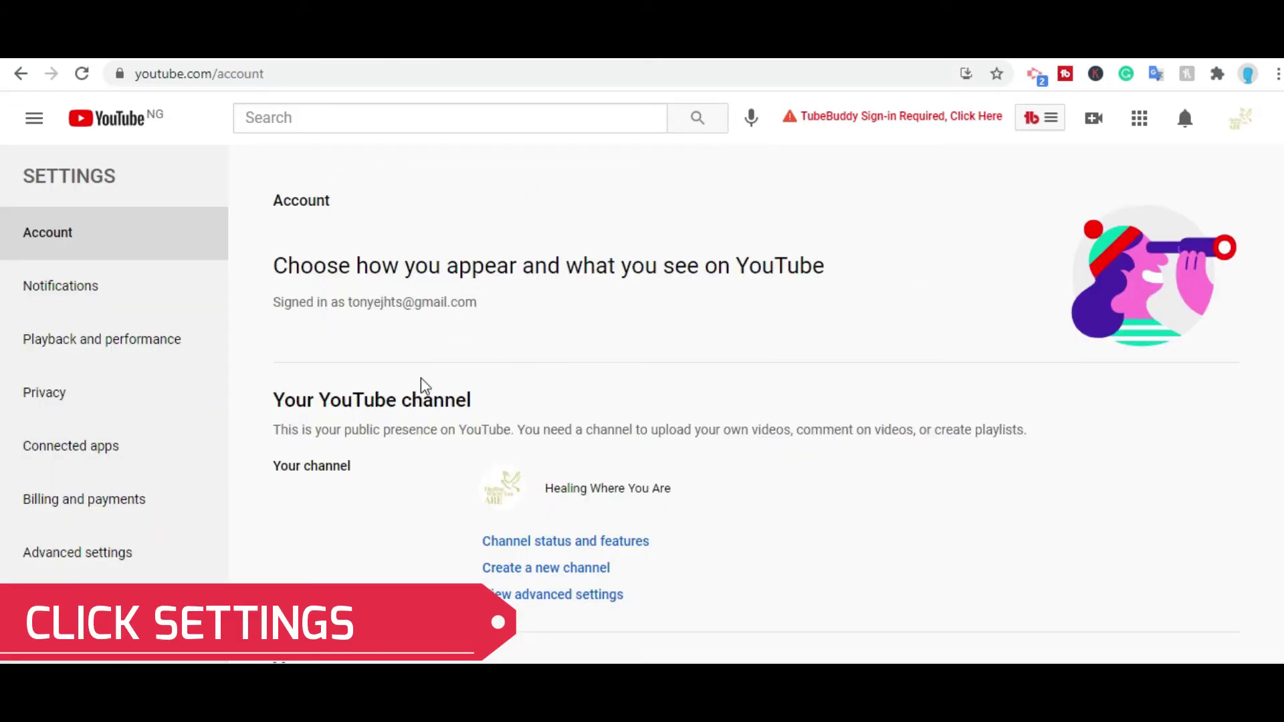
pyautogui.click(109, 294)
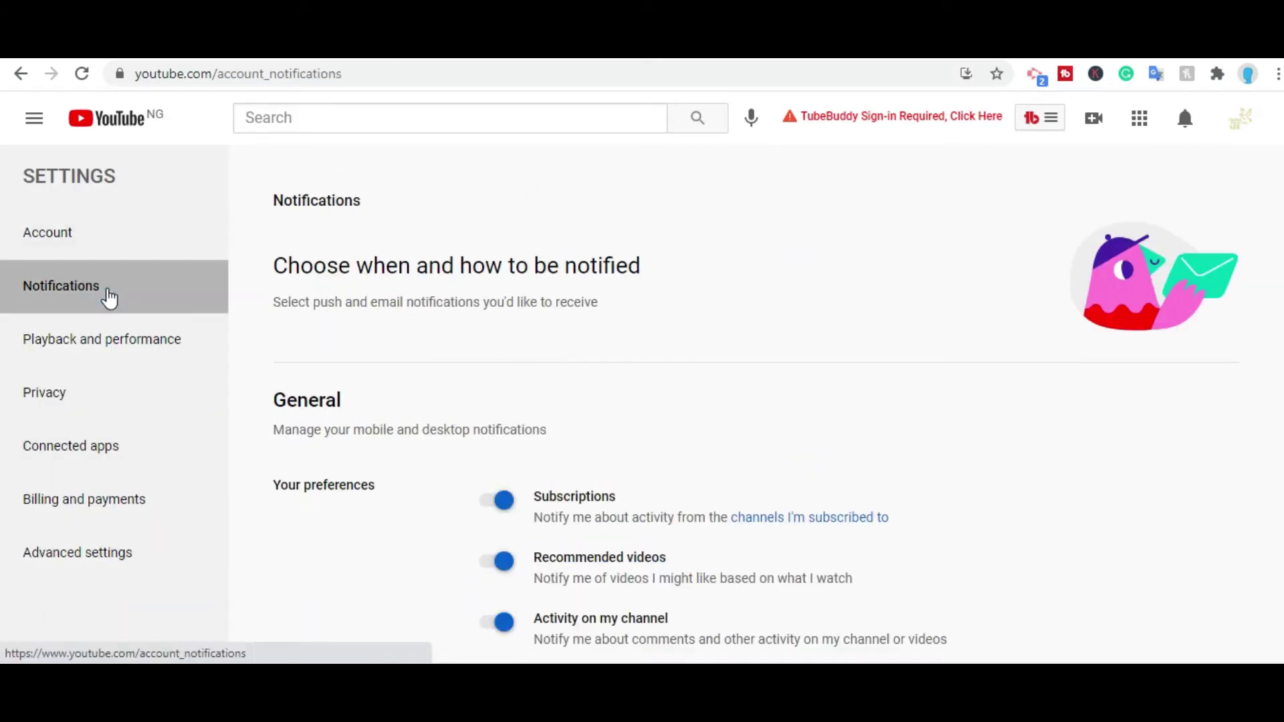
pyautogui.scroll(-8, 691, 417)
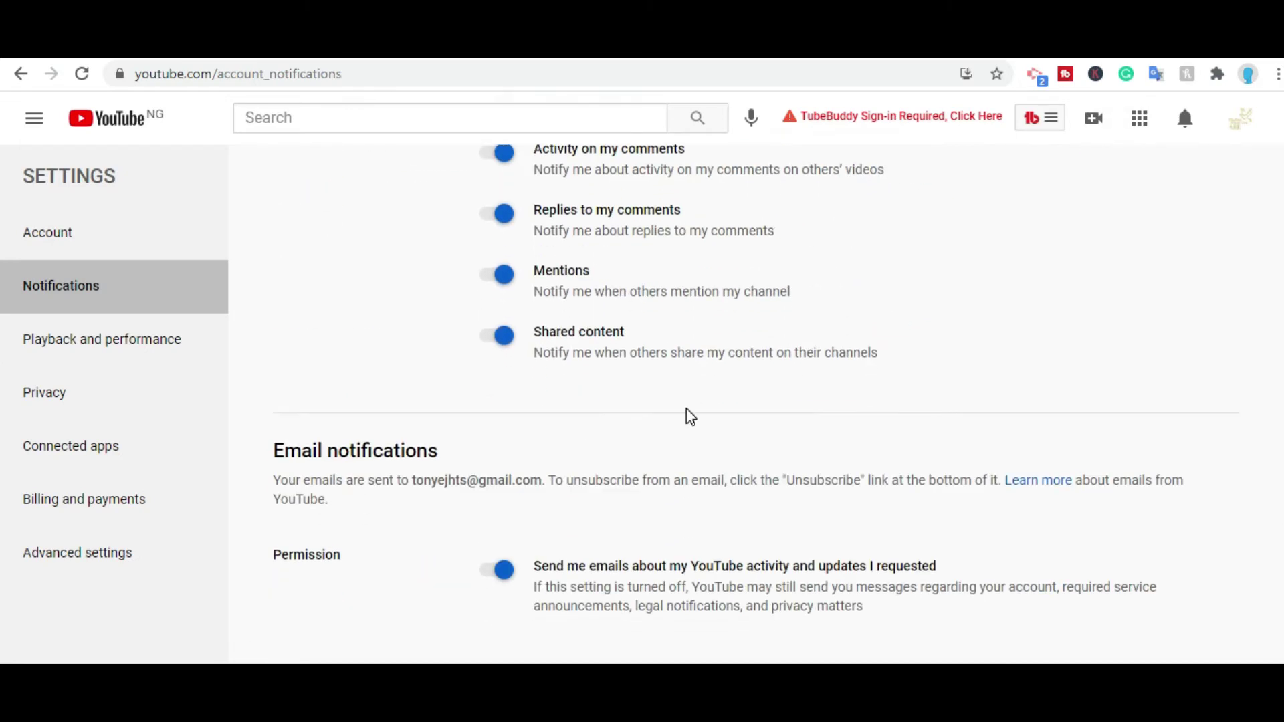
pyautogui.click(101, 500)
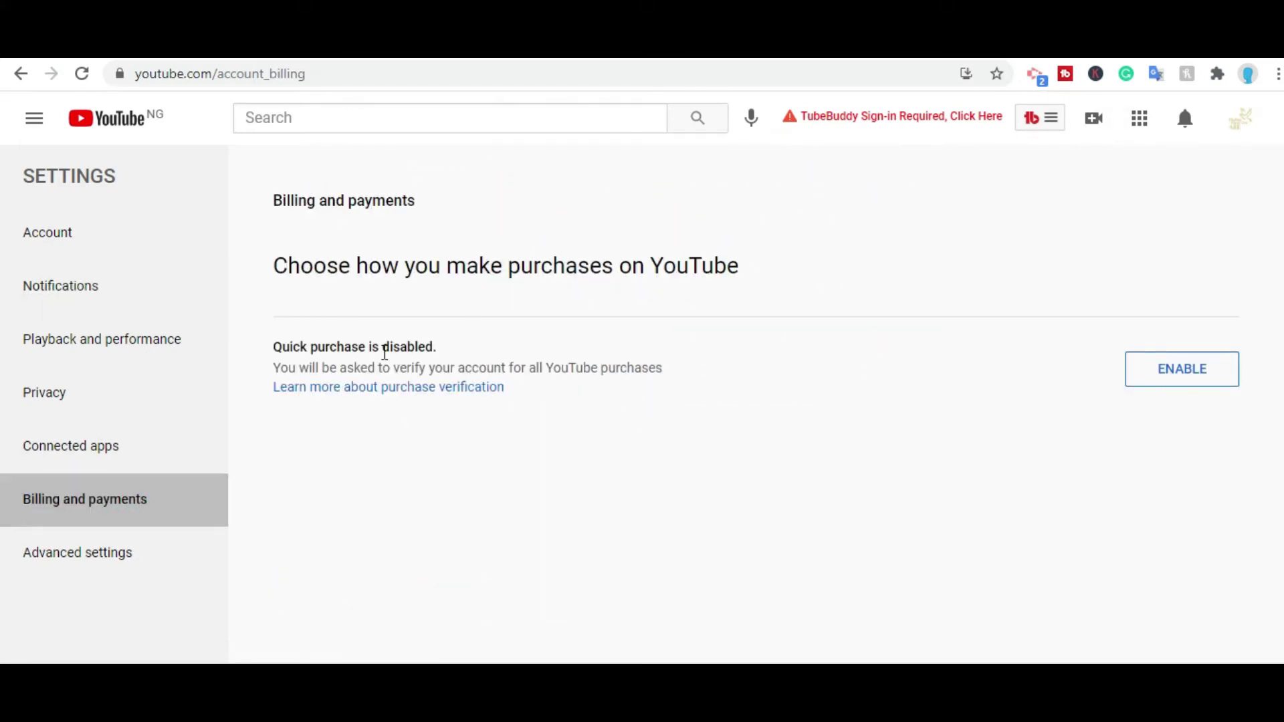
pyautogui.click(77, 553)
pyautogui.click(66, 247)
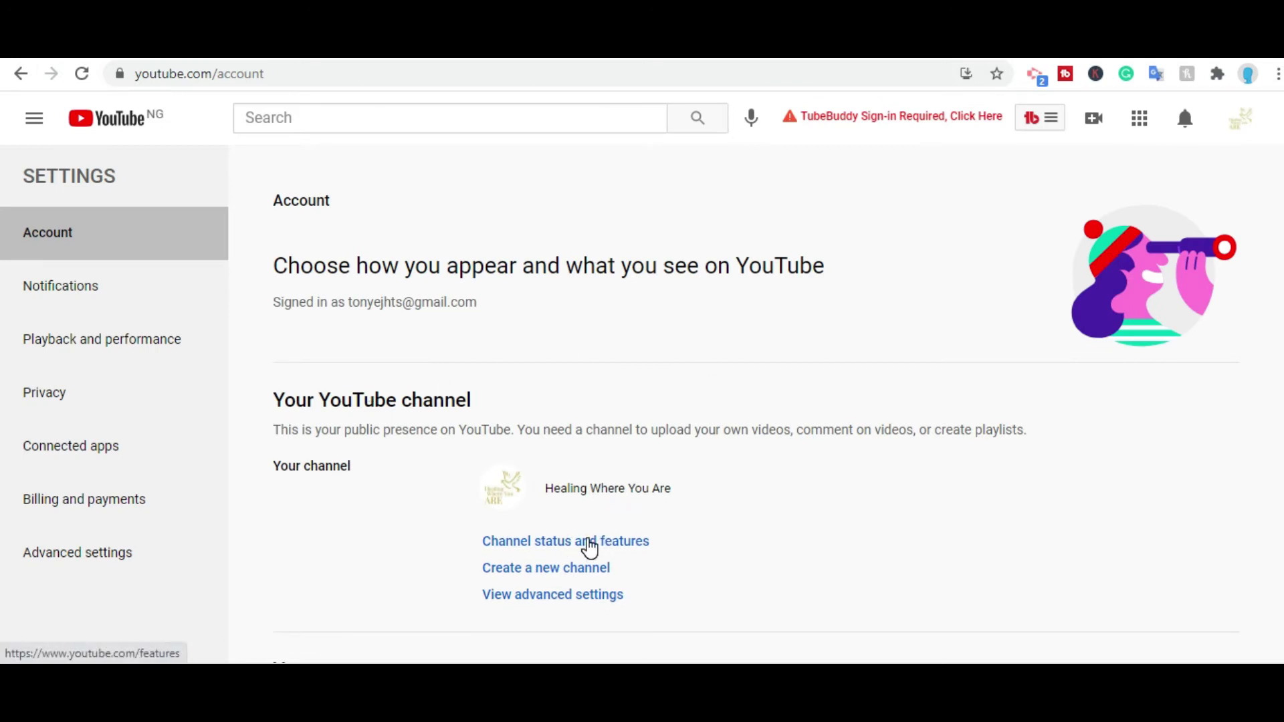
# - Open the channel's status and features in Studio and dismiss the welcome message
pyautogui.click(587, 543)
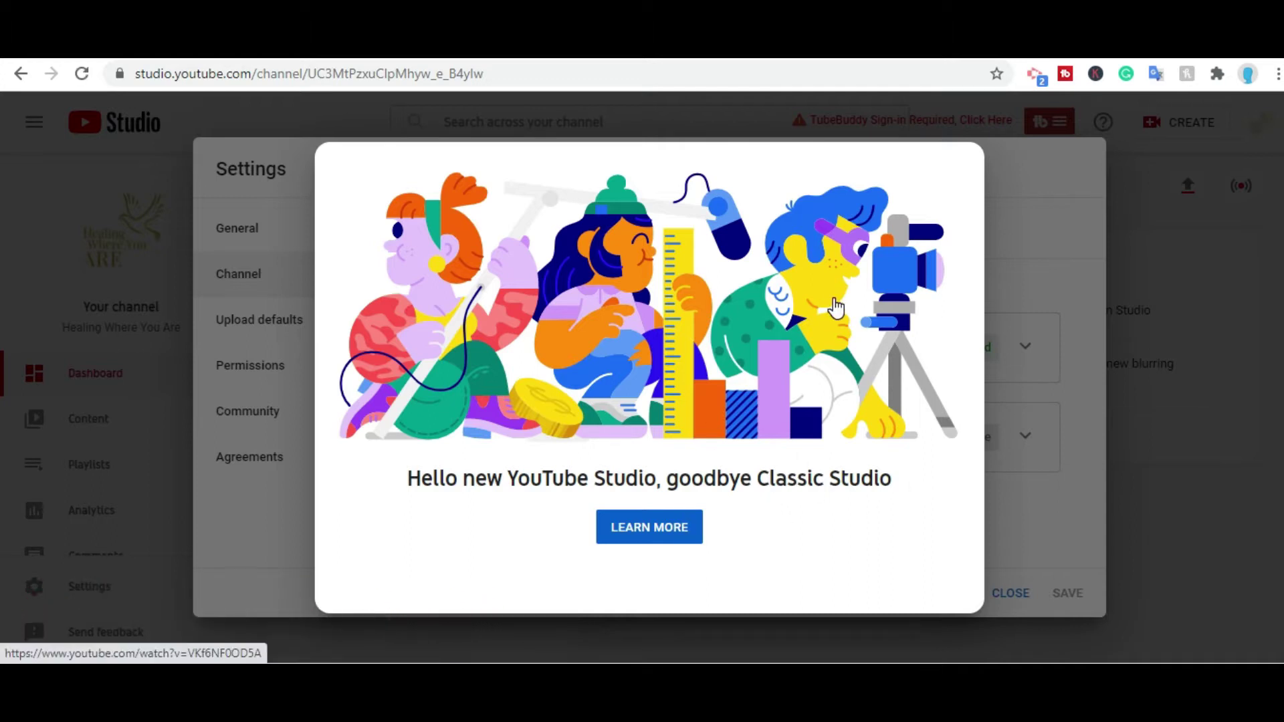
pyautogui.click(971, 384)
pyautogui.click(1015, 387)
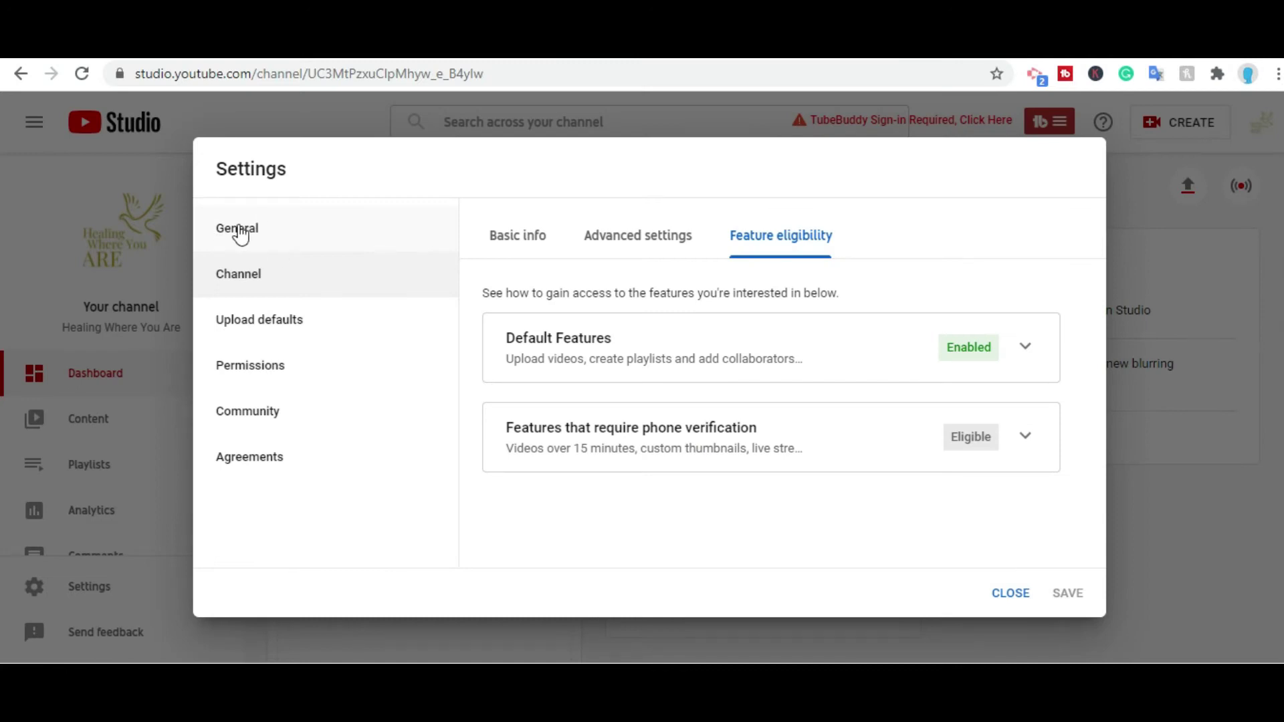
# - Check the General currency setting, leaving it at USD, then view Channel basic info
pyautogui.click(264, 232)
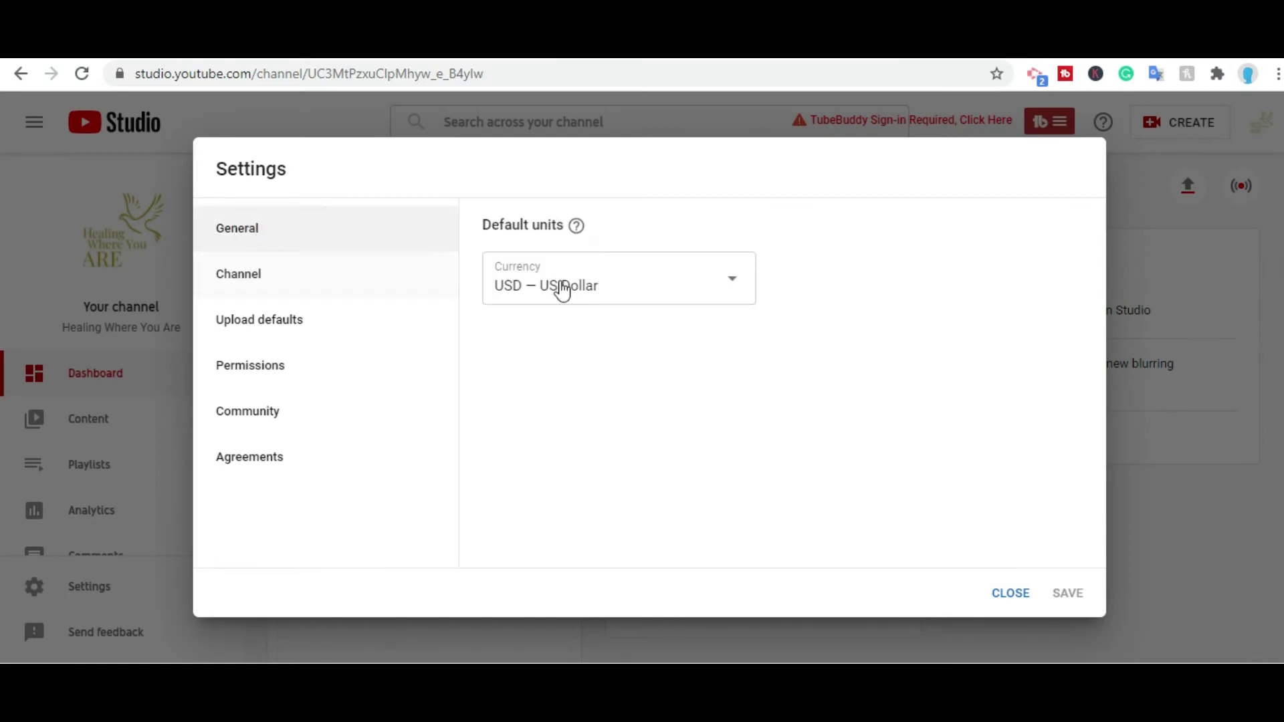
pyautogui.click(617, 288)
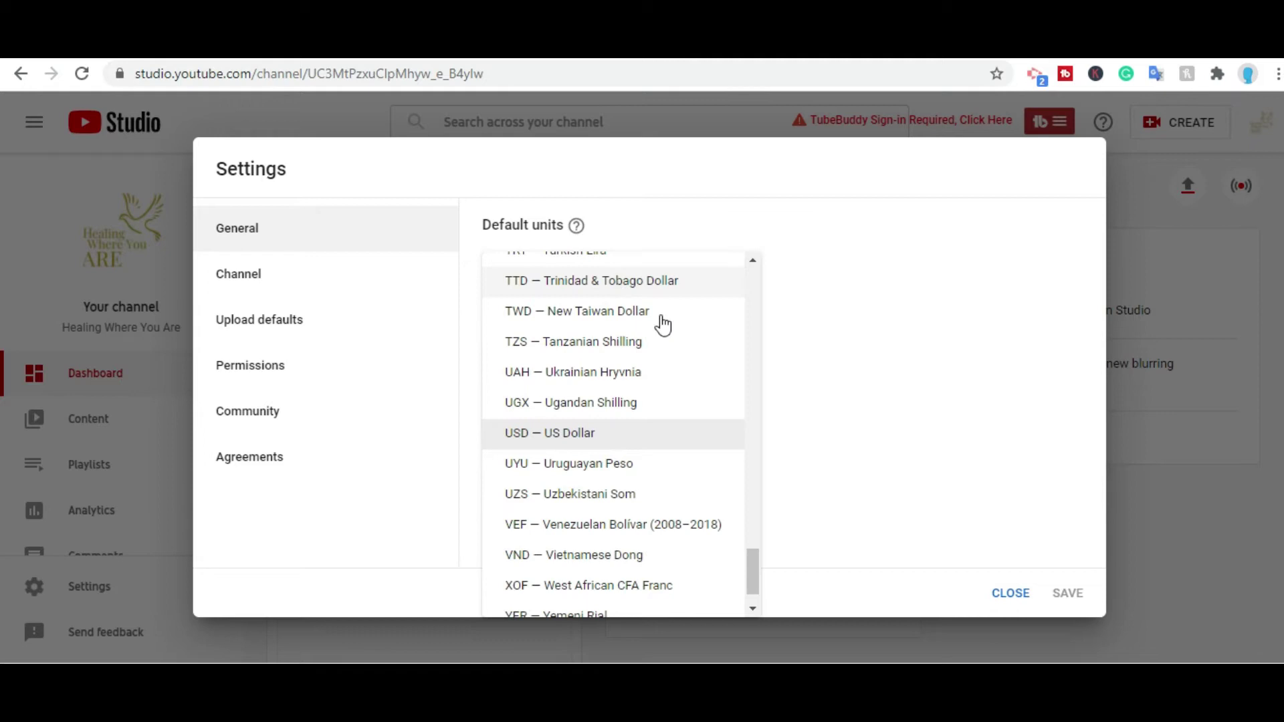
pyautogui.moveTo(753, 574); pyautogui.dragTo(753, 465)
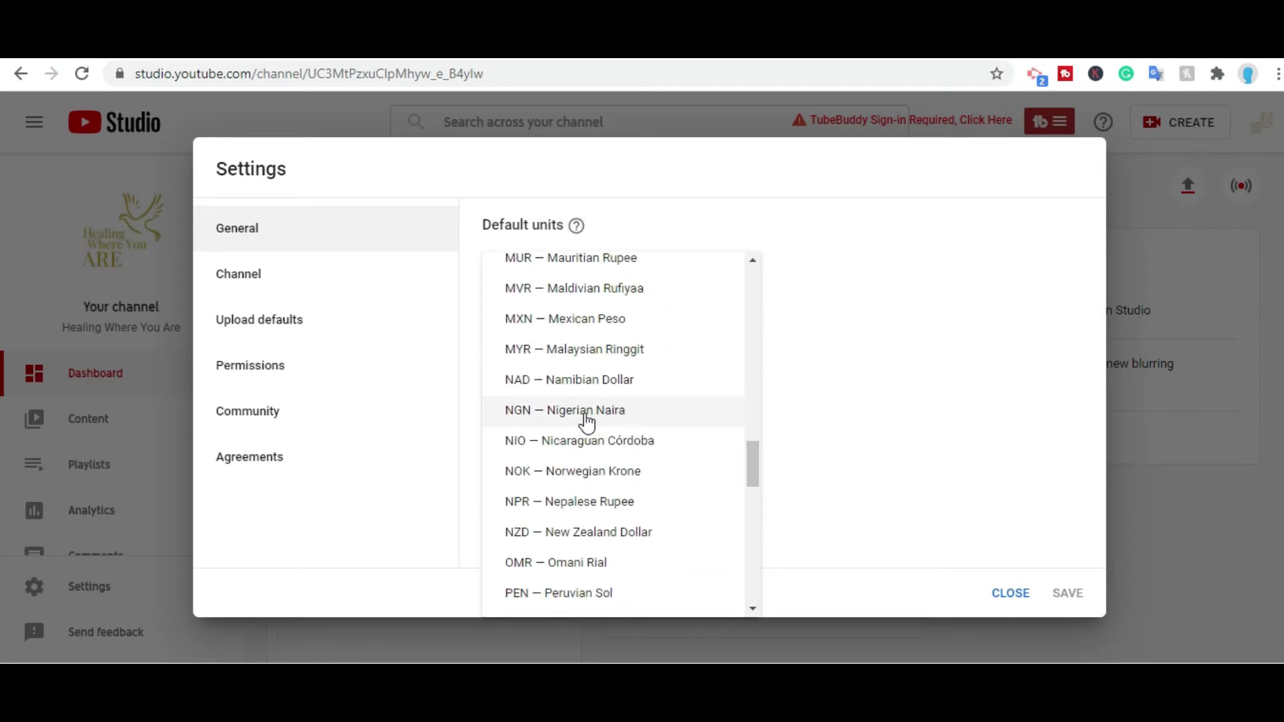
pyautogui.click(401, 378)
pyautogui.click(264, 282)
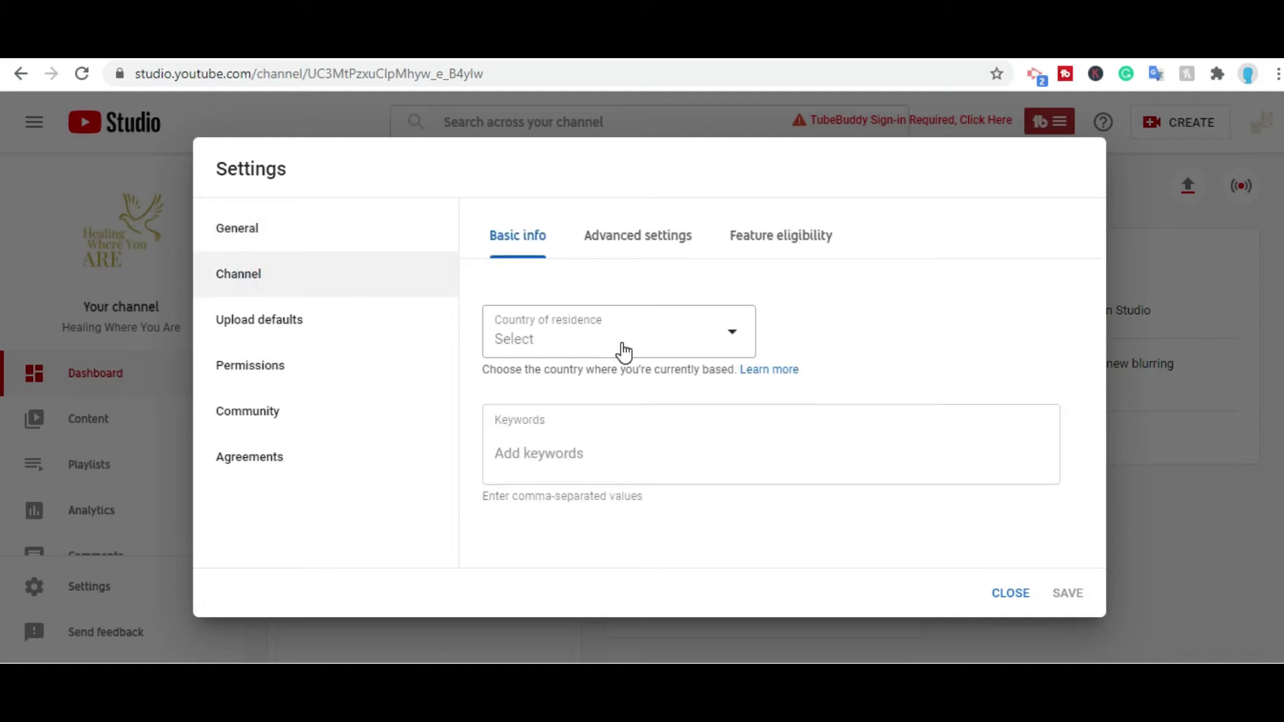
# - Set the channel's country of residence to Nigeria and select the Keywords field
pyautogui.click(642, 341)
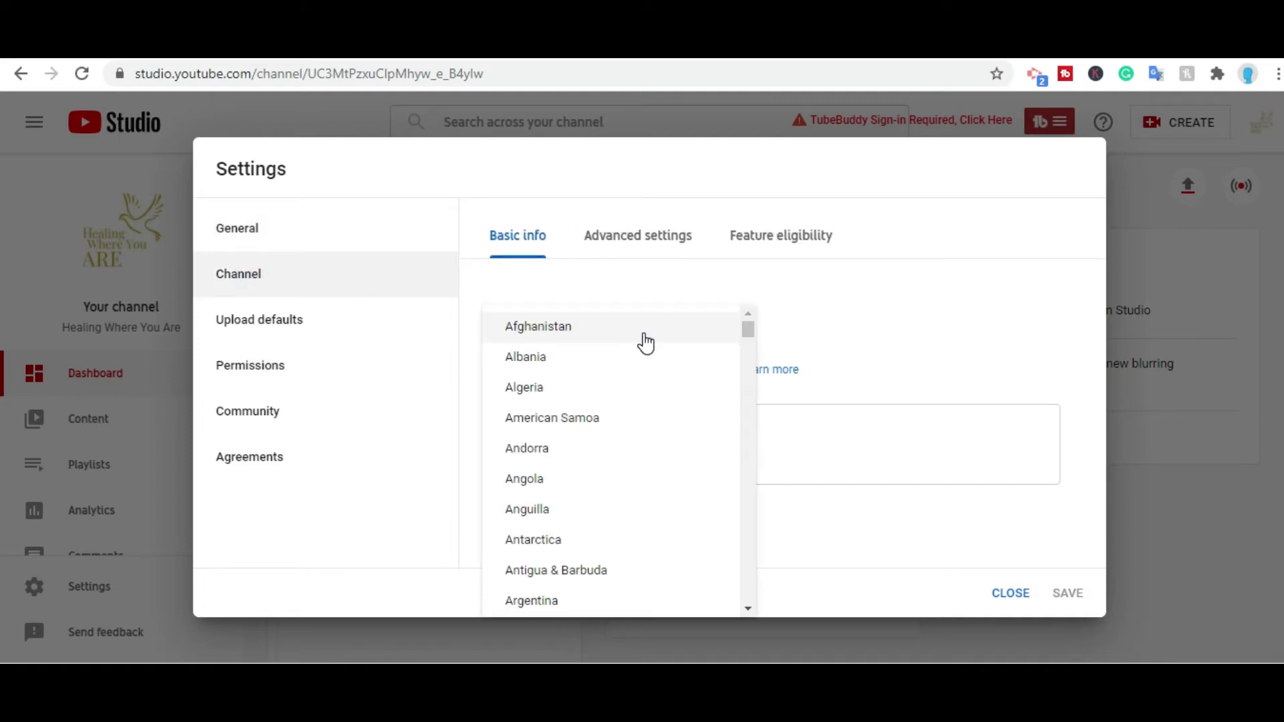
pyautogui.moveTo(751, 340); pyautogui.dragTo(745, 499)
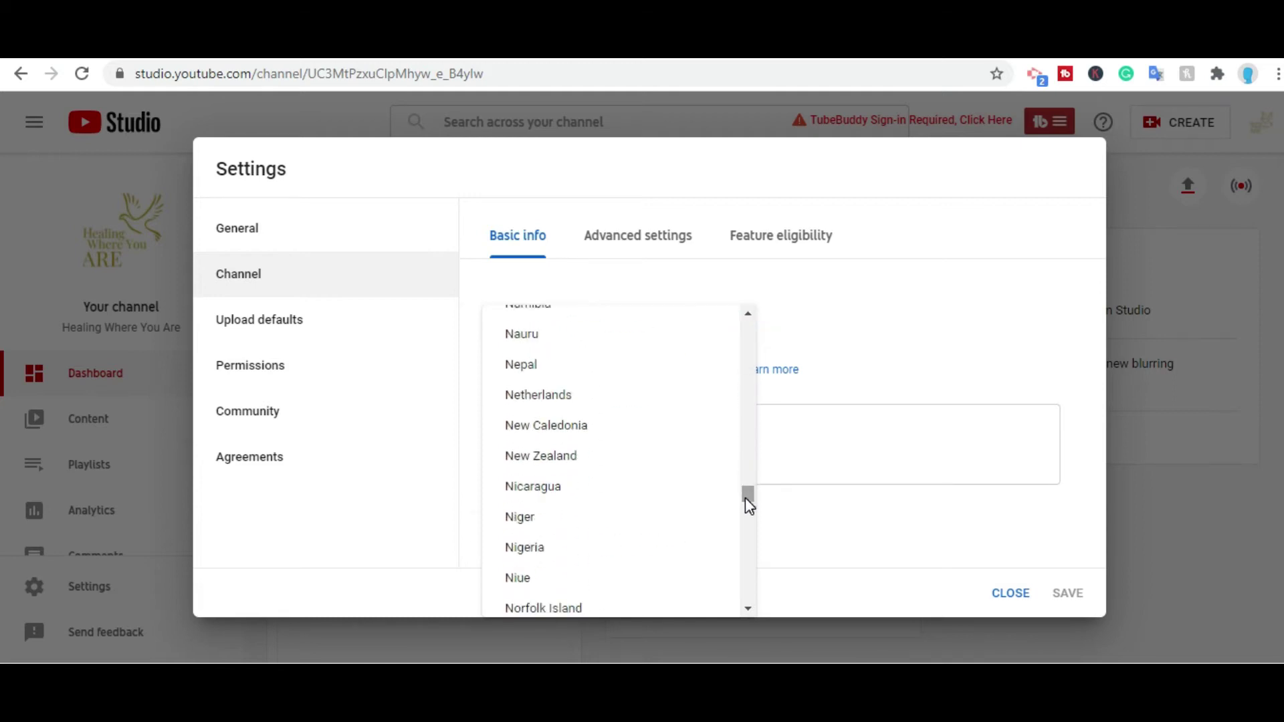
pyautogui.click(553, 553)
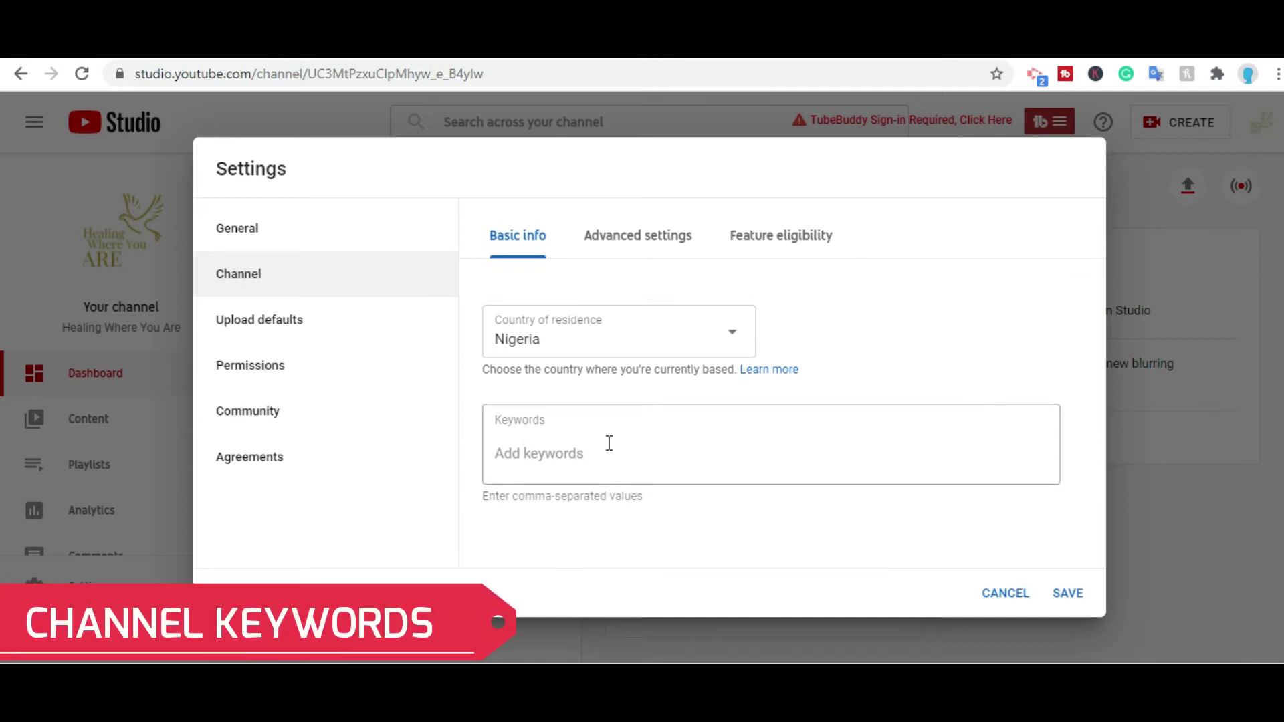
pyautogui.click(524, 444)
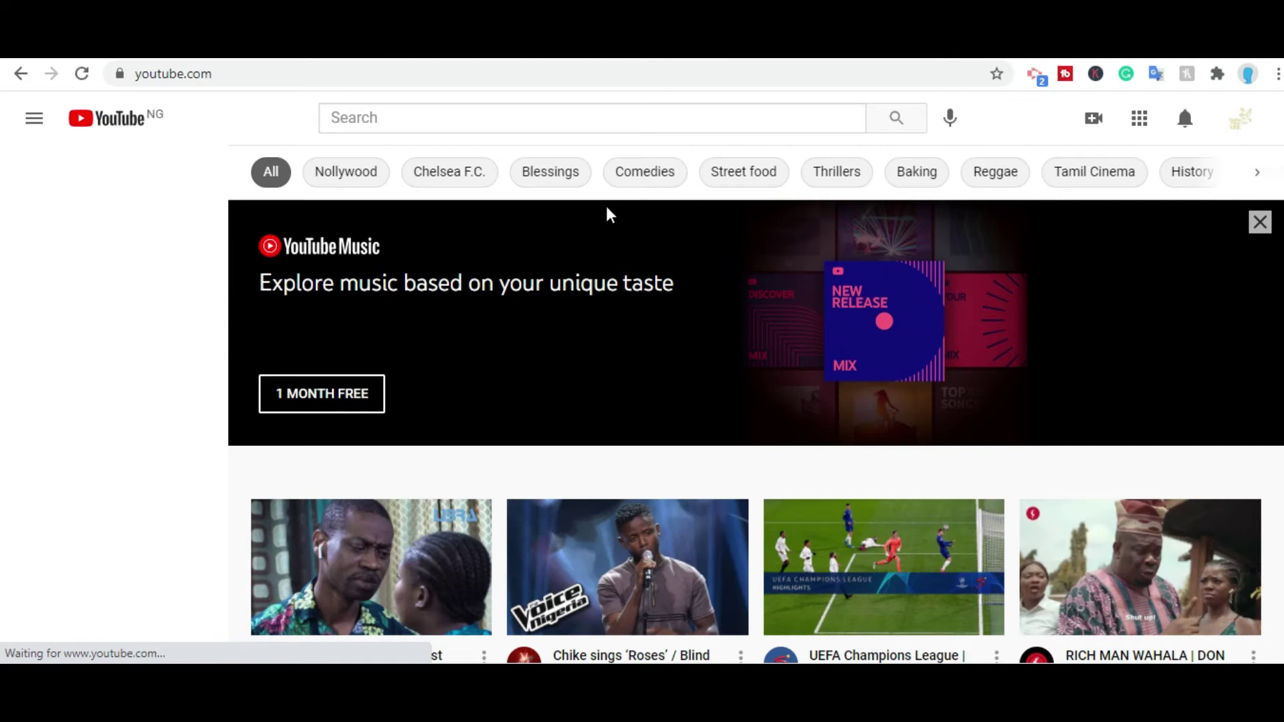
# - Search YouTube for 'Gospel Teachings' and scroll through the results
pyautogui.click(475, 117)
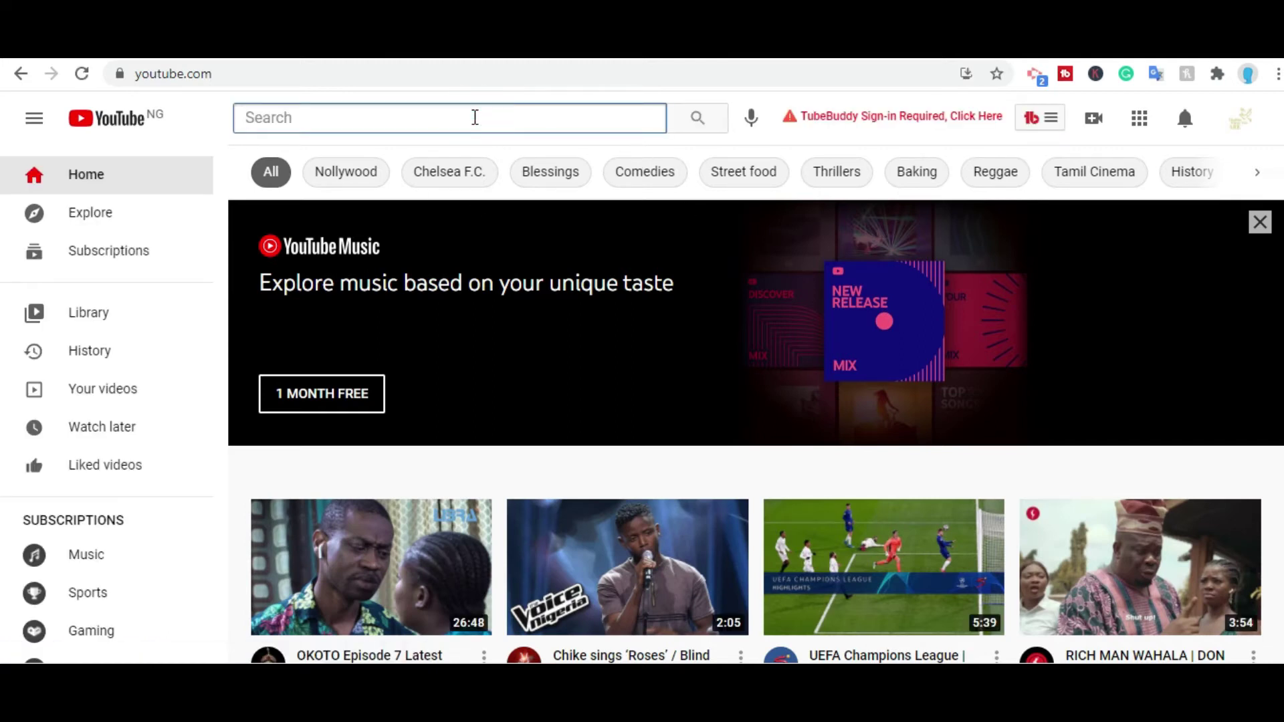
pyautogui.write('Gospel ')
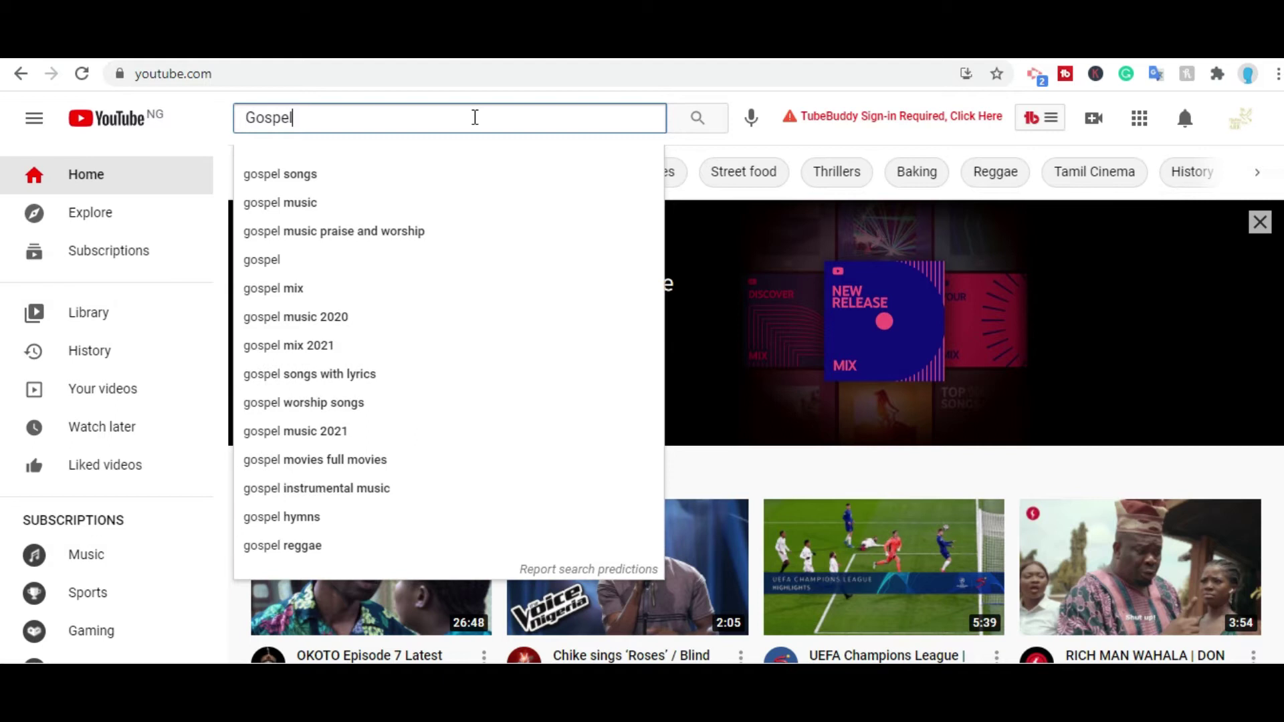
pyautogui.write('Te')
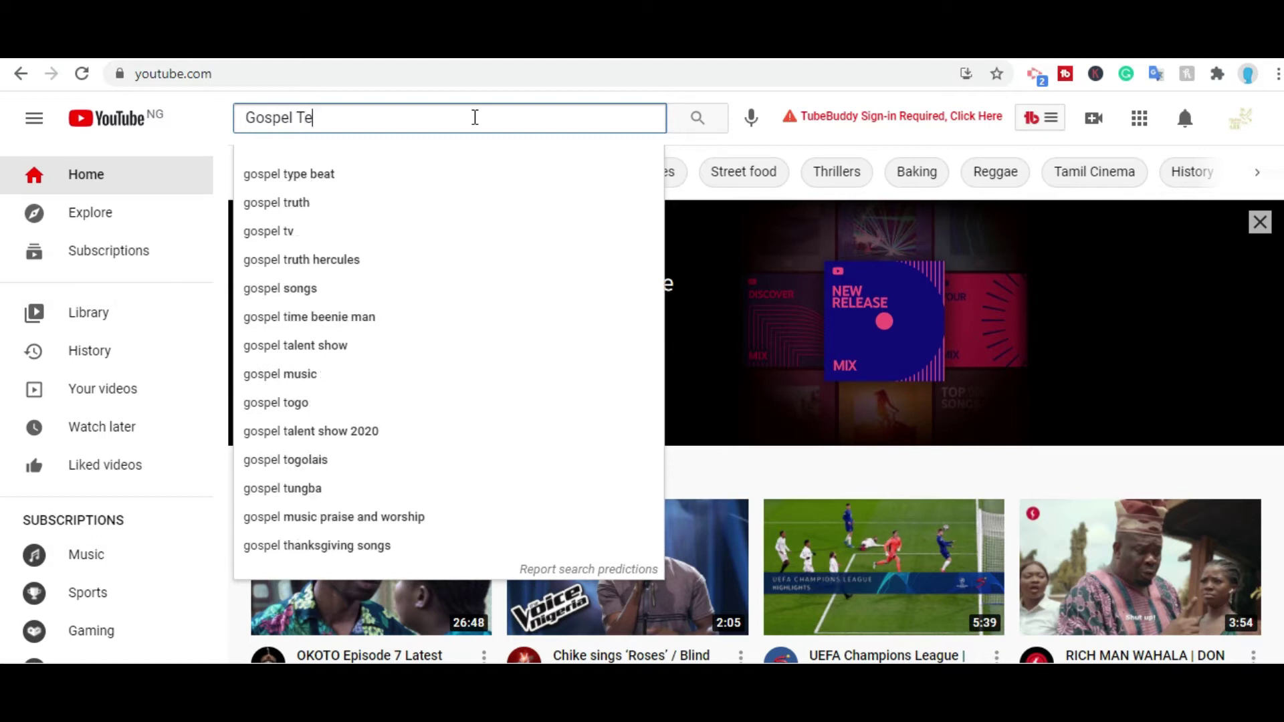
pyautogui.write('achings')
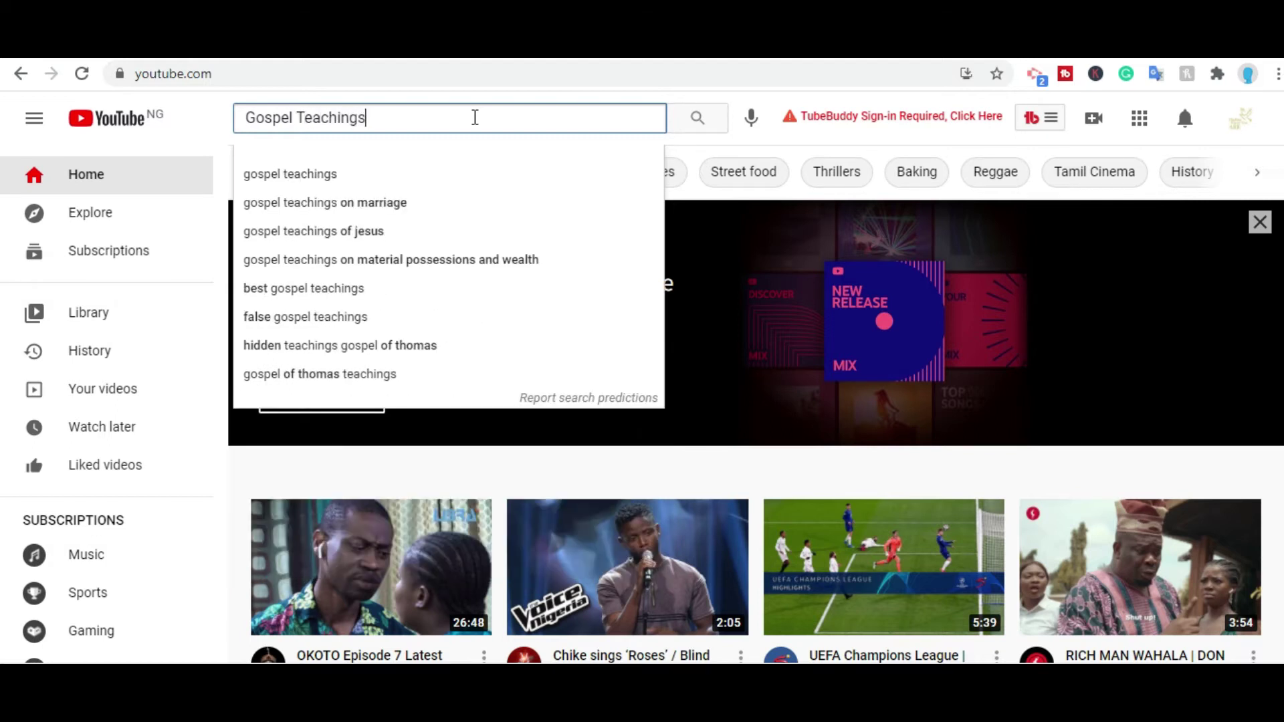
pyautogui.press('Return')
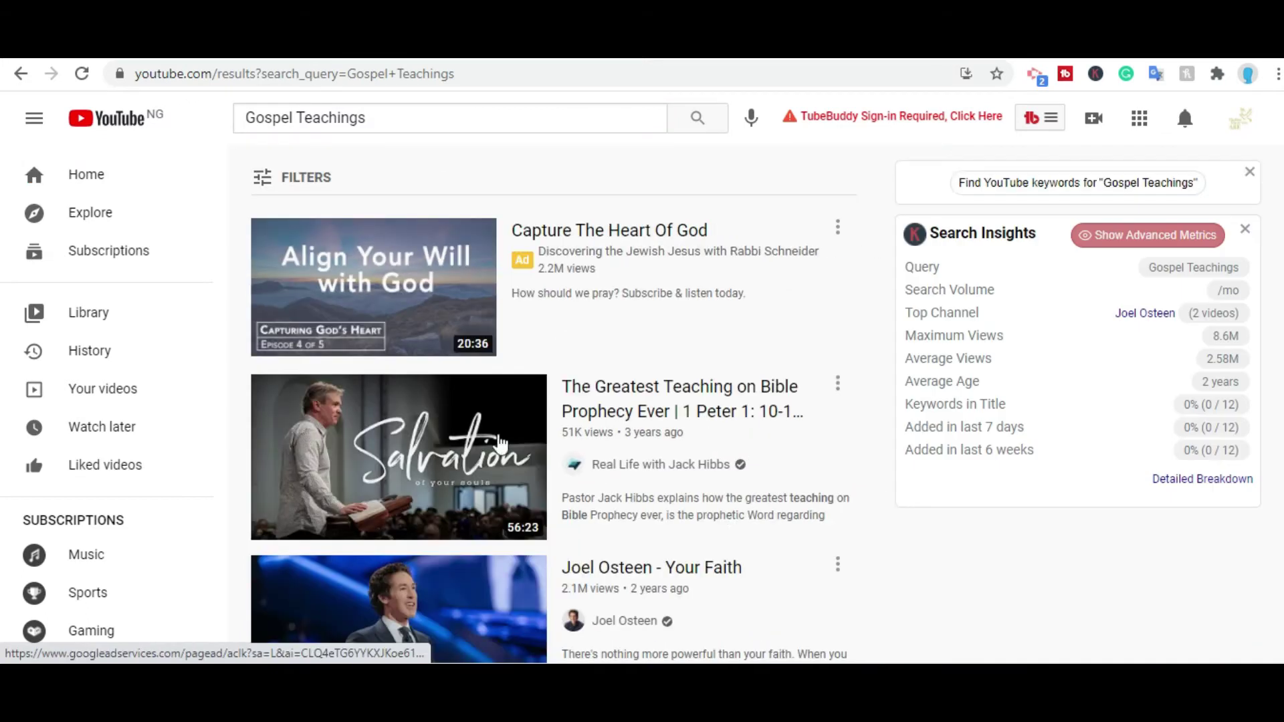
pyautogui.scroll(-3, 586, 239)
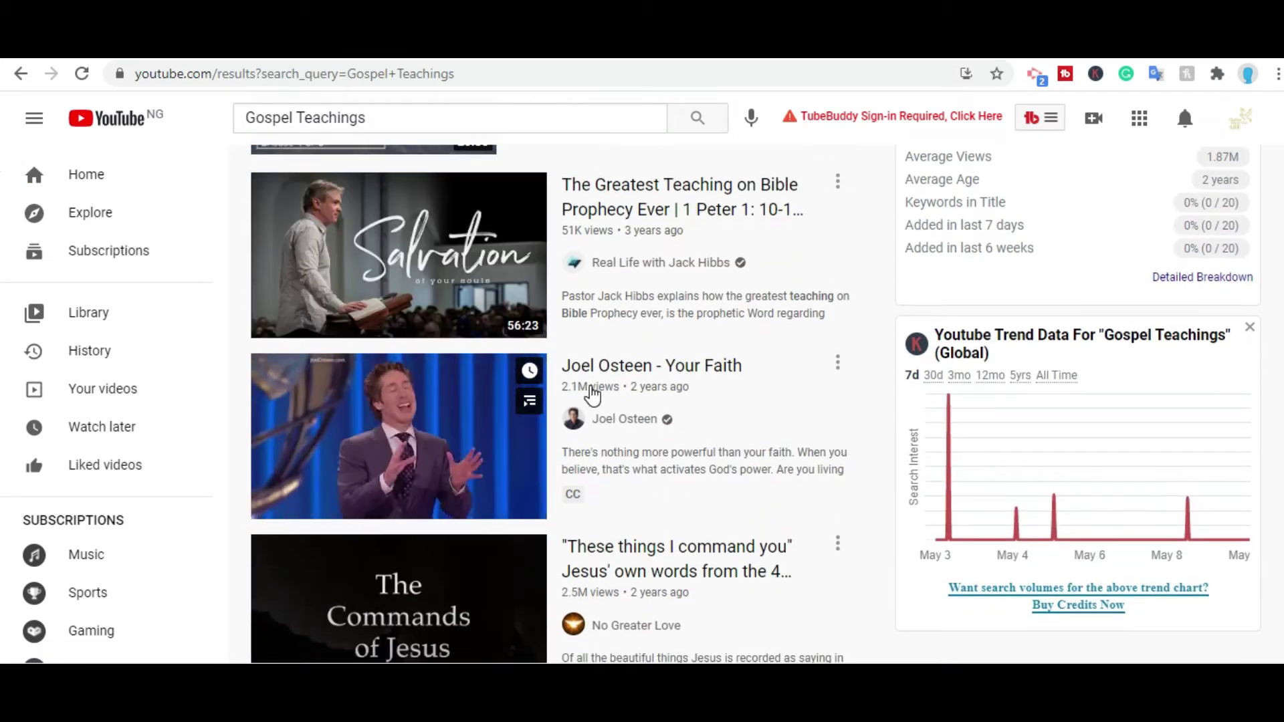
pyautogui.scroll(2, 1, 163)
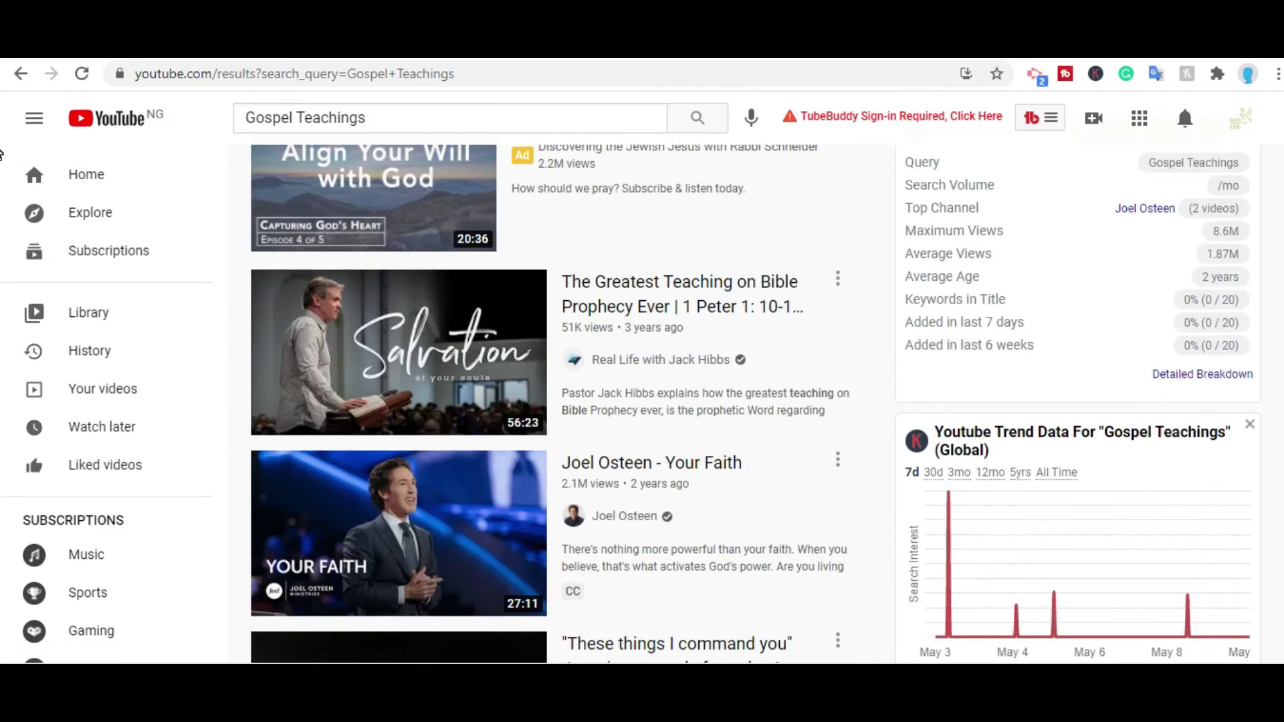
pyautogui.scroll(-10, 3, 214)
pyautogui.scroll(-7, 5, 281)
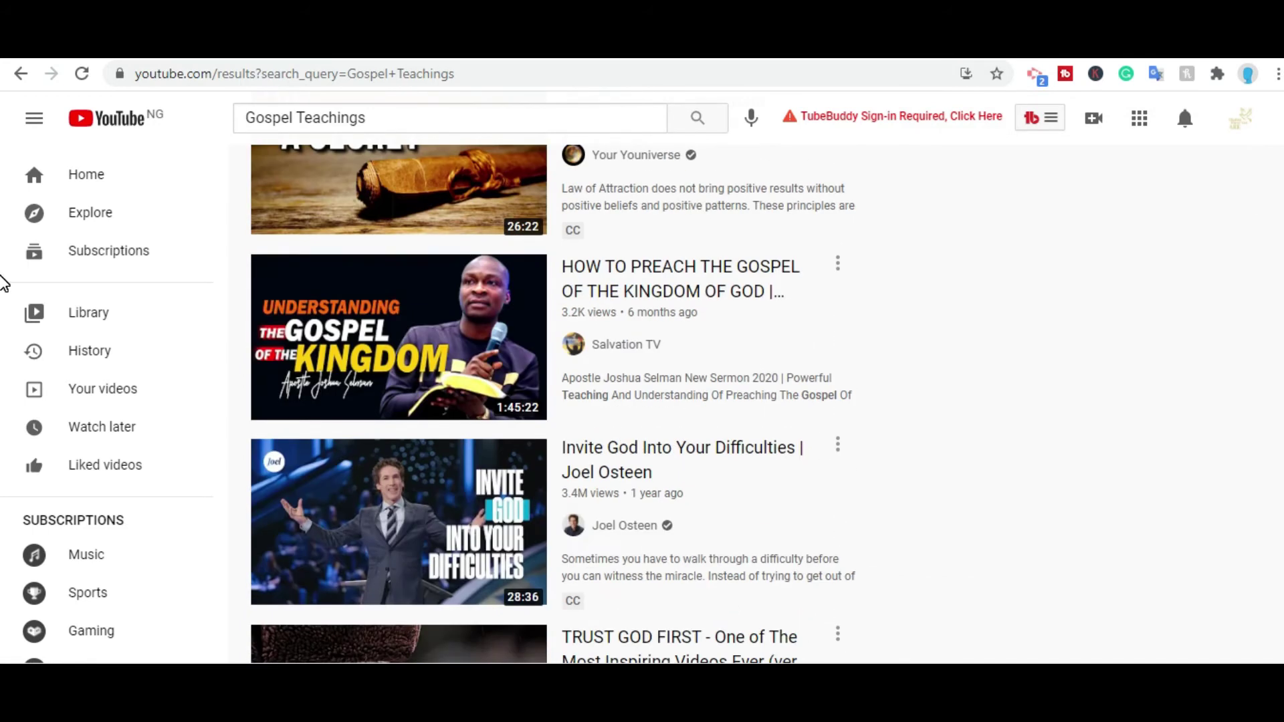
pyautogui.scroll(3, 615, 409)
# - Look over the 'Invite God Into Your Difficulties' video, then place the cursor in the channel Keywords field
pyautogui.click(615, 409)
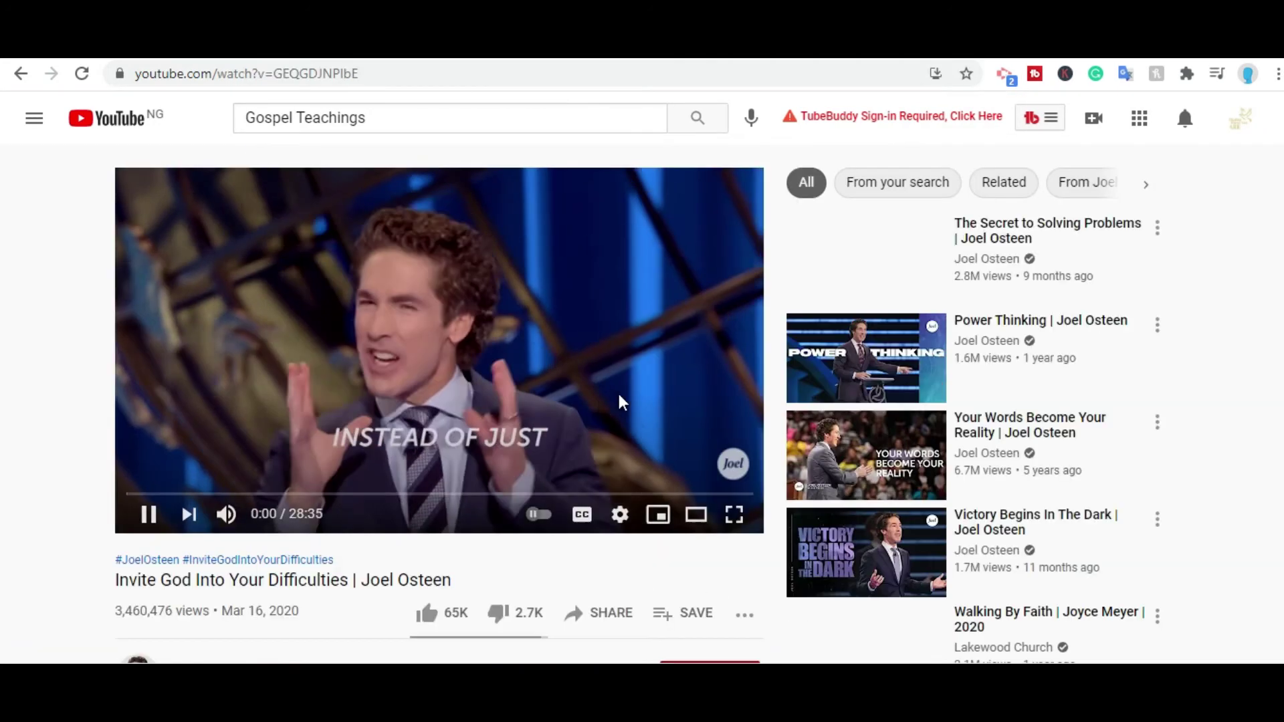
pyautogui.scroll(-3, 1, 204)
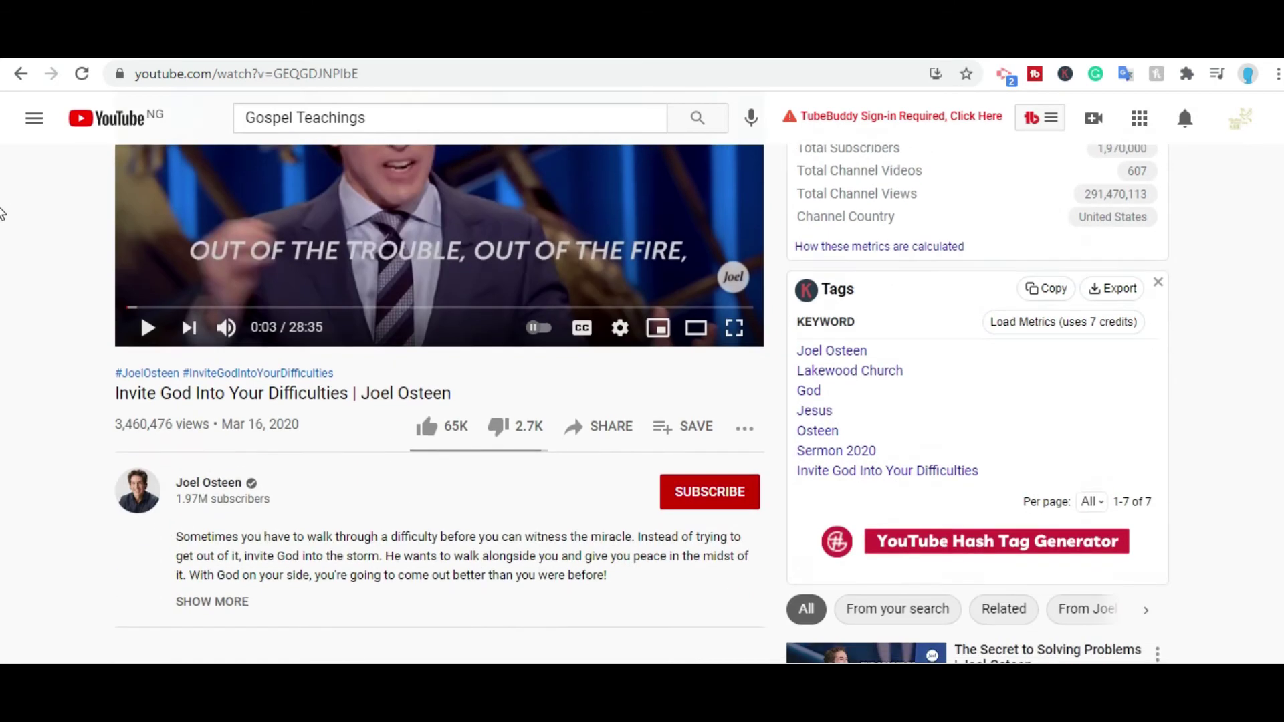
pyautogui.scroll(3, 1, 208)
pyautogui.scroll(-3, 799, 380)
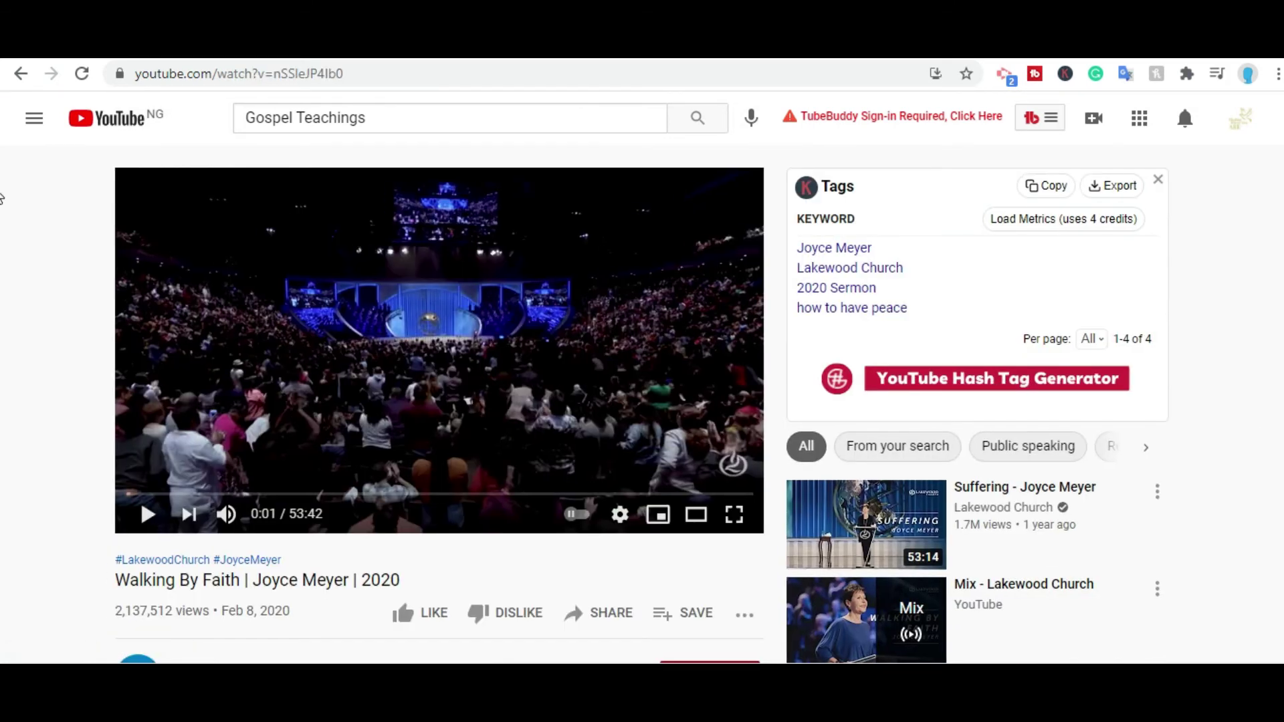
pyautogui.scroll(-3, 1, 201)
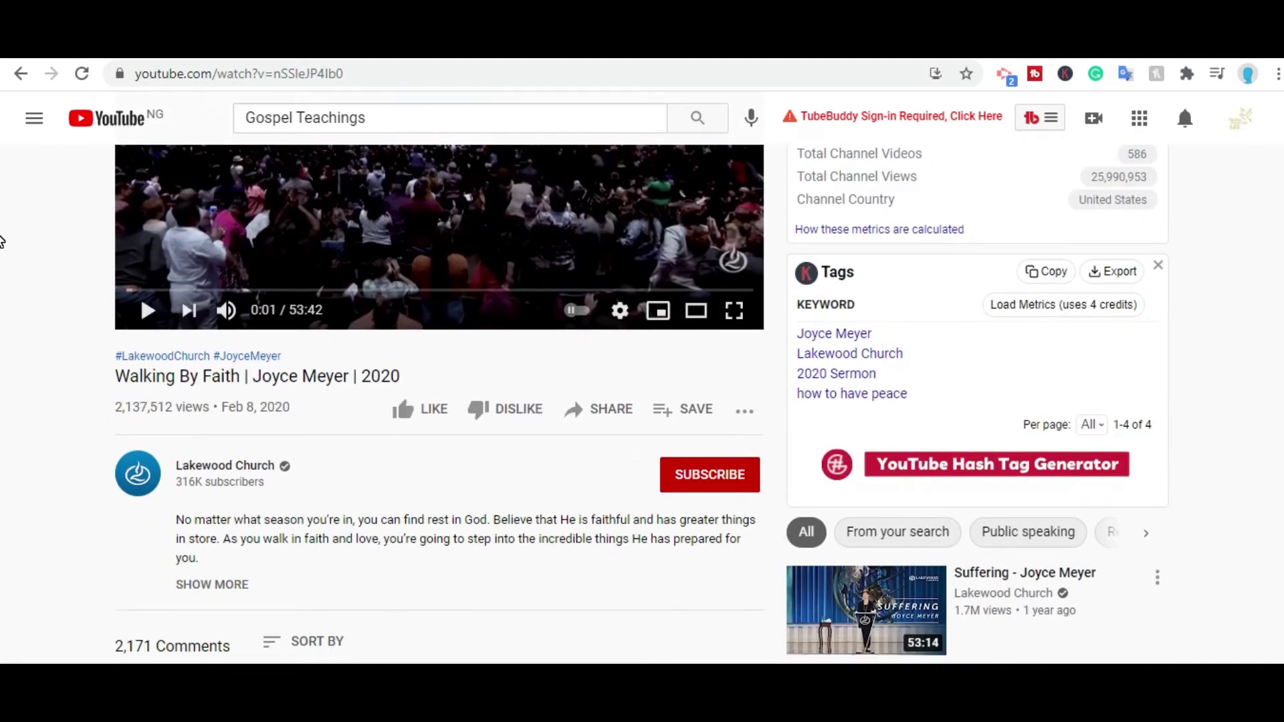
pyautogui.scroll(2, 1, 241)
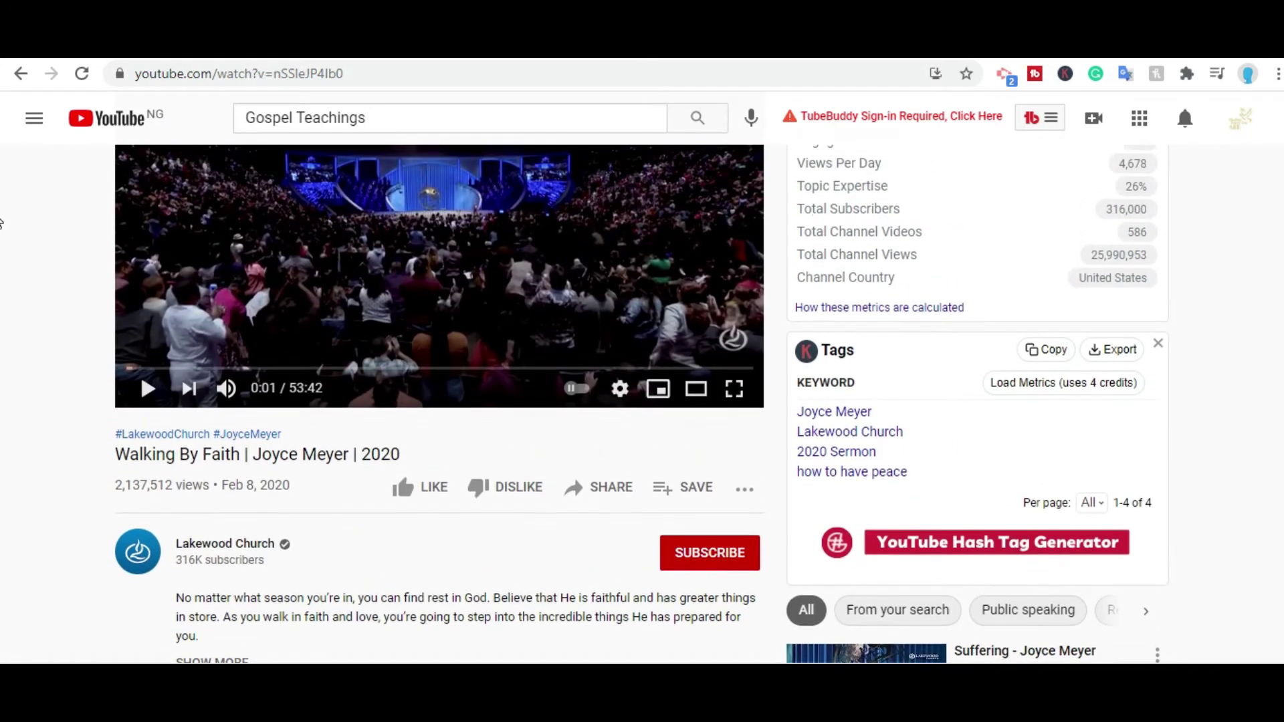
pyautogui.scroll(1, 1, 221)
pyautogui.scroll(2, 2, 221)
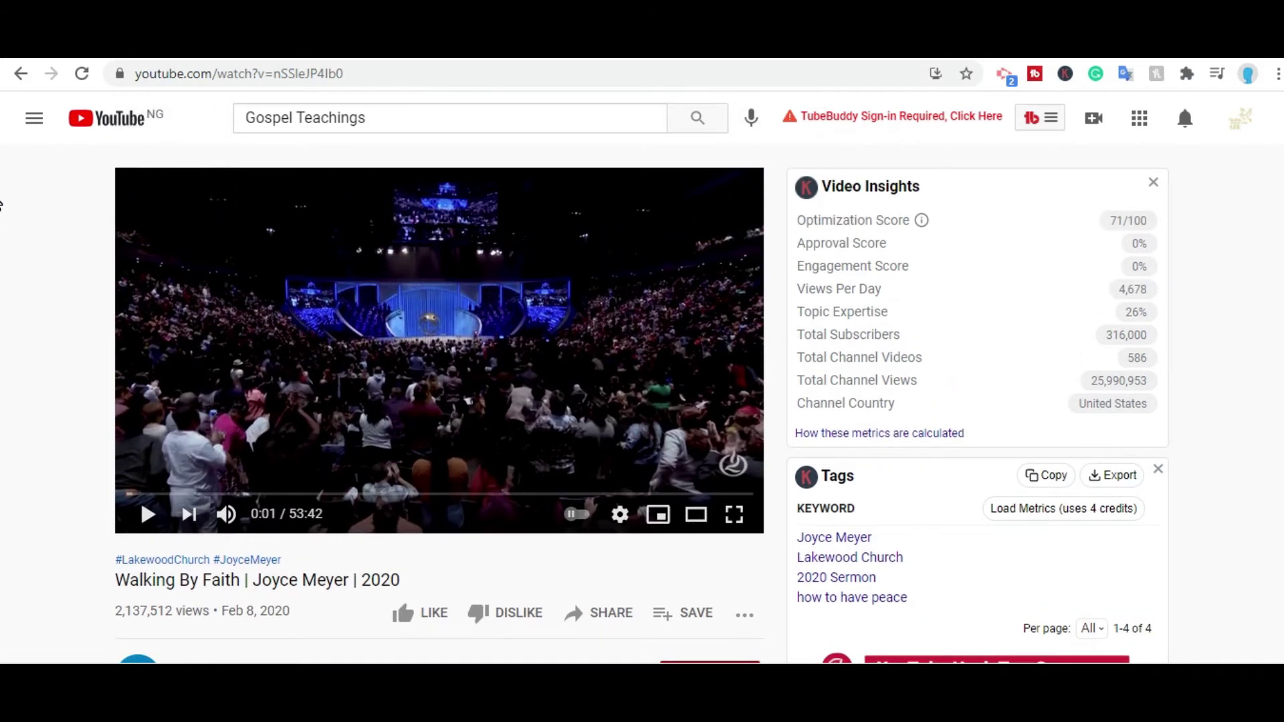
pyautogui.scroll(-5, 1, 204)
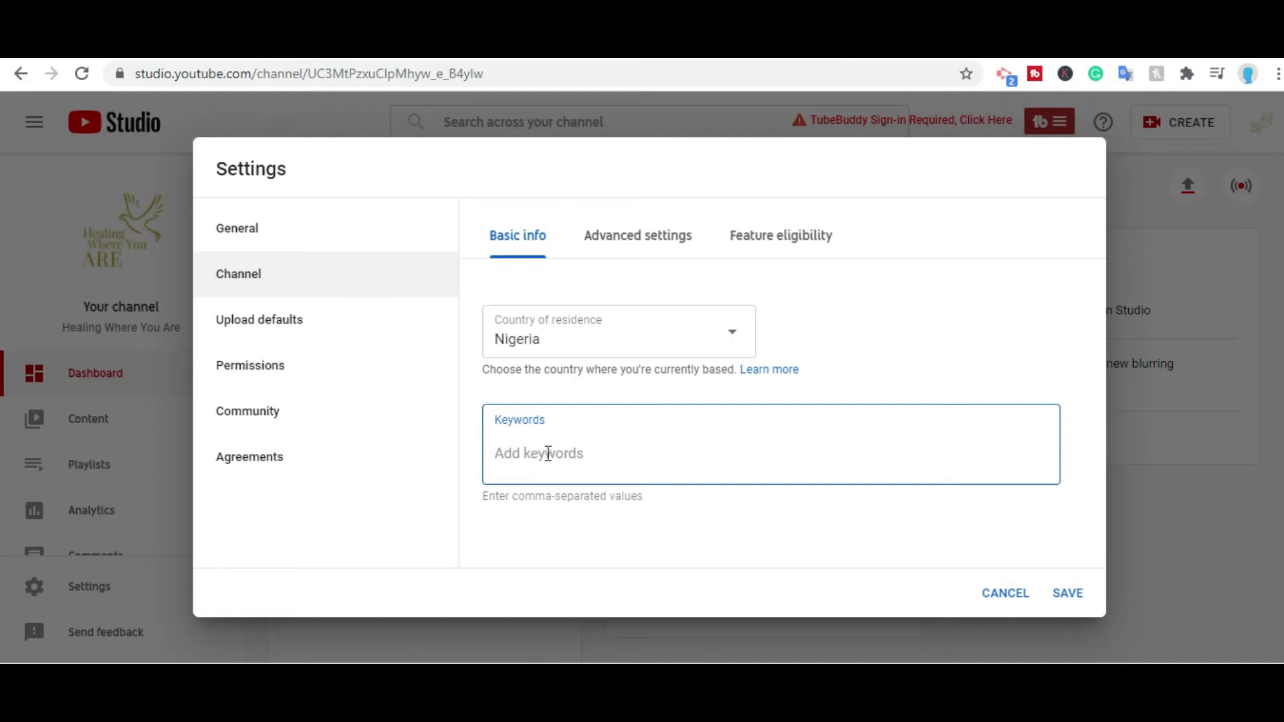
pyautogui.click(547, 454)
# - Enter keywords inspiration, motivation, motivational, church, speaker, ministry, church ministry, bible, then go to Advanced settings
pyautogui.write('in')
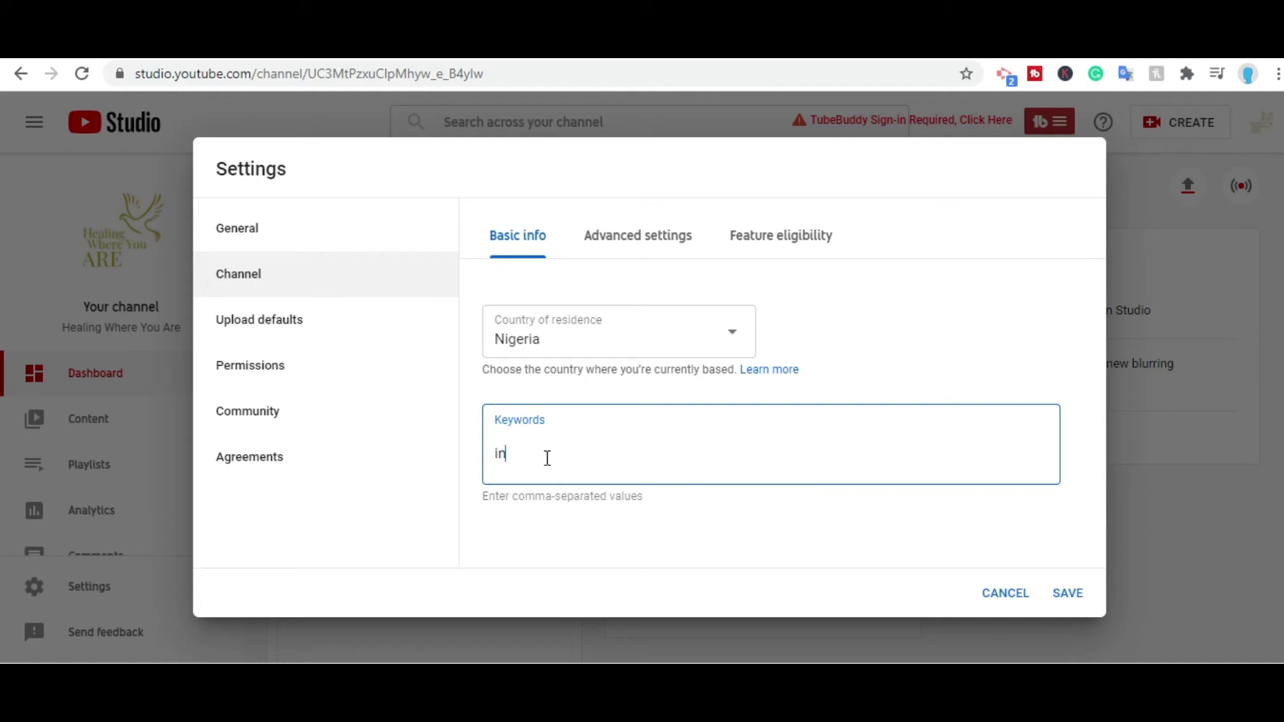
pyautogui.write('spiration,moti')
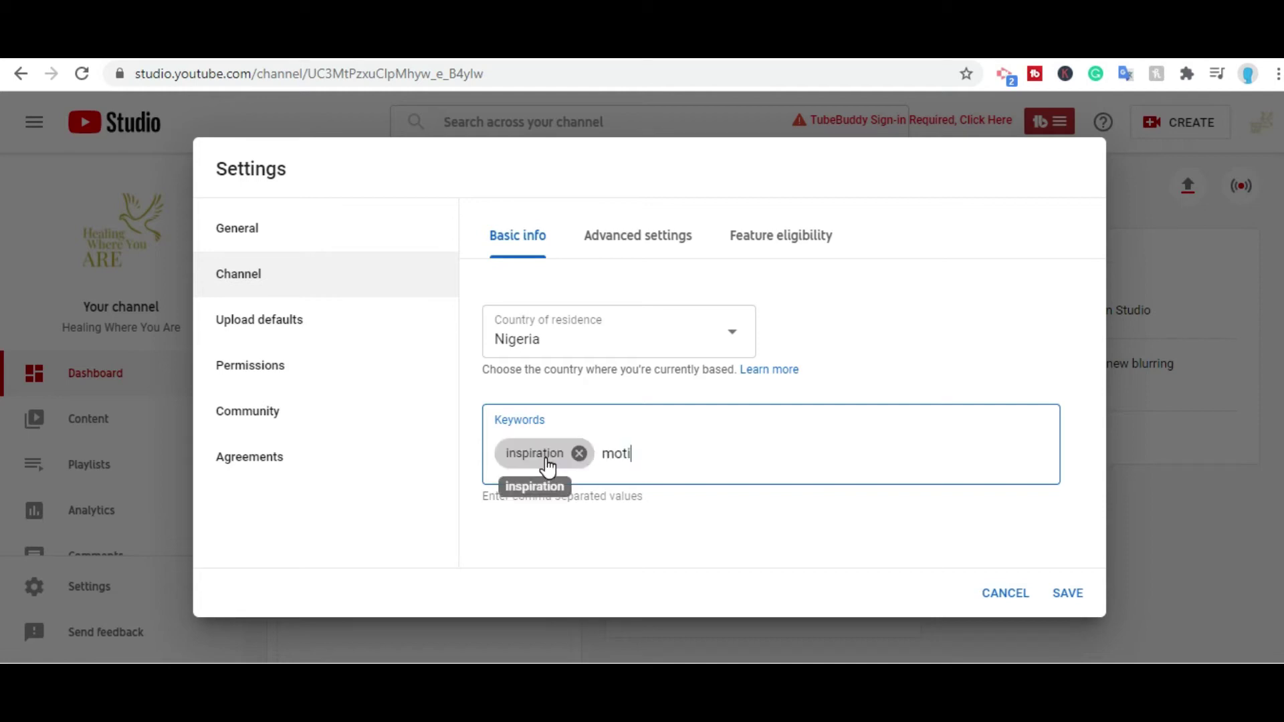
pyautogui.write('vation,motivational,church,speak,s')
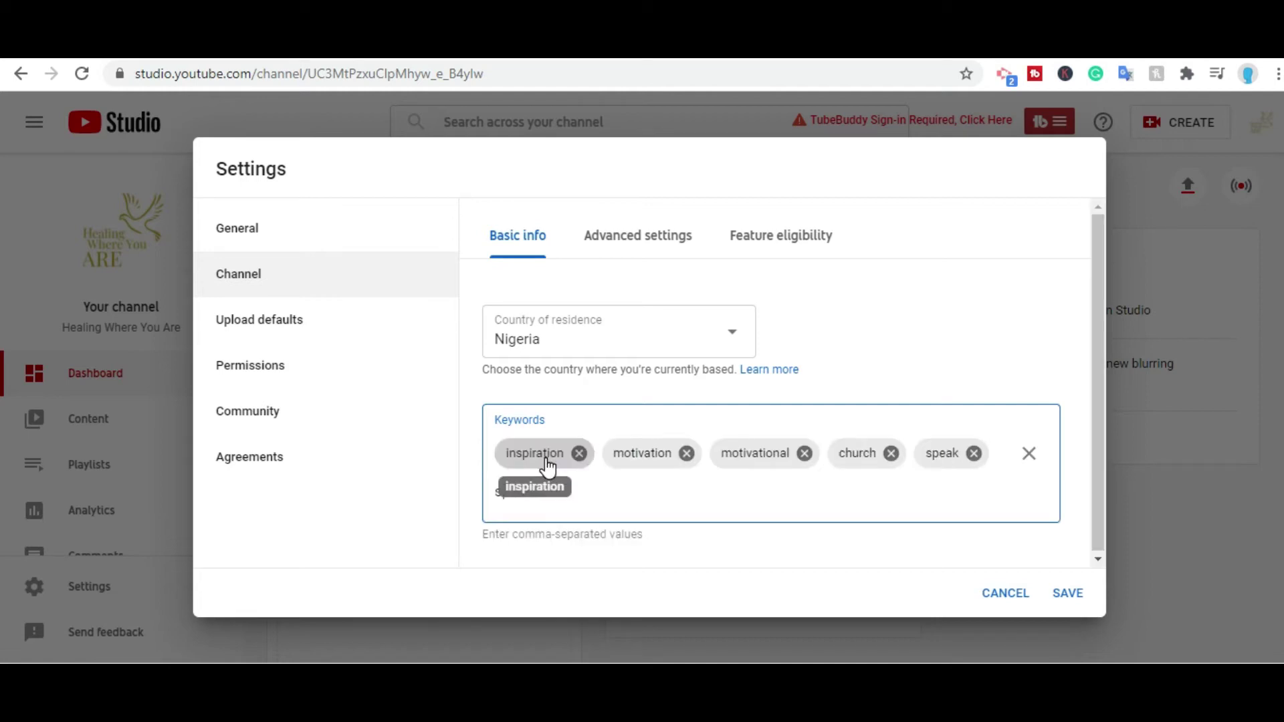
pyautogui.write('peaker,ministry,church ministry,church ministry')
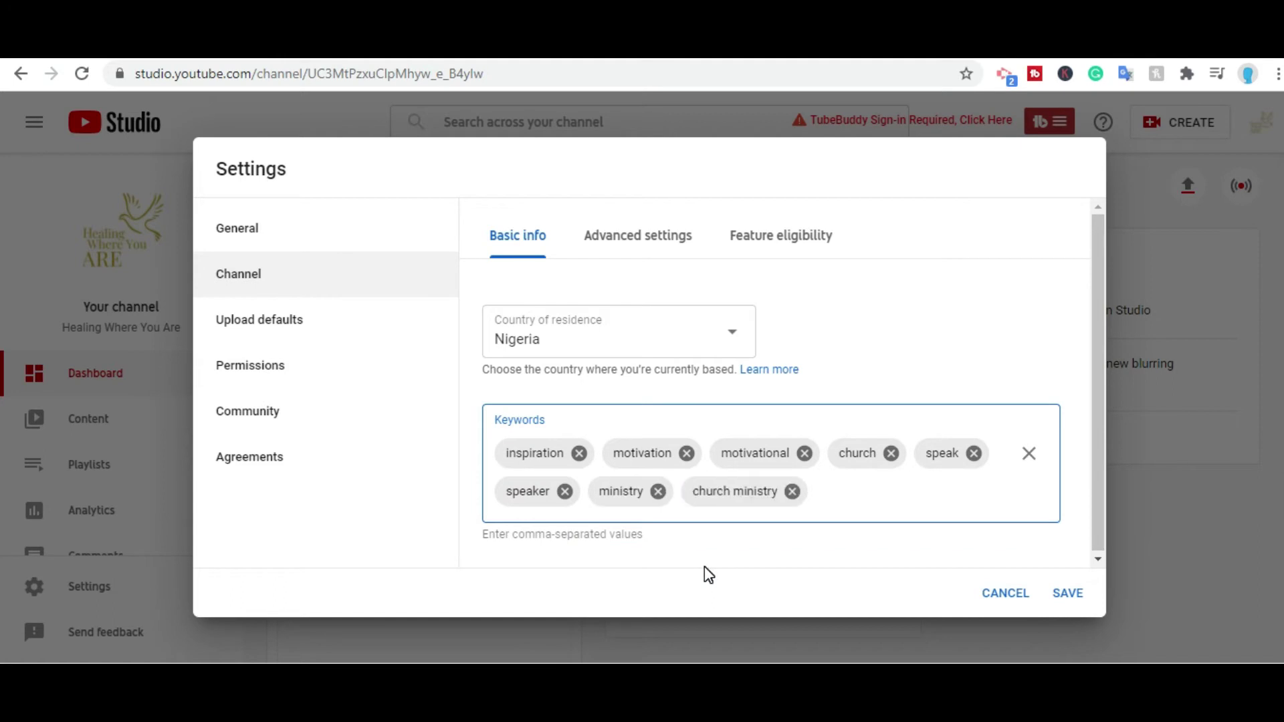
pyautogui.write('bible,')
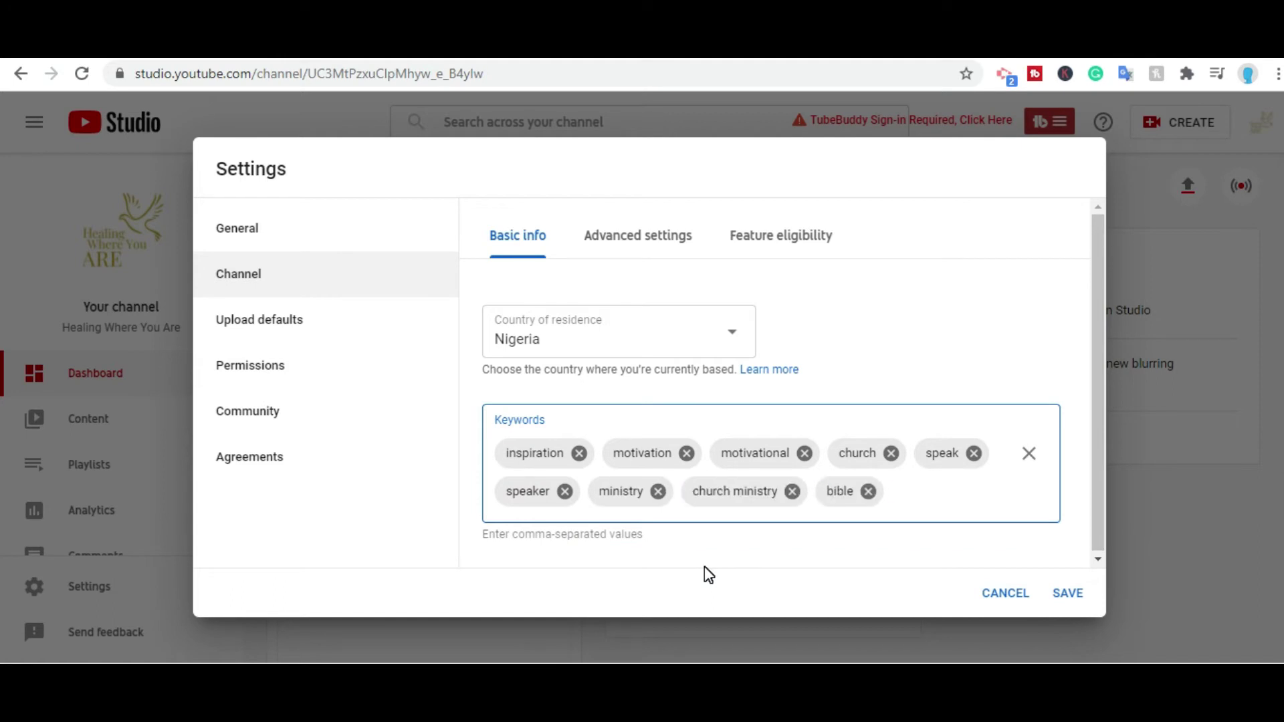
pyautogui.click(661, 246)
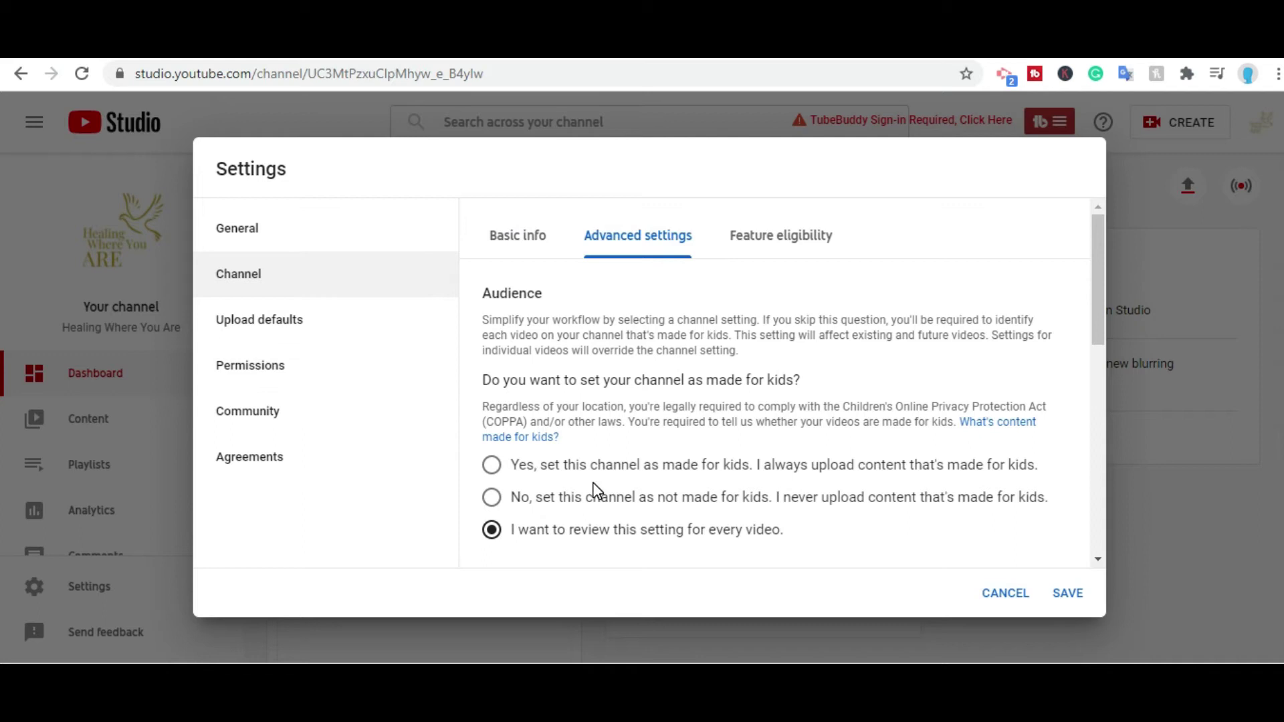
# - Set the channel as not made for kids, review Google Ads linking, then check feature eligibility
pyautogui.click(492, 495)
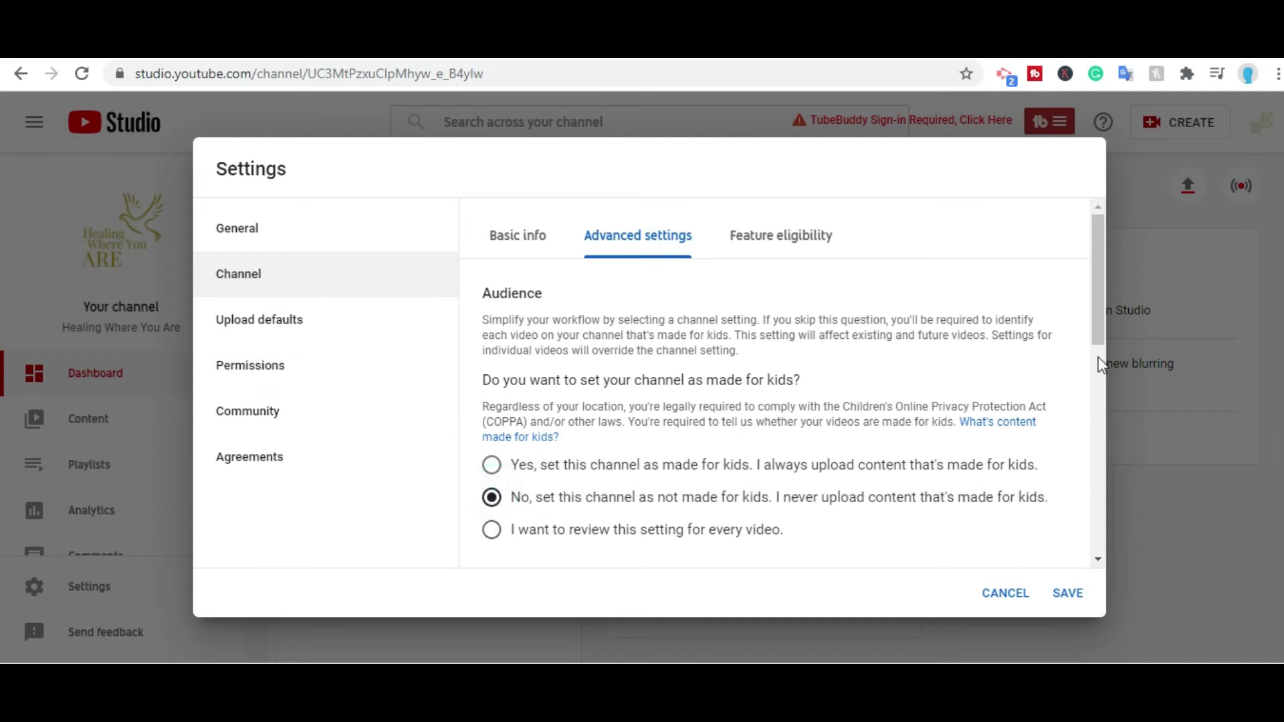
pyautogui.moveTo(1098, 330); pyautogui.dragTo(1102, 427)
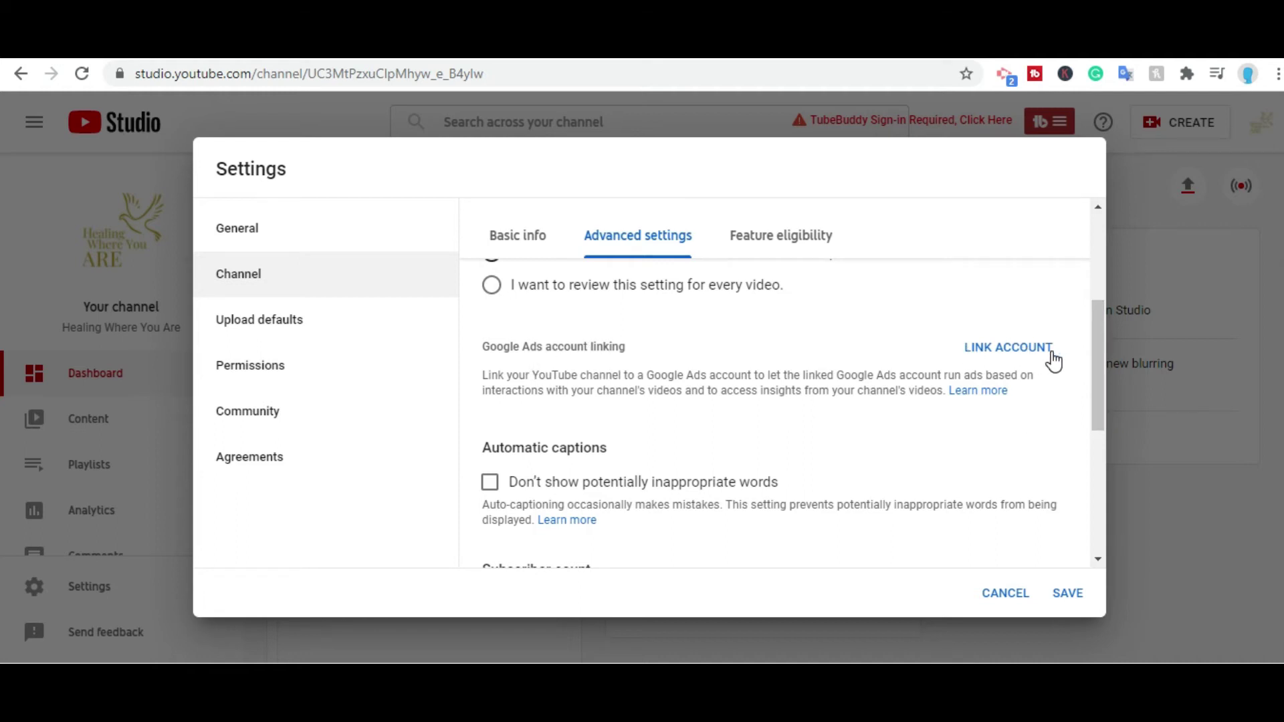
pyautogui.scroll(1, 1058, 361)
pyautogui.click(1017, 392)
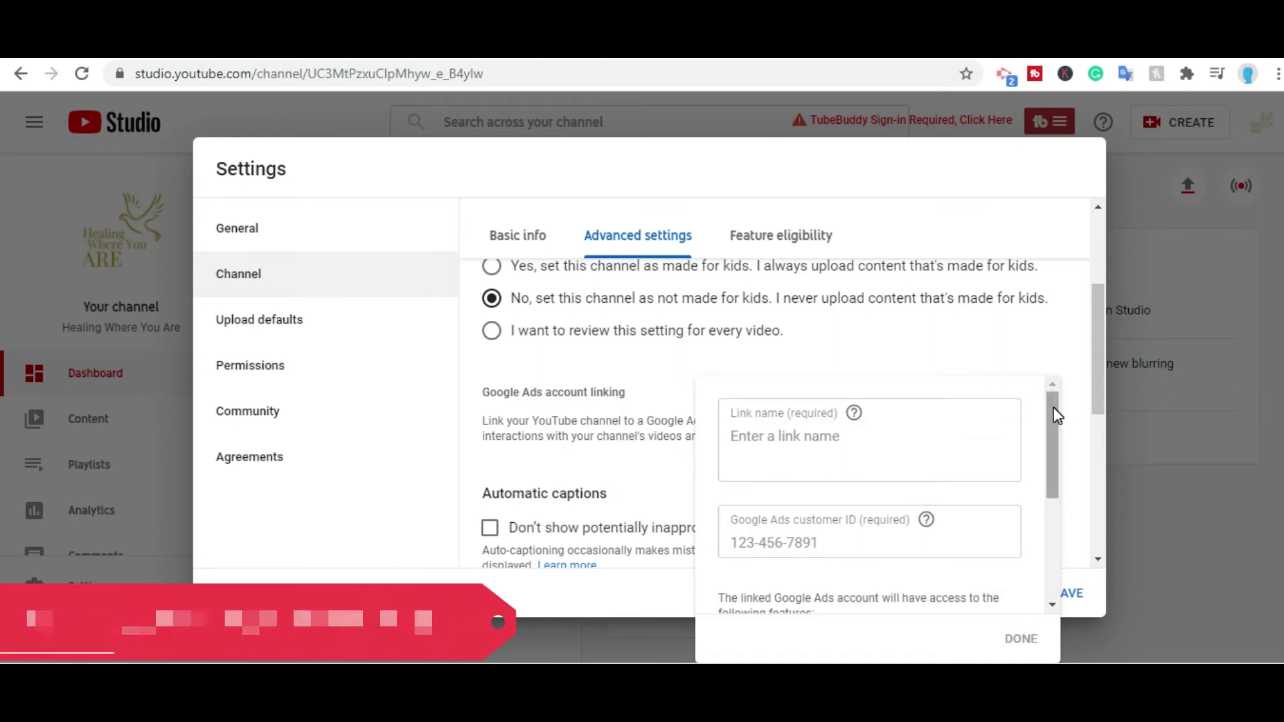
pyautogui.moveTo(1053, 414); pyautogui.dragTo(1054, 445)
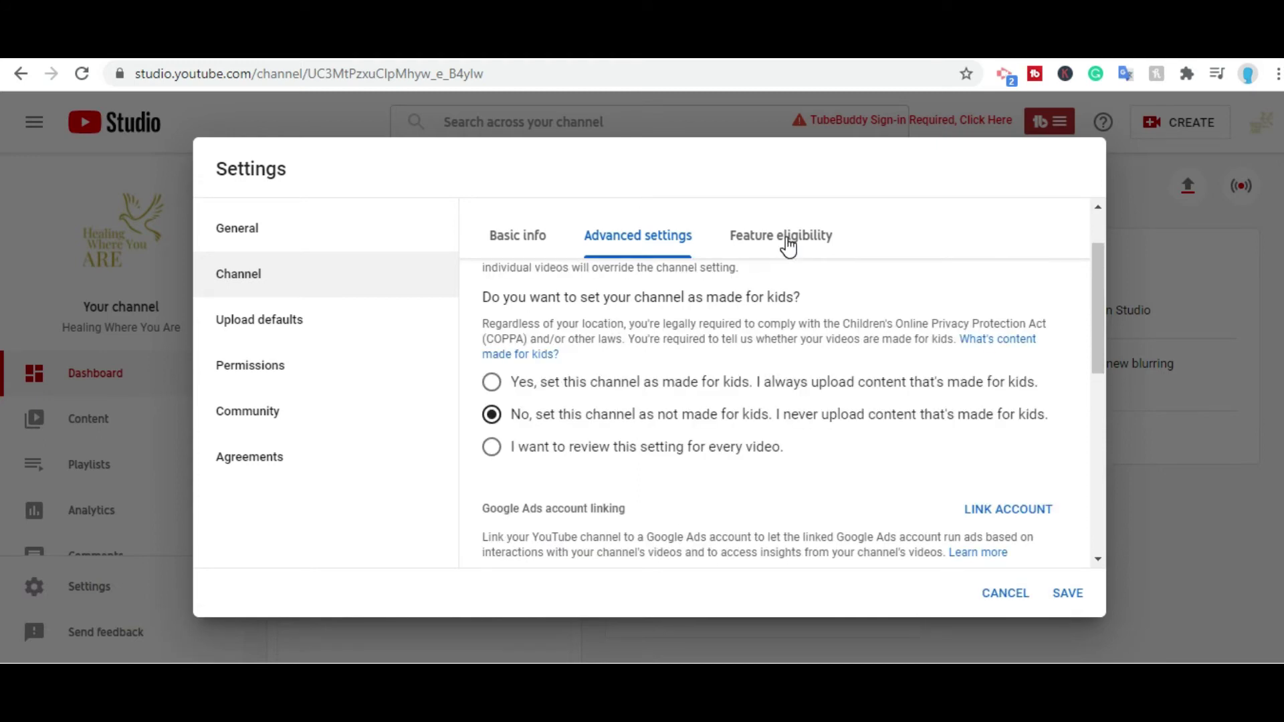
pyautogui.click(783, 241)
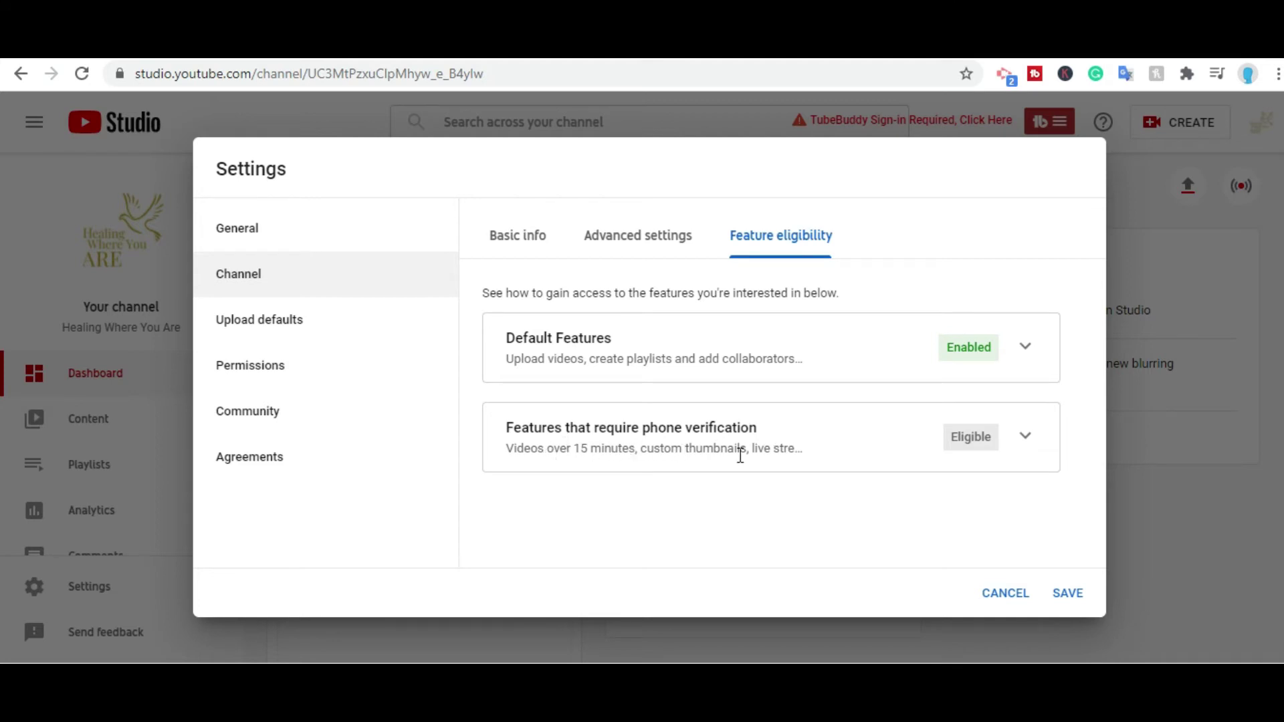
# - Verify the channel's phone number by entering the number and the six-digit code received
pyautogui.click(1022, 436)
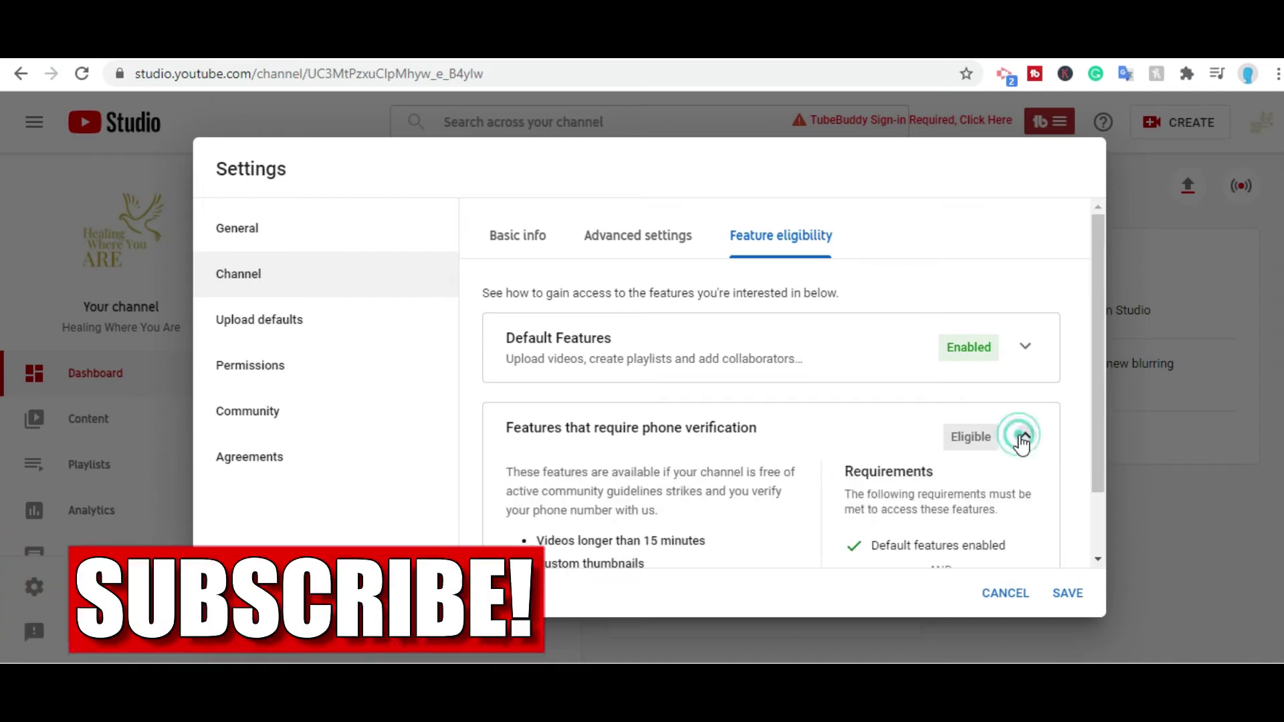
pyautogui.moveTo(1097, 391); pyautogui.dragTo(1100, 499)
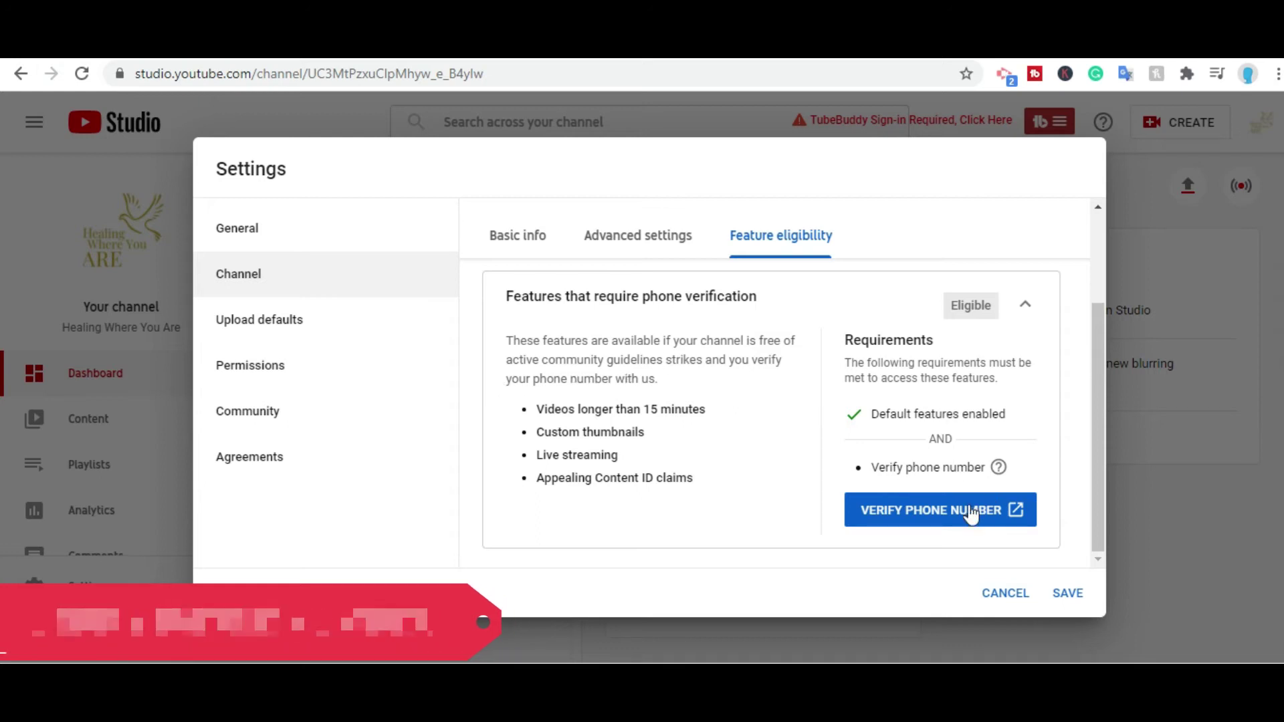
pyautogui.click(950, 512)
pyautogui.click(103, 424)
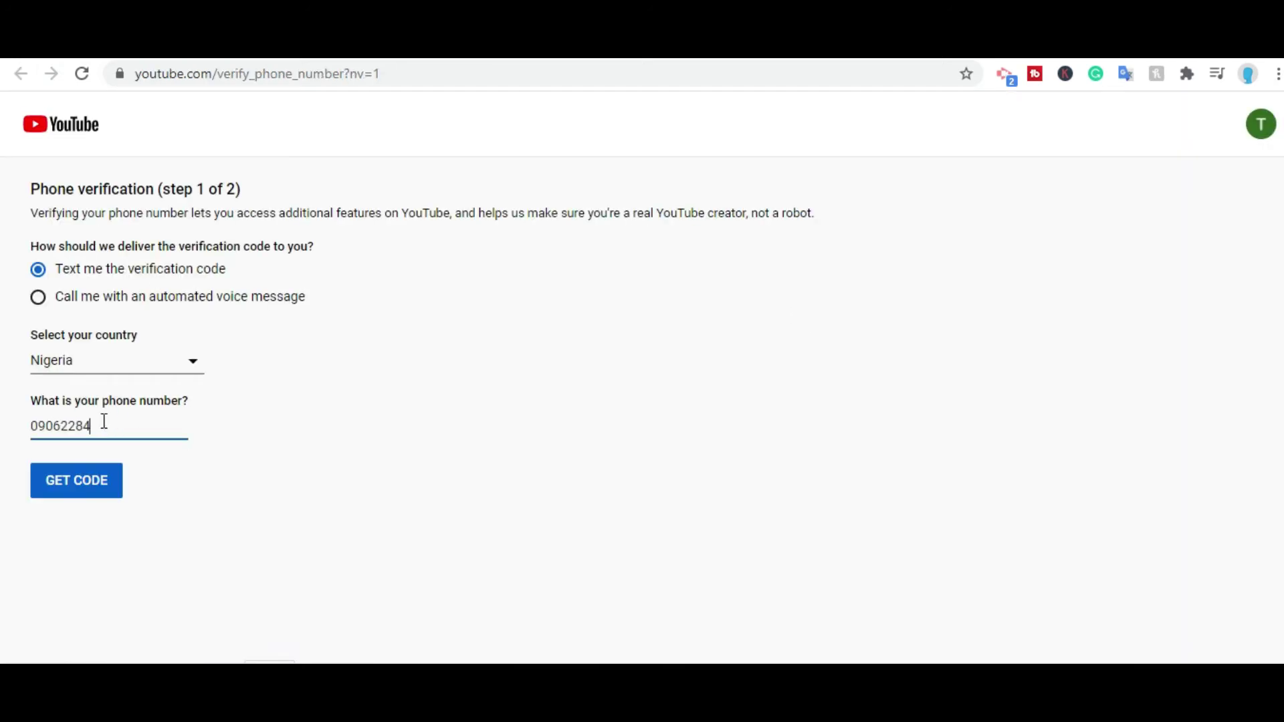
pyautogui.press('Return')
pyautogui.click(165, 291)
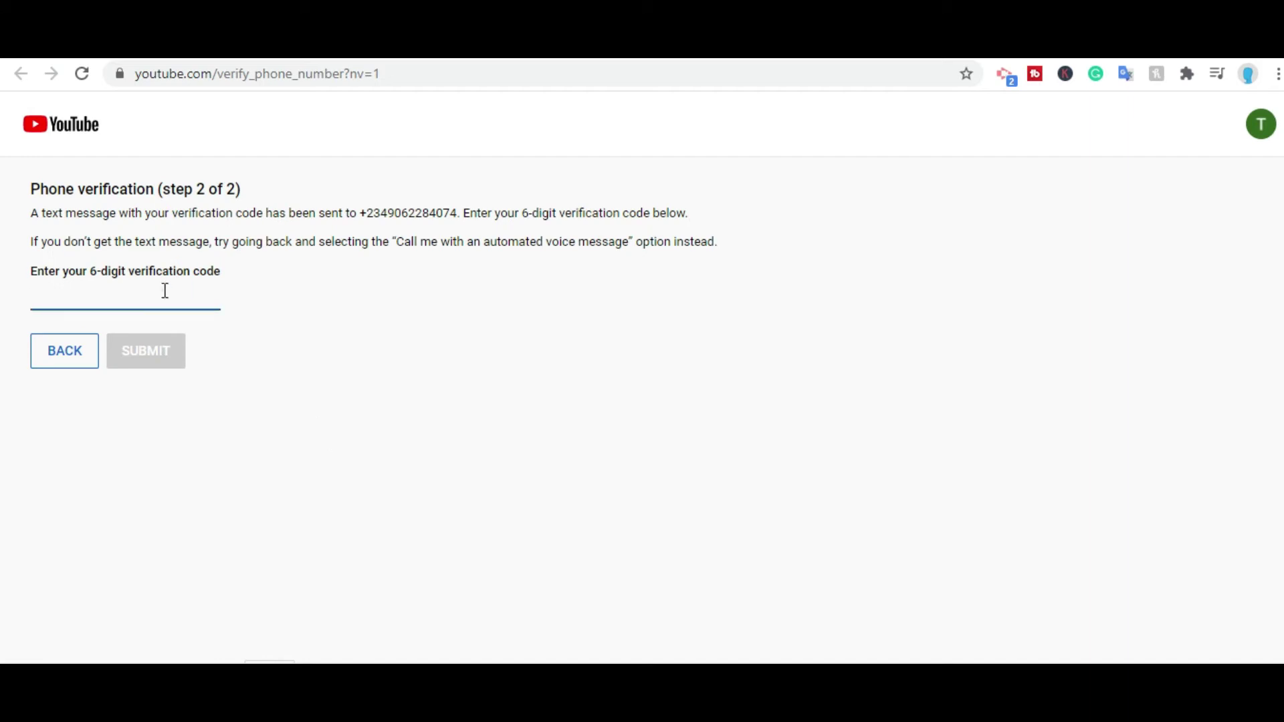
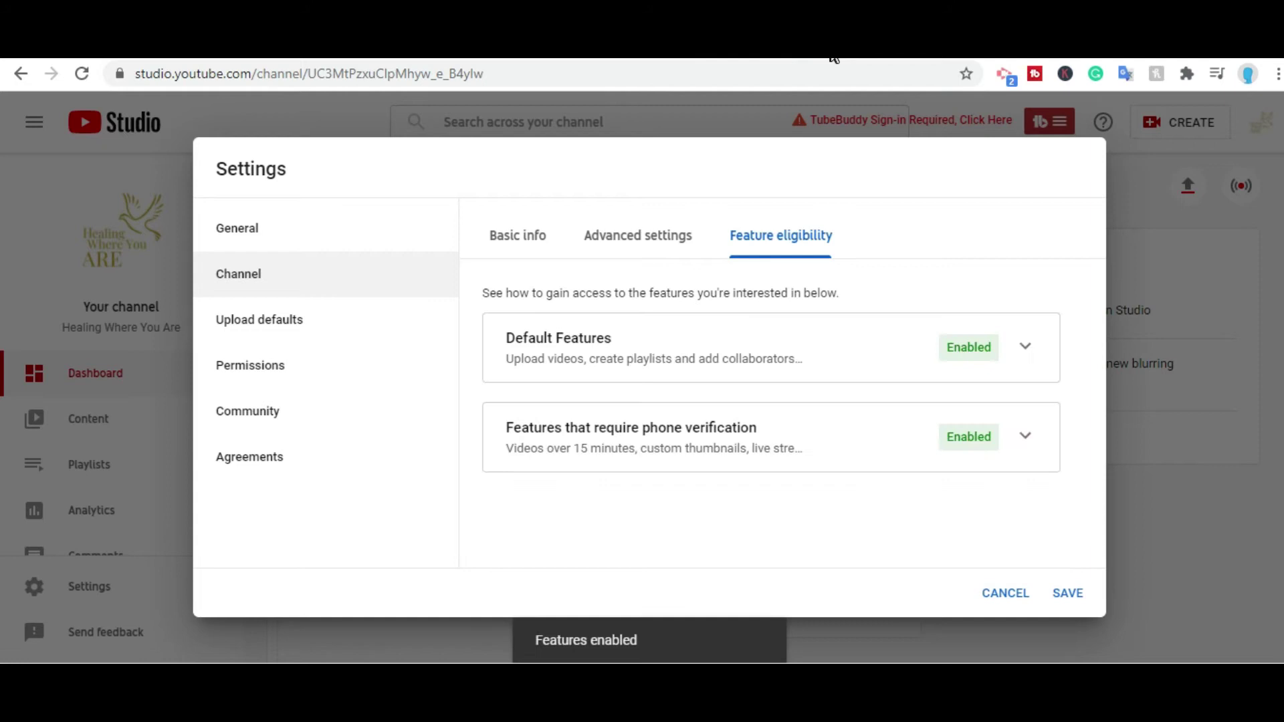
# - Save the channel settings, review Monetization requirements, and go from the Dashboard to Your channel
pyautogui.click(1069, 595)
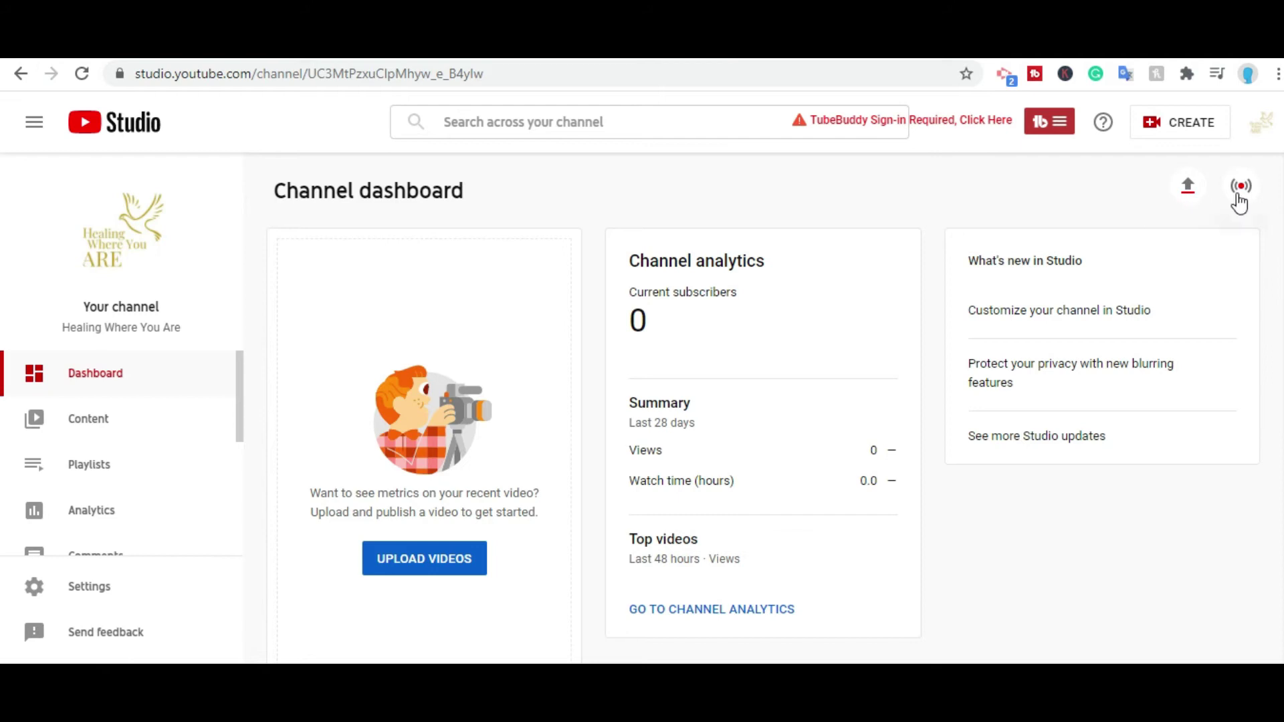
pyautogui.moveTo(239, 414); pyautogui.dragTo(241, 527)
pyautogui.click(109, 446)
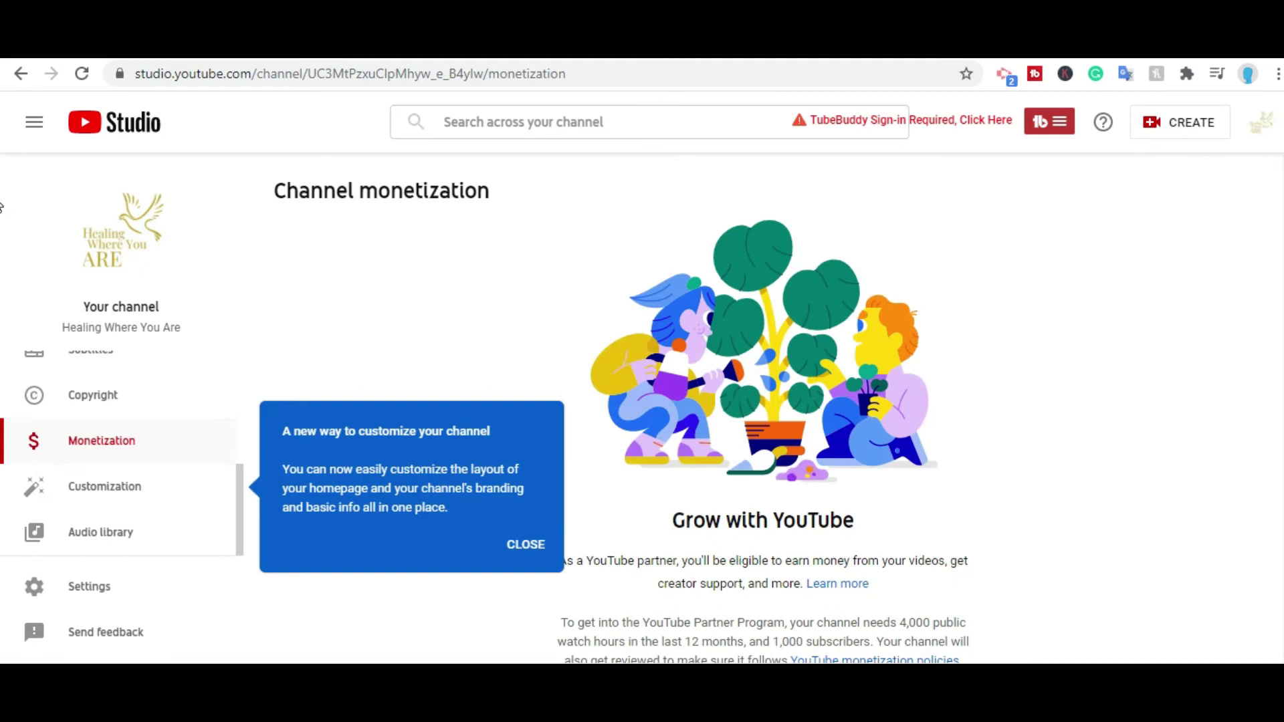
pyautogui.scroll(-3, 762, 401)
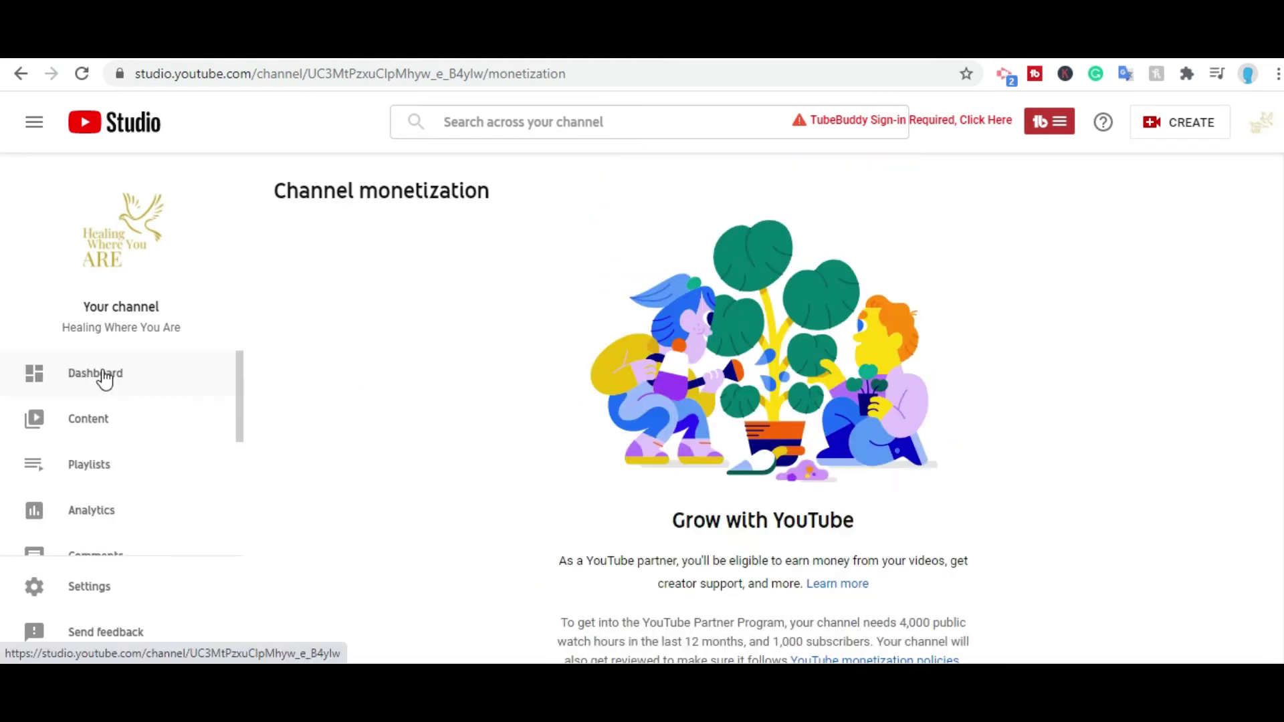
pyautogui.click(102, 373)
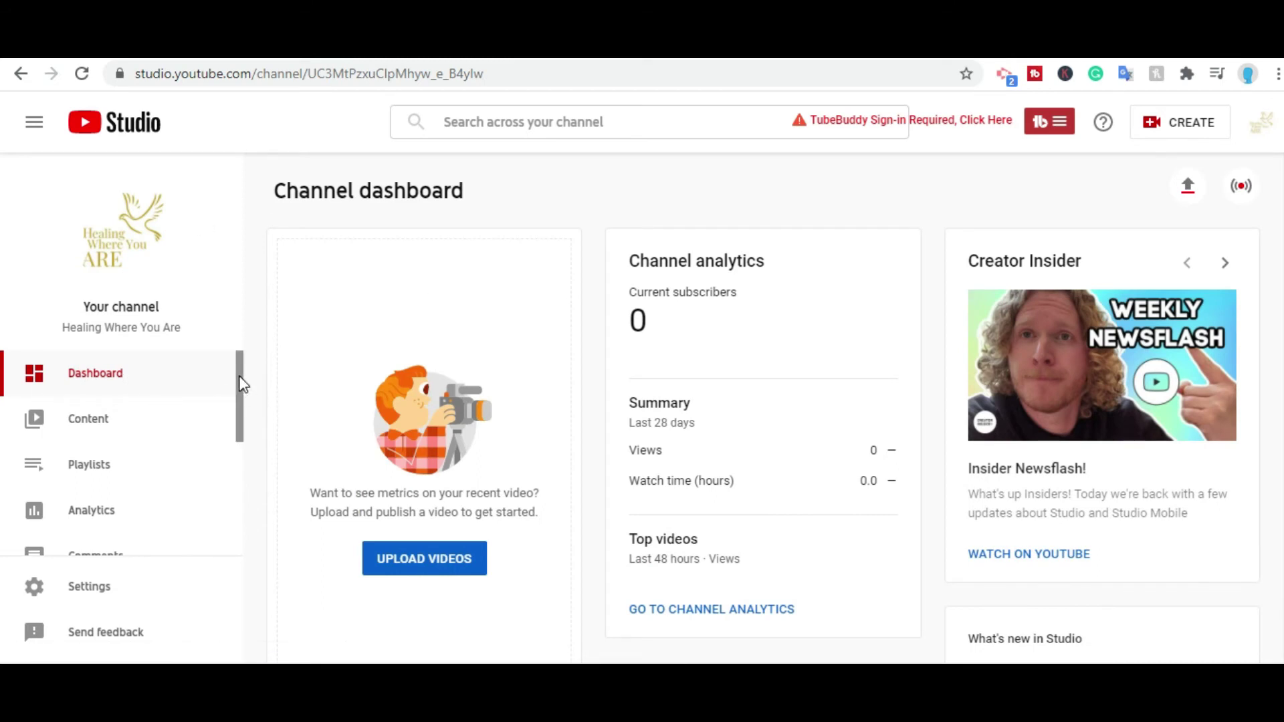
pyautogui.click(1261, 125)
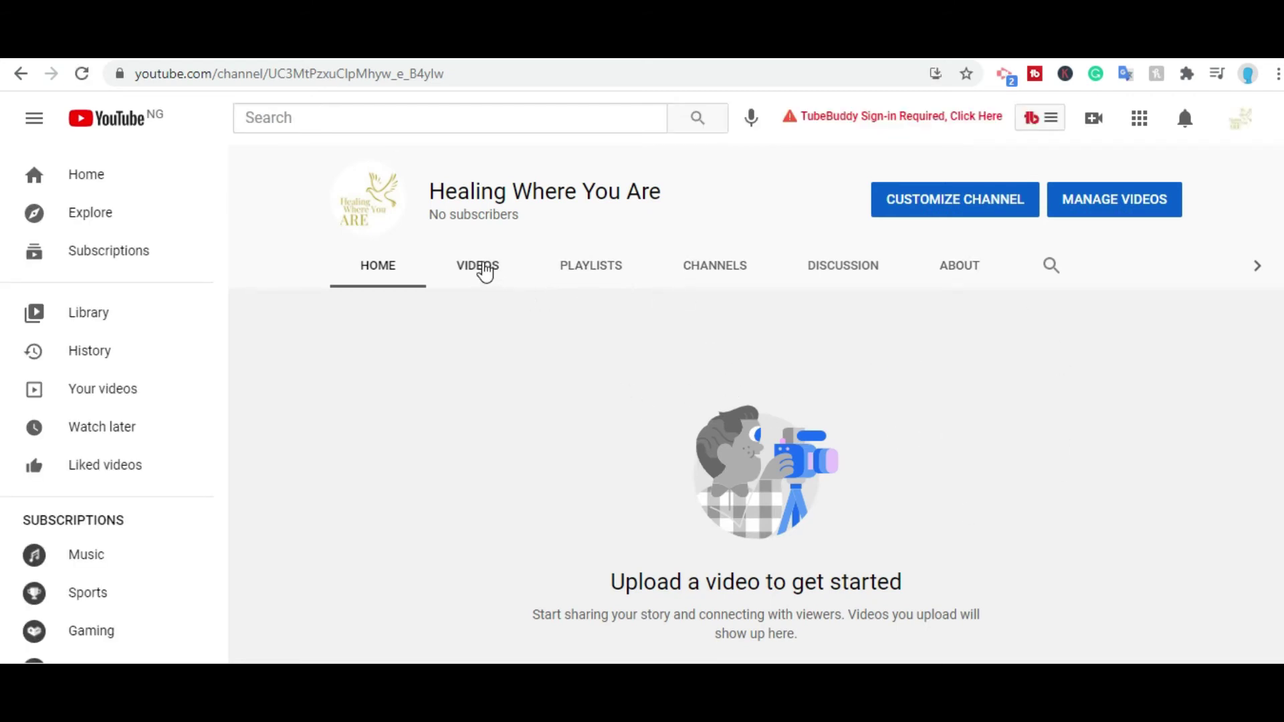
# - Browse the channel's Videos, Playlists, Channels, Discussion and About tabs, then choose to customize it
pyautogui.click(483, 268)
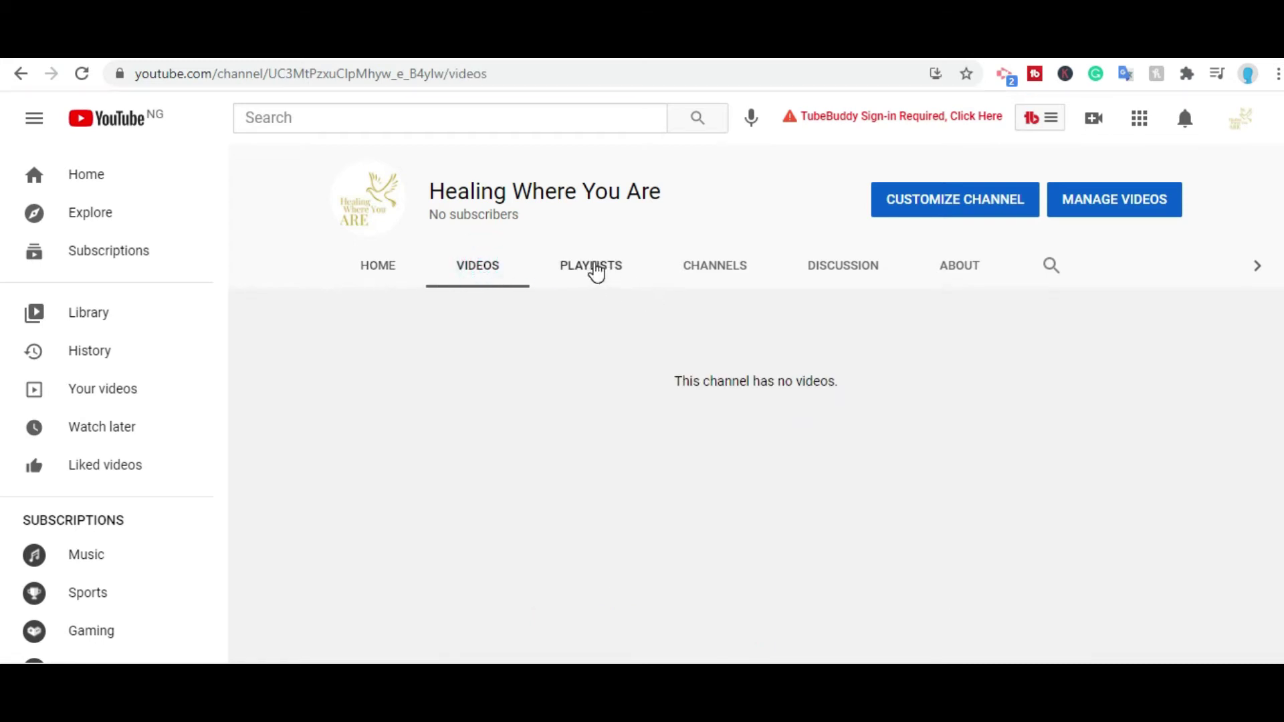
pyautogui.click(595, 271)
pyautogui.click(713, 267)
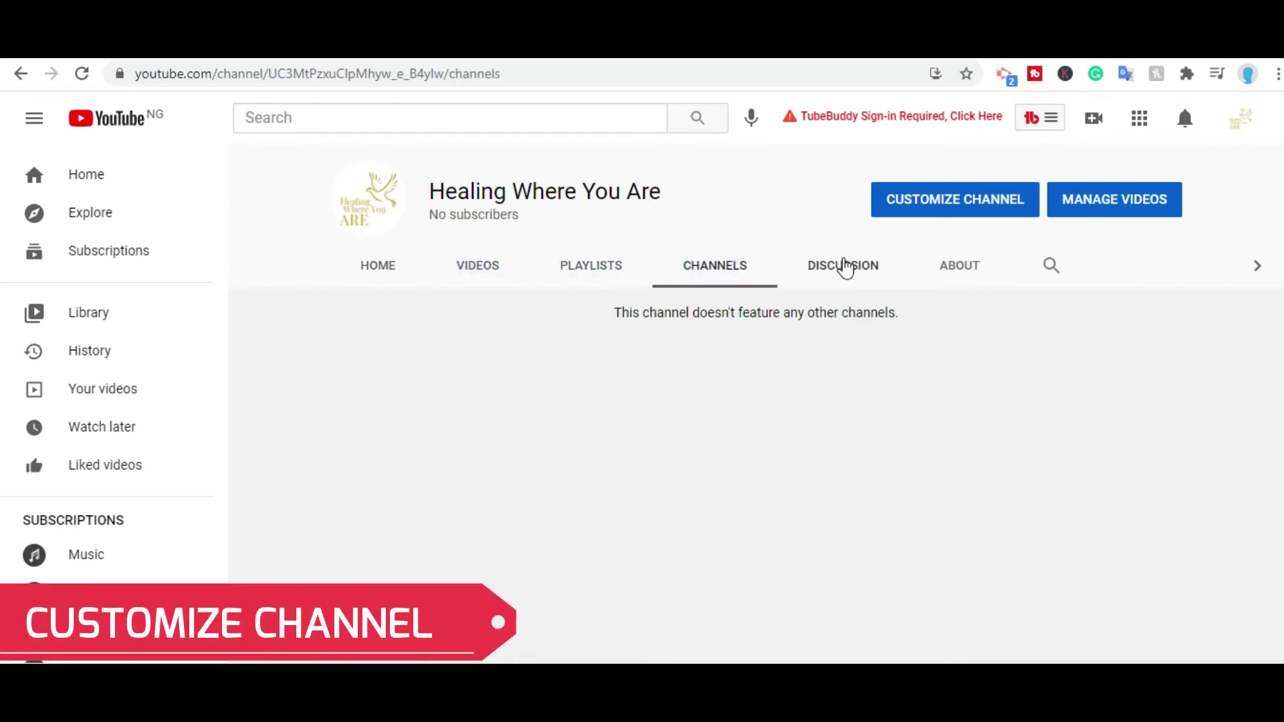
pyautogui.click(851, 266)
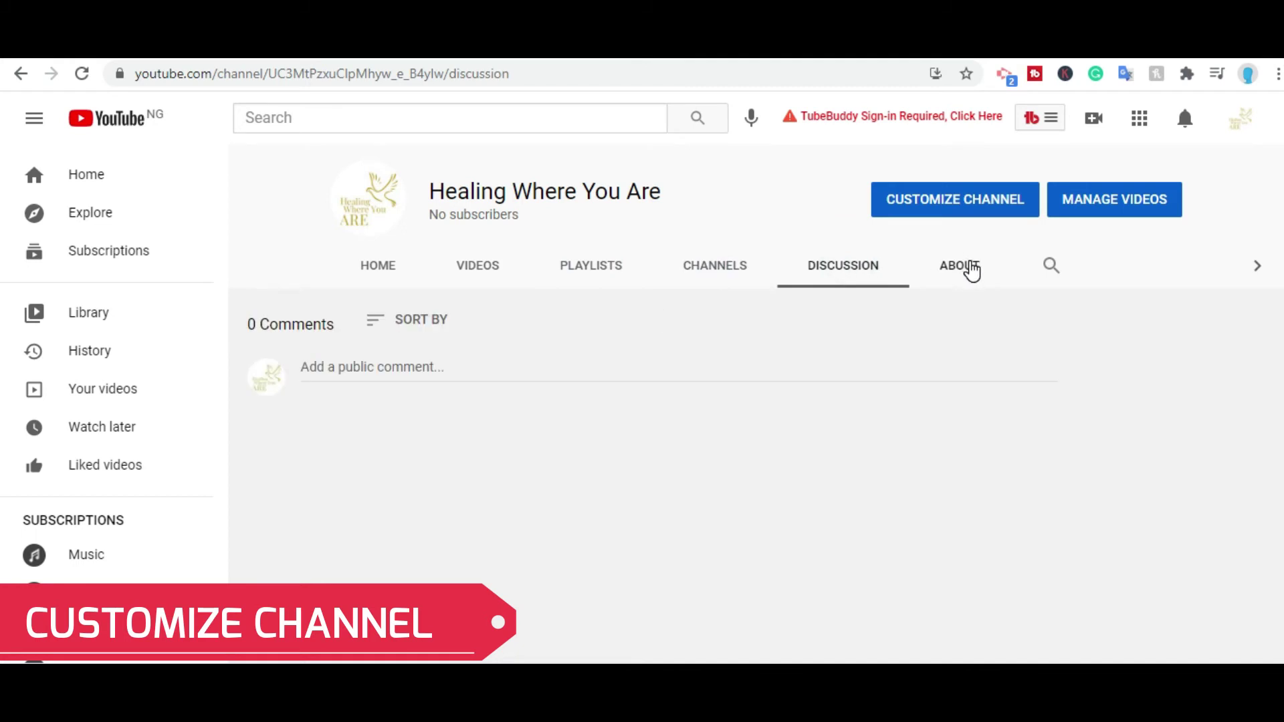
pyautogui.click(970, 269)
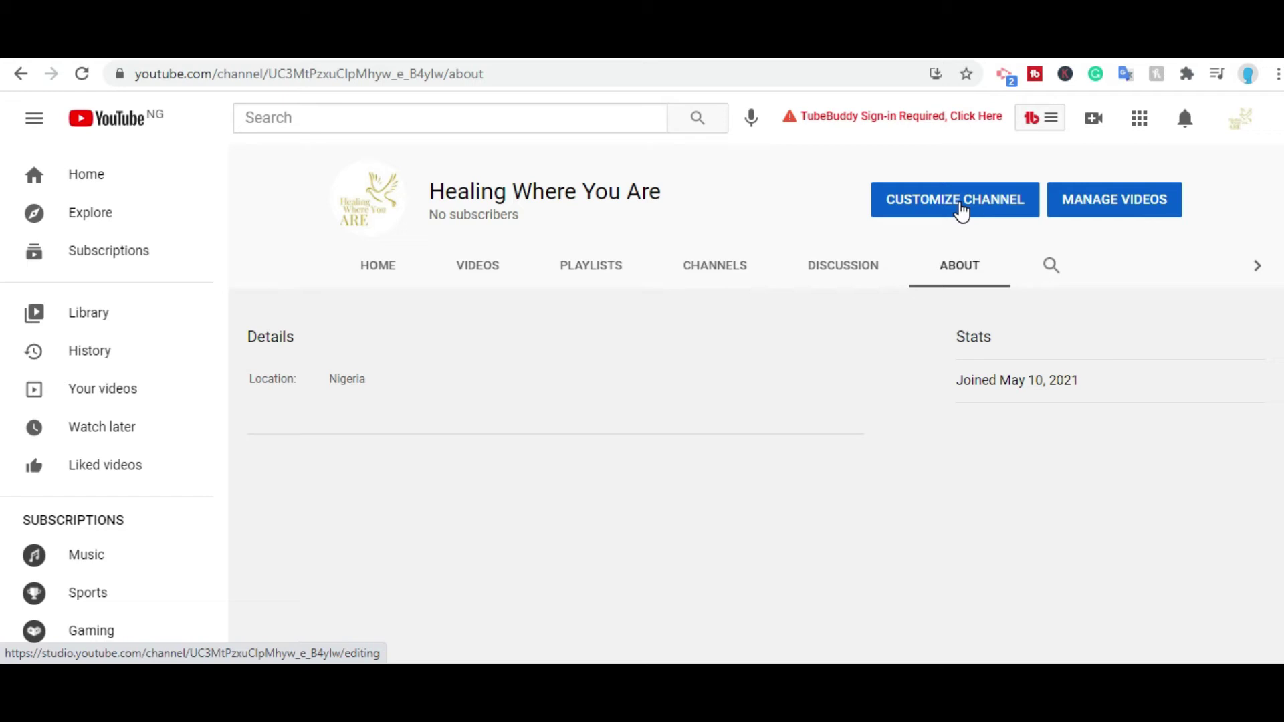
pyautogui.click(961, 212)
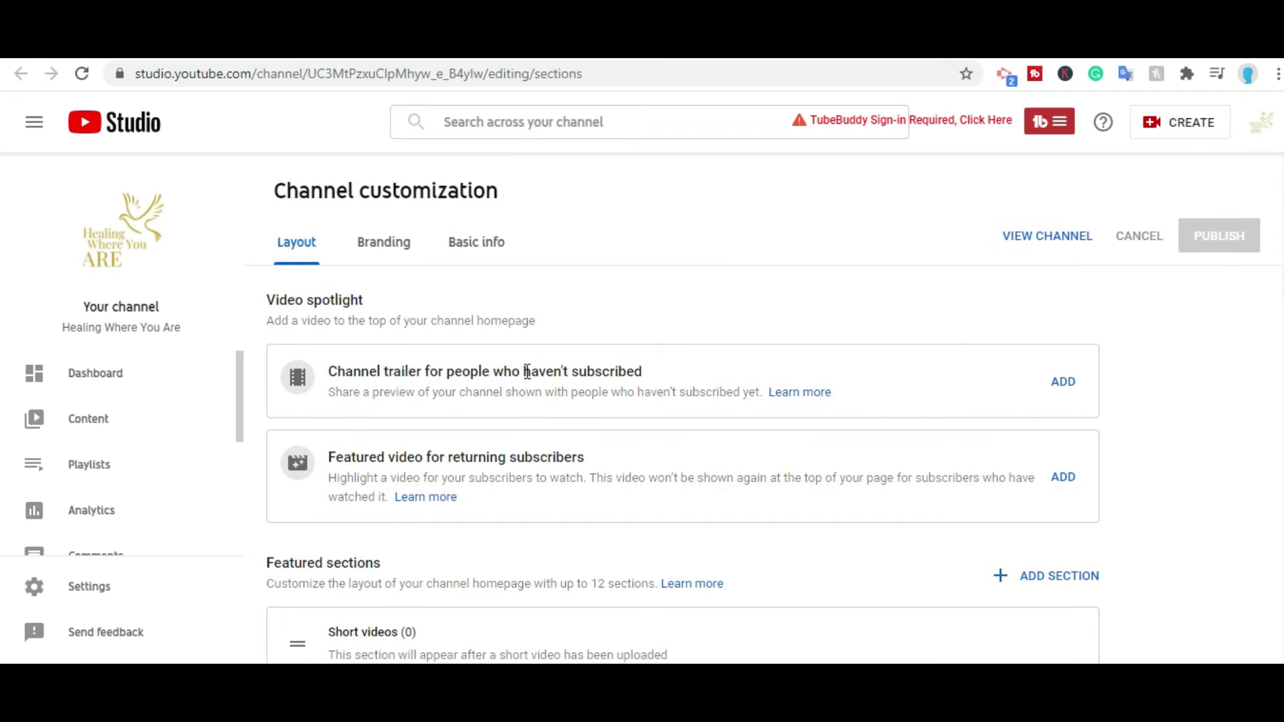
# - Switch channel customization to Branding, showing the dove profile picture and empty banner slot
pyautogui.click(398, 246)
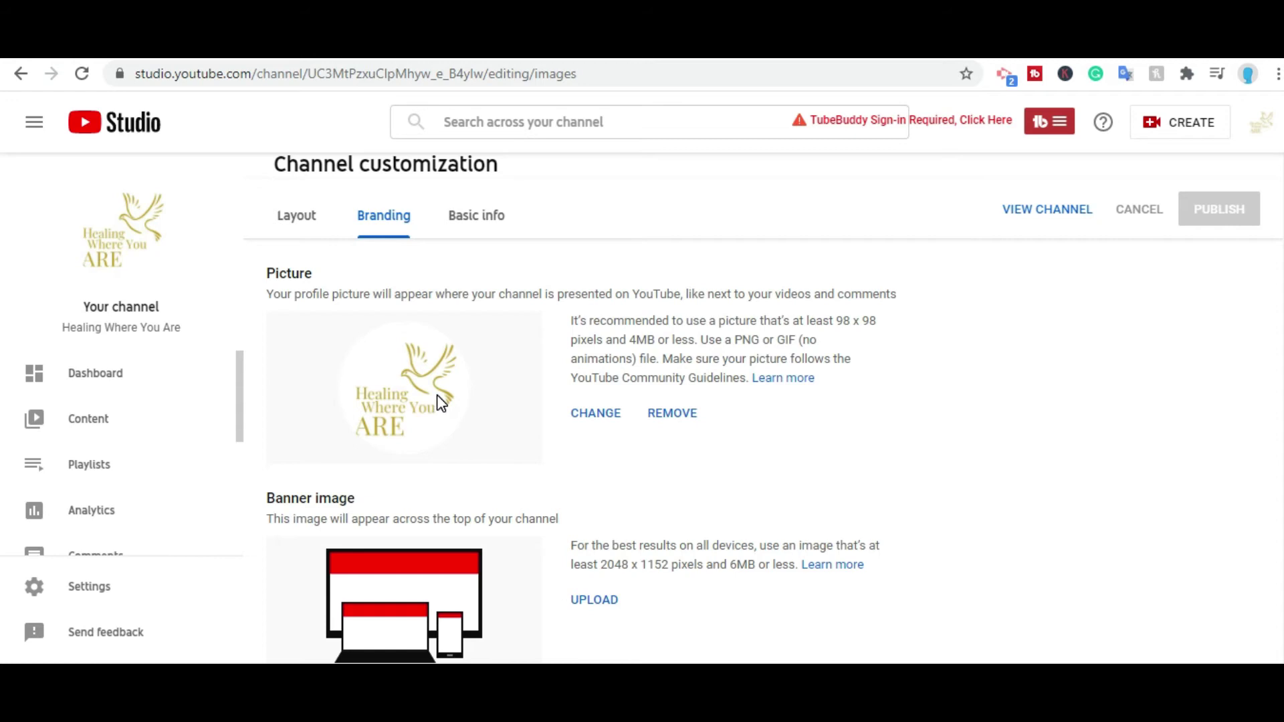
# - Bring up the Basic info section with the channel name and description fields
pyautogui.click(477, 219)
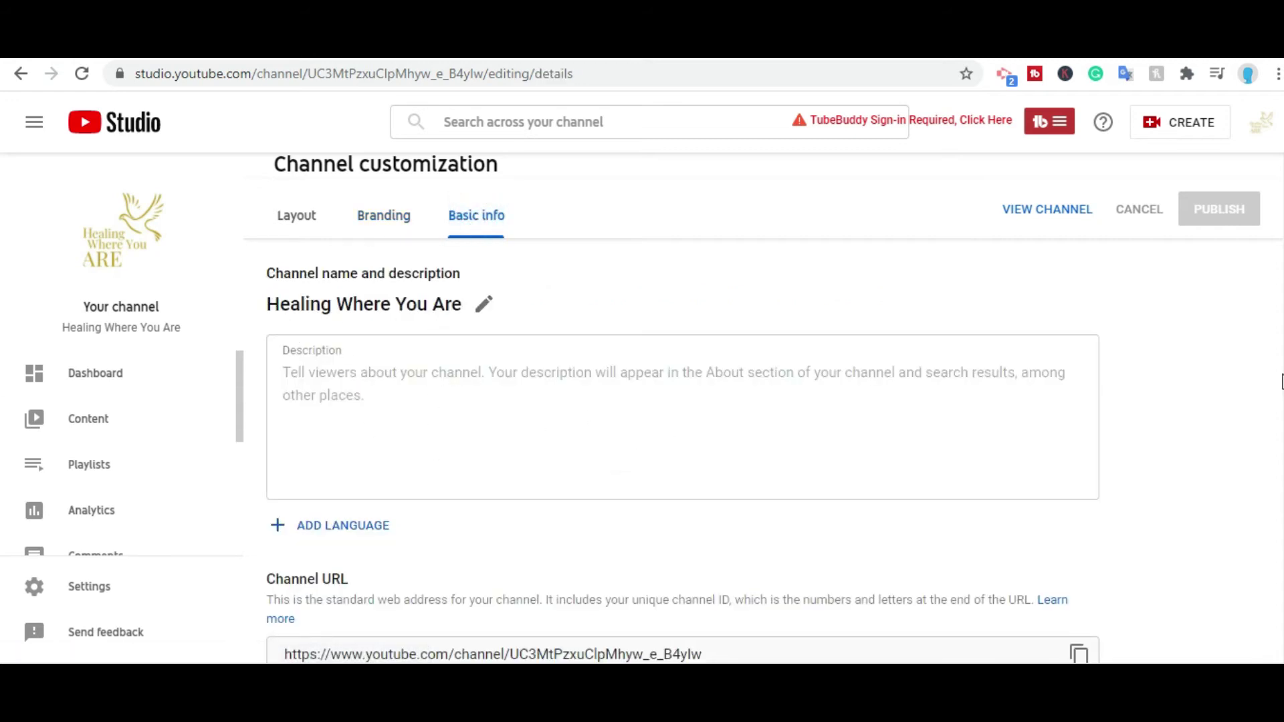
pyautogui.scroll(-2, 669, 401)
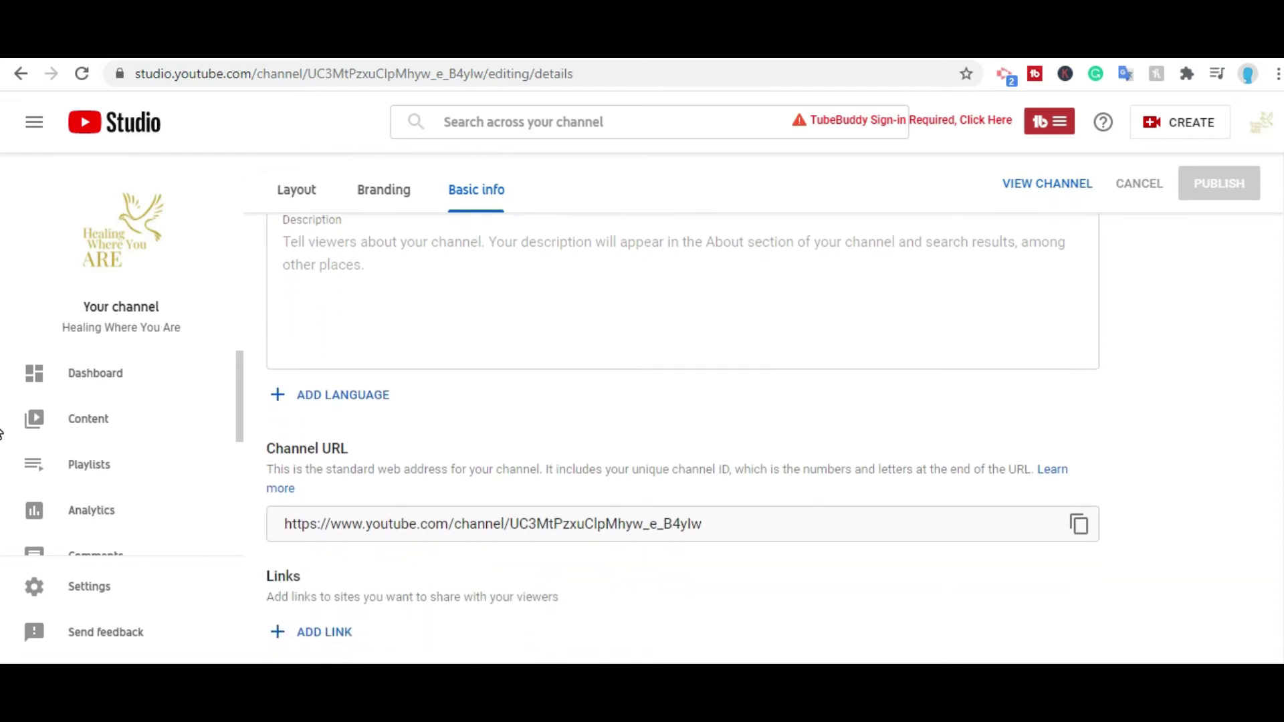
pyautogui.scroll(-1, 1, 431)
pyautogui.scroll(1, 1, 422)
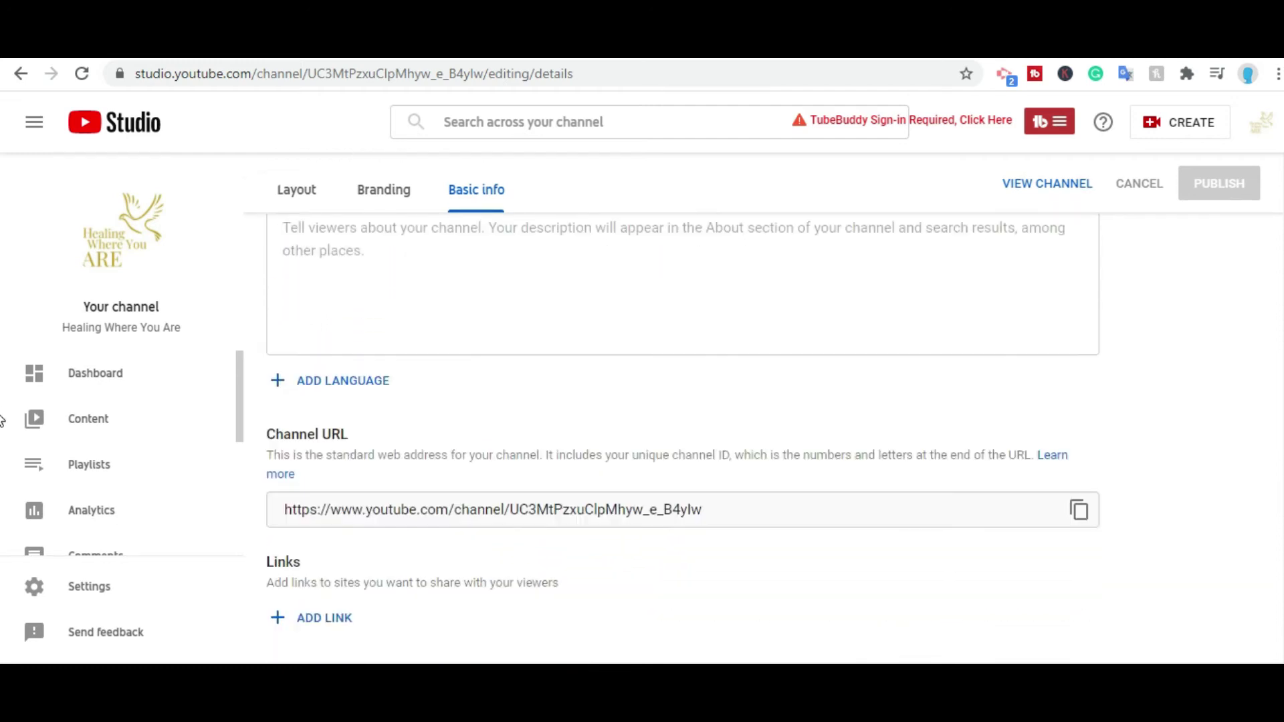
pyautogui.scroll(3, 2, 421)
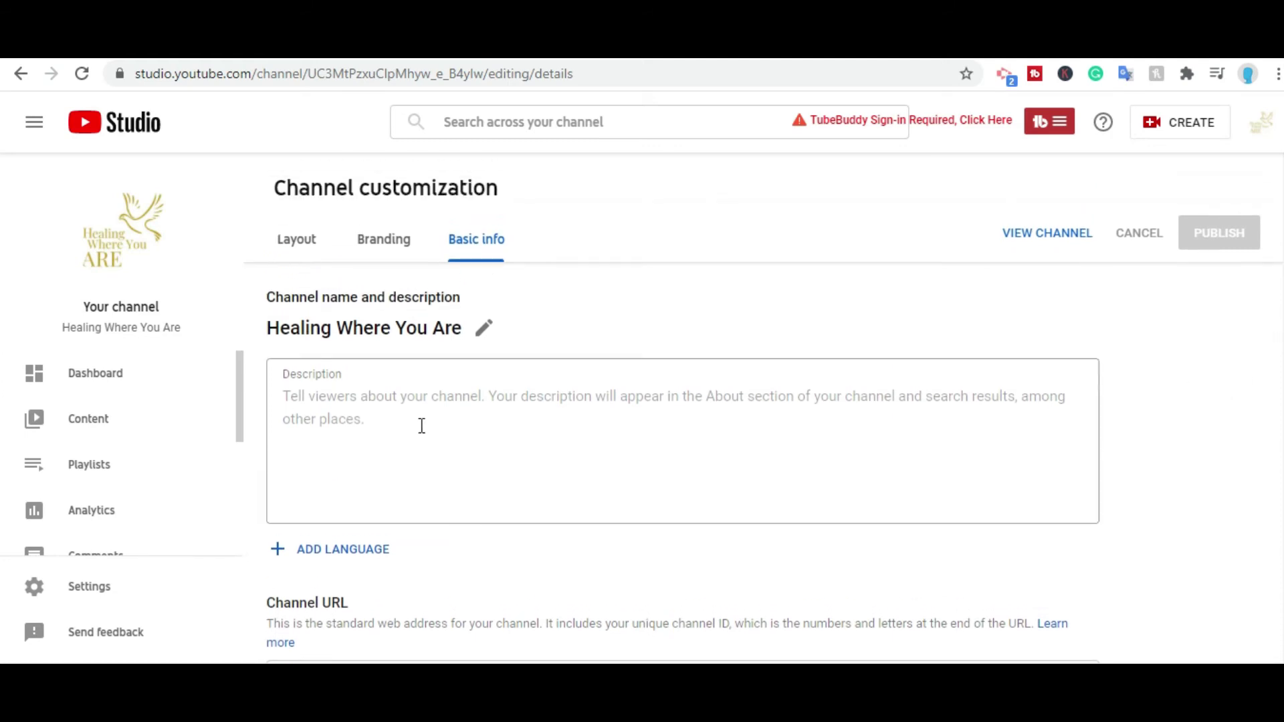
# - Copy the four-paragraph broadcast description from Notepad into the channel Description box
pyautogui.hotkey('alt', 'Tab')
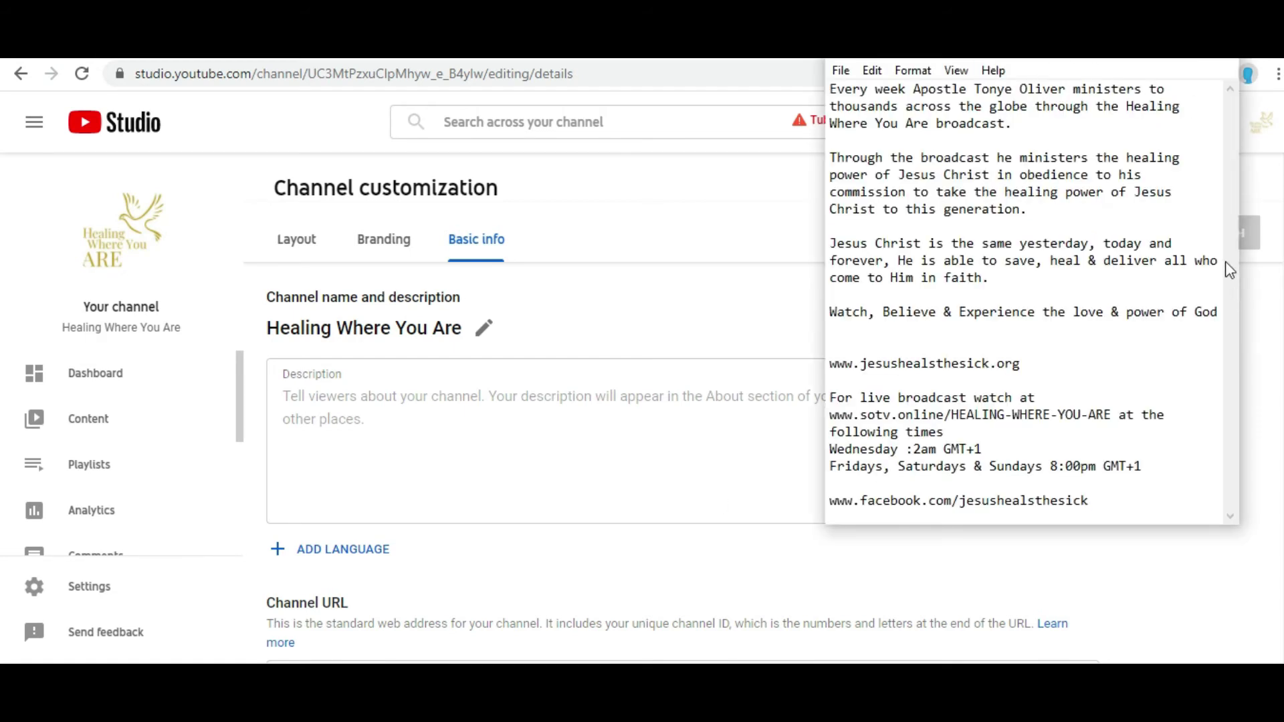
pyautogui.moveTo(834, 87); pyautogui.dragTo(1198, 326)
pyautogui.hotkey('ctrl', 'c')
pyautogui.rightClick(881, 198)
pyautogui.click(763, 260)
pyautogui.click(479, 395)
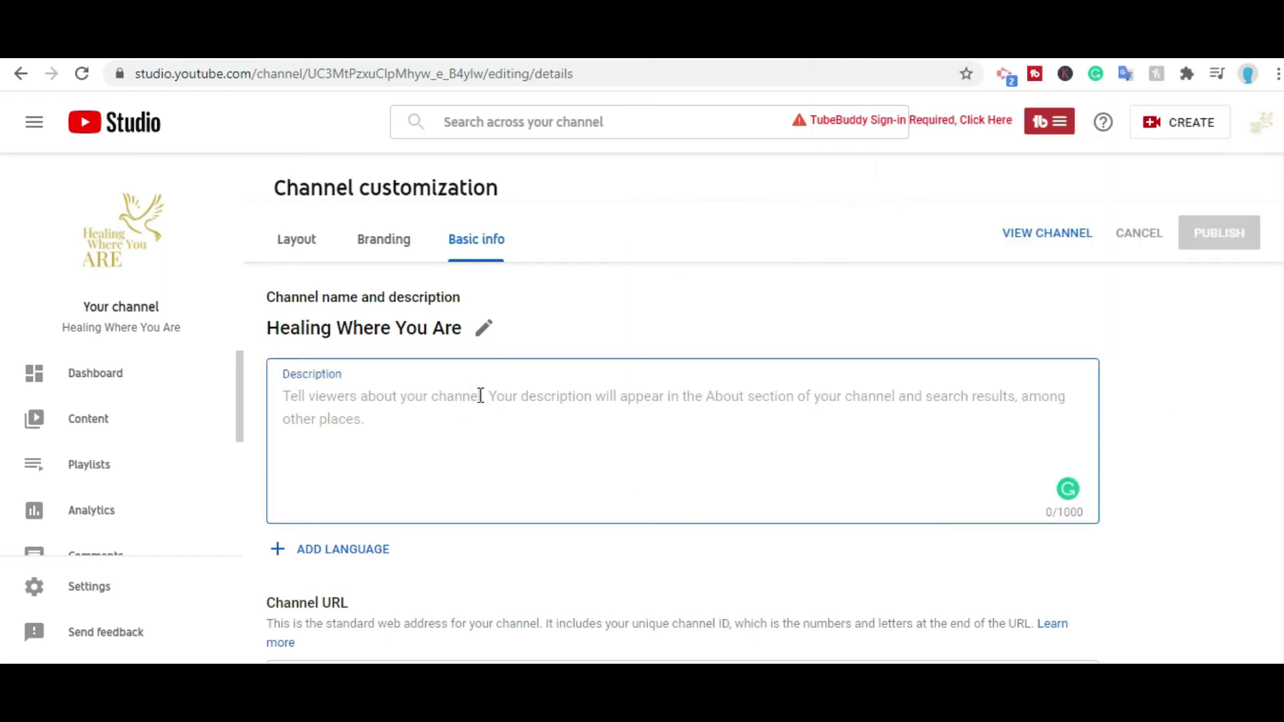
pyautogui.hotkey('ctrl', 'v')
# - Accept Grammarly's suggestion to add a comma after 'broadcast'
pyautogui.scroll(-1, 2, 398)
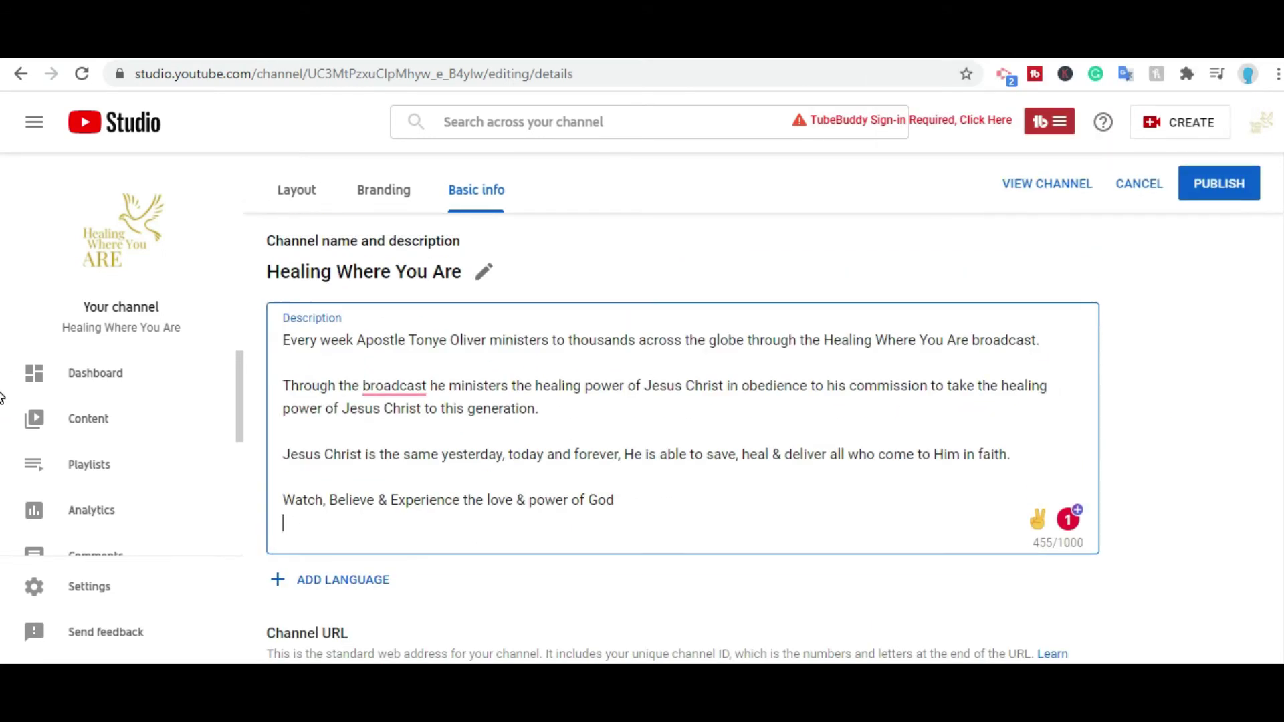
pyautogui.click(402, 386)
pyautogui.click(388, 435)
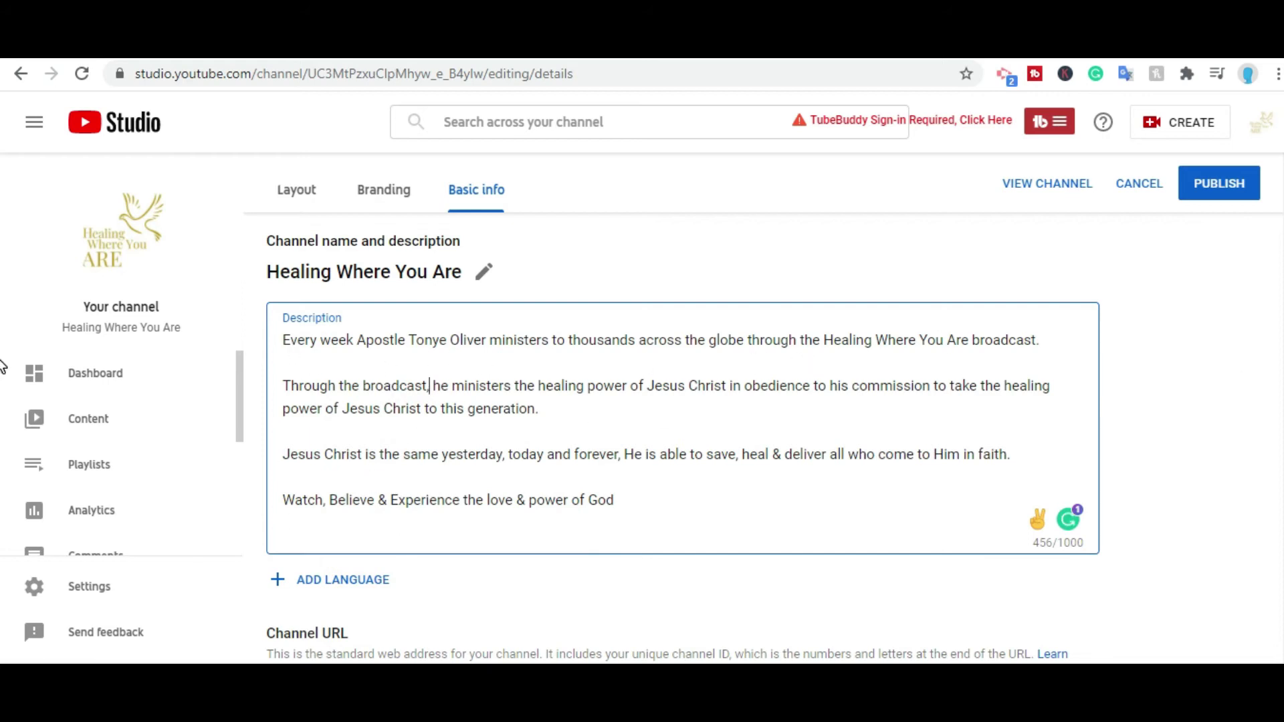
pyautogui.scroll(-5, 2, 367)
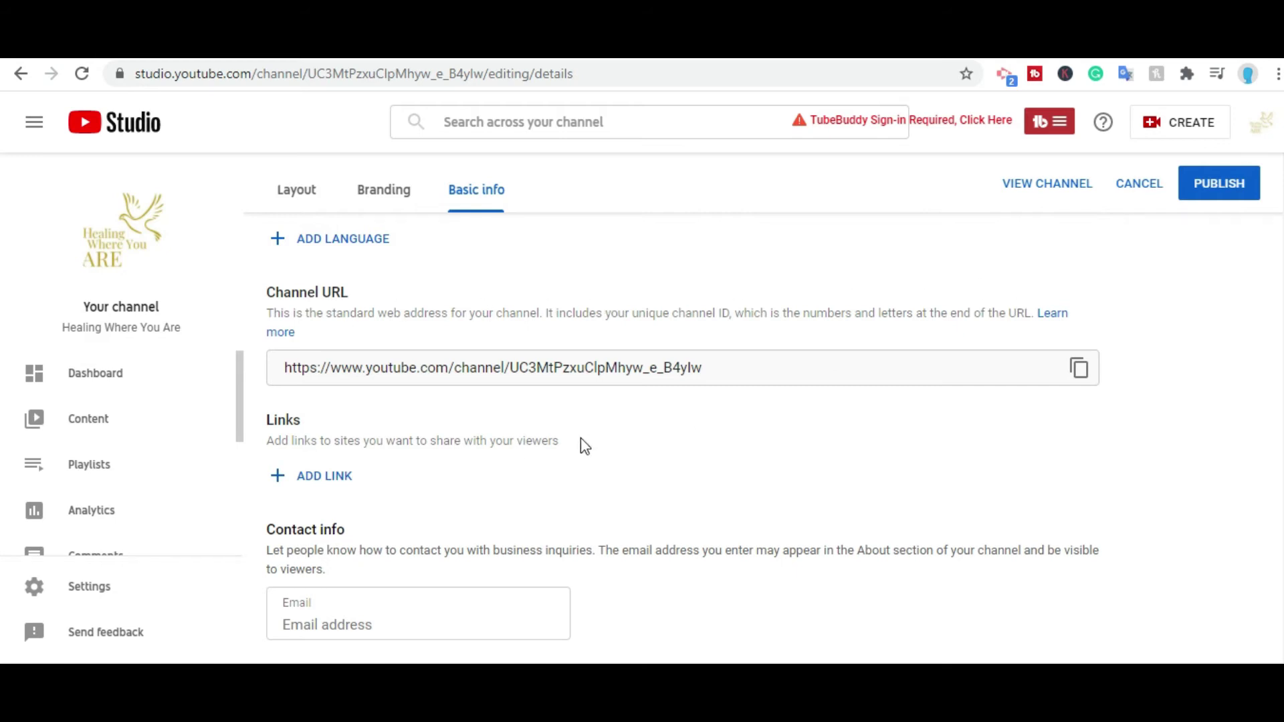
# - Add a new channel link and begin titling it Facebook, briefly viewing the BASIC KNOWLEDGE channel
pyautogui.click(315, 488)
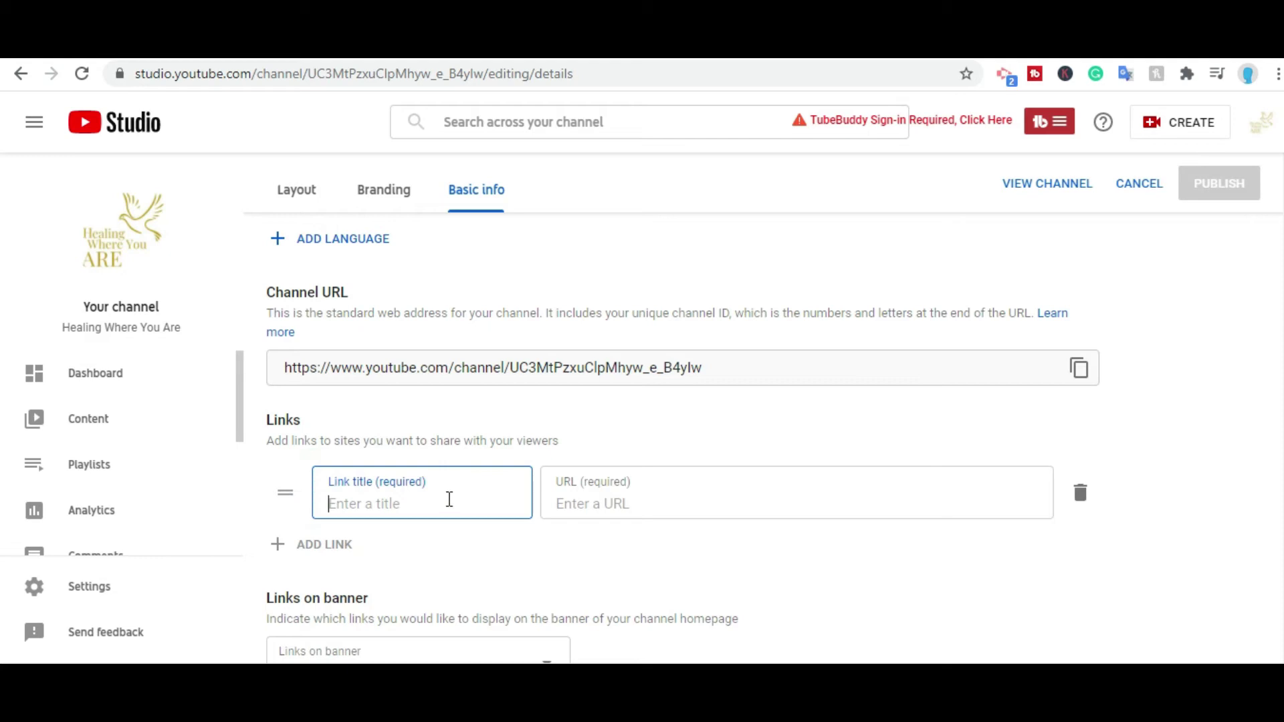
pyautogui.click(449, 500)
pyautogui.write('Fa')
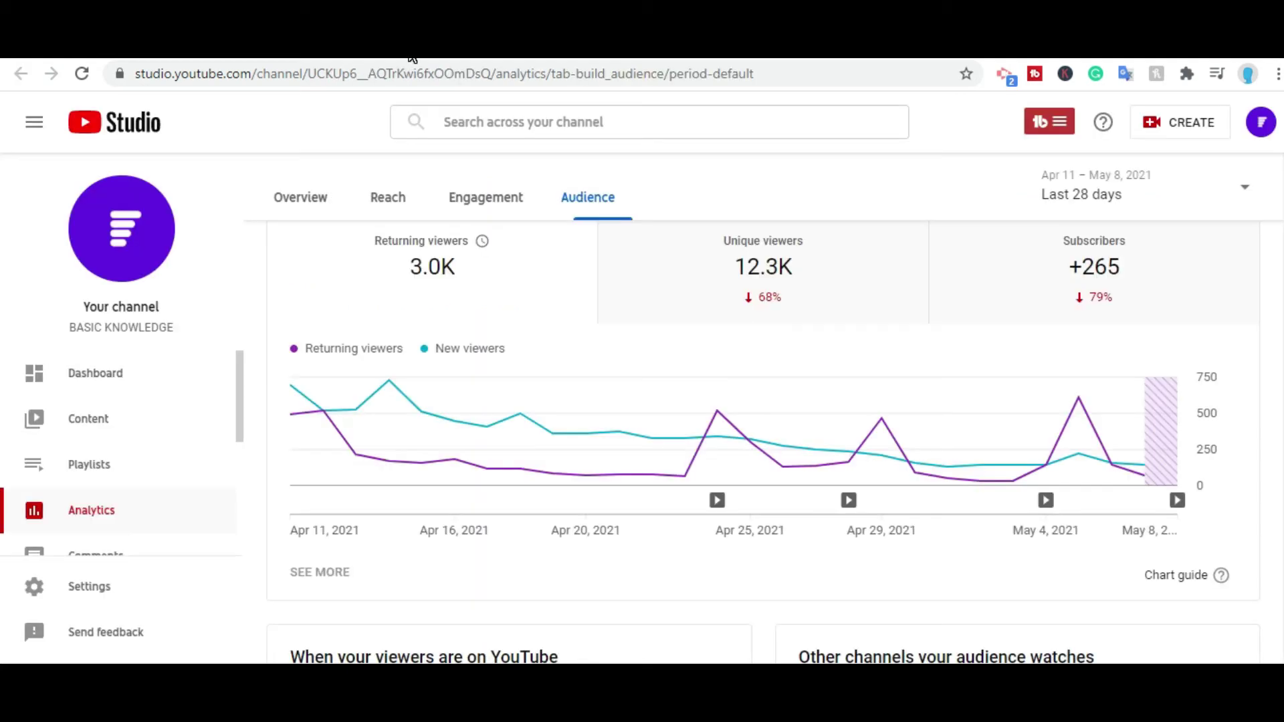
pyautogui.click(1262, 123)
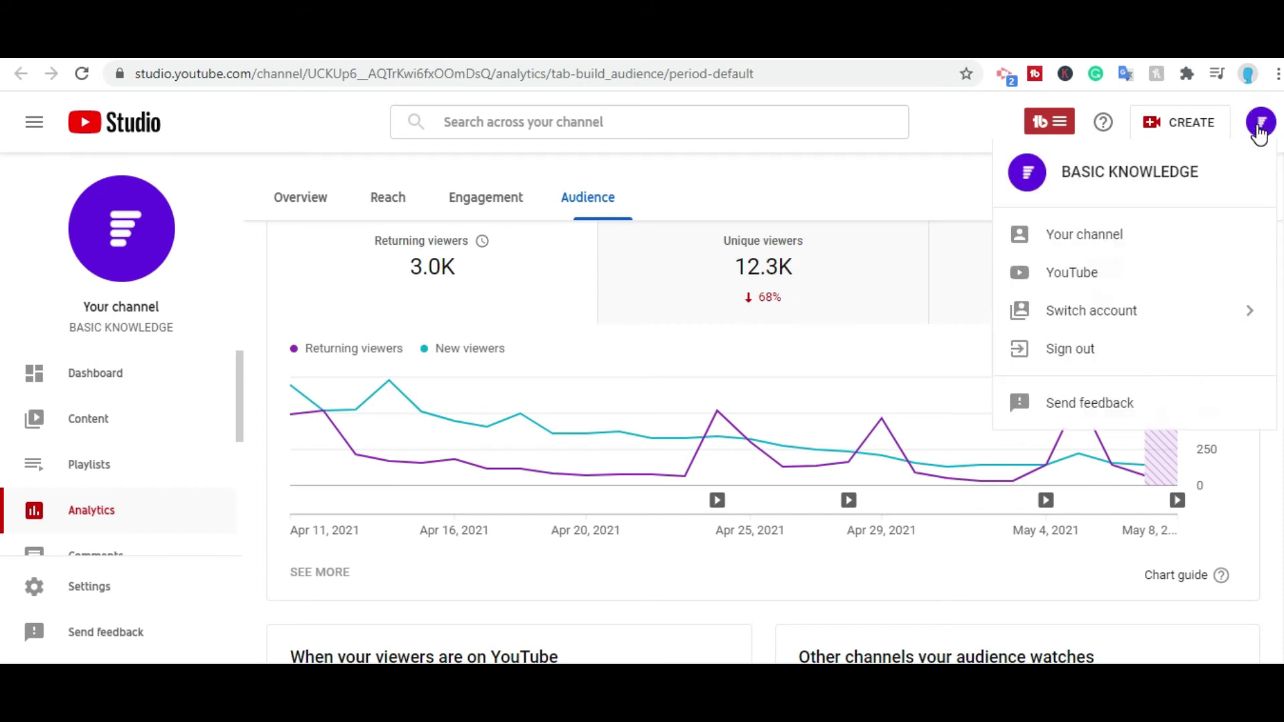
pyautogui.click(1083, 235)
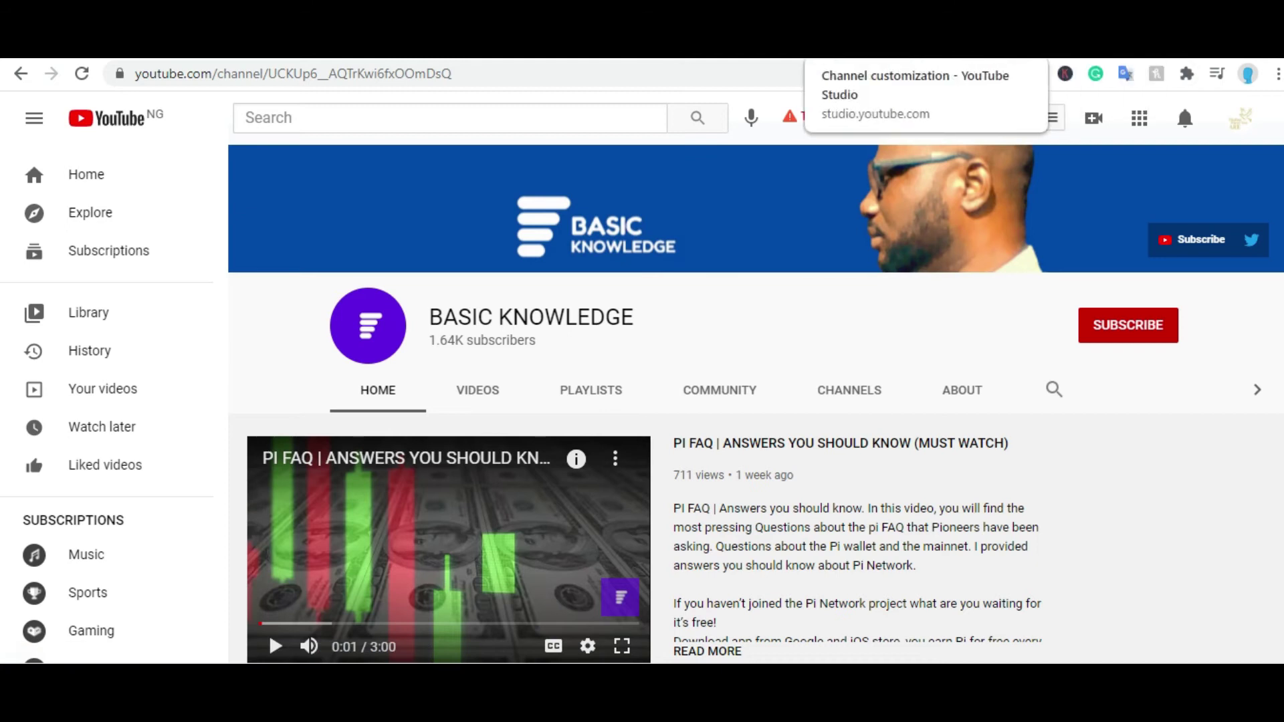
pyautogui.hotkey('ctrl', 'Tab')
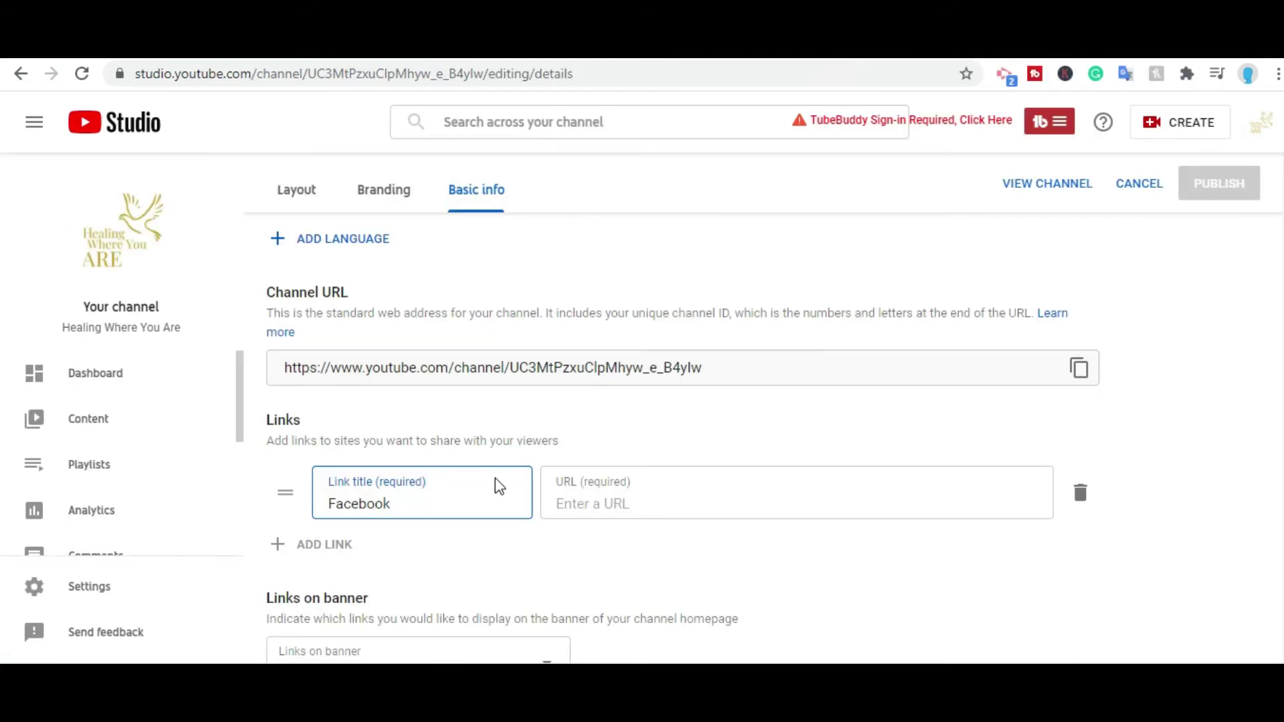
pyautogui.click(606, 500)
pyautogui.click(600, 503)
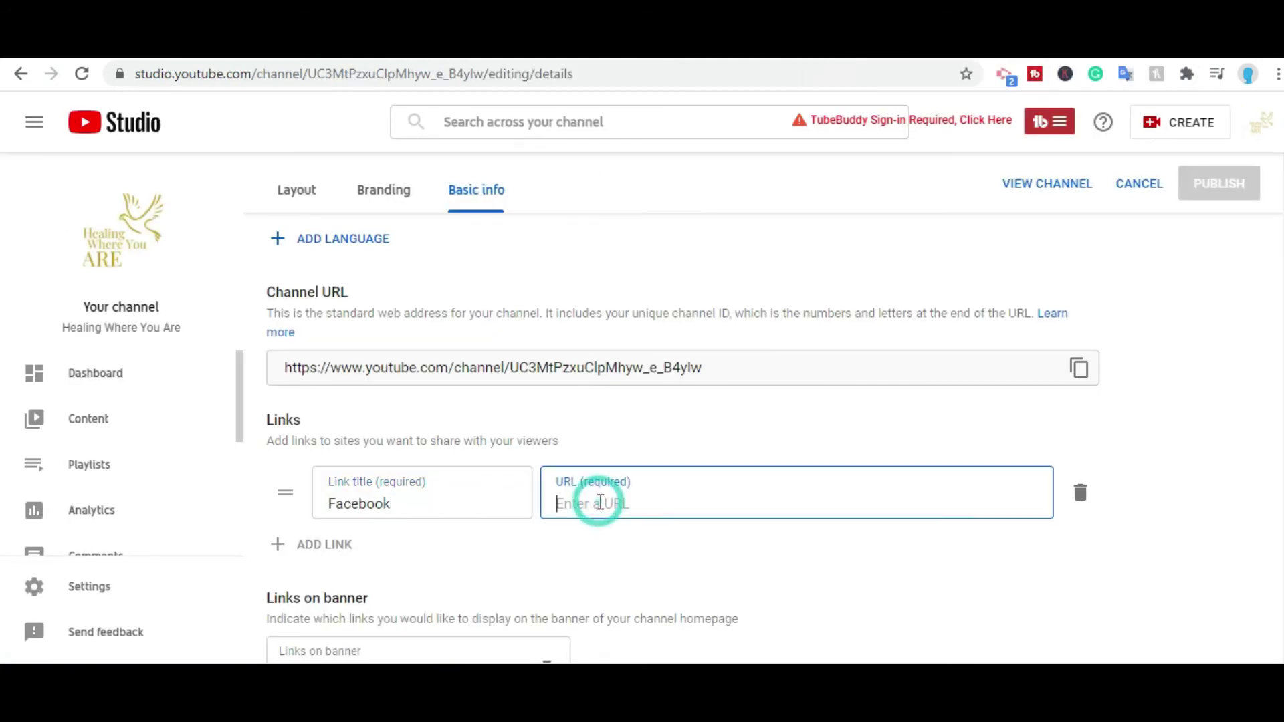
pyautogui.hotkey('alt', 'Tab')
pyautogui.moveTo(1091, 500); pyautogui.dragTo(860, 500)
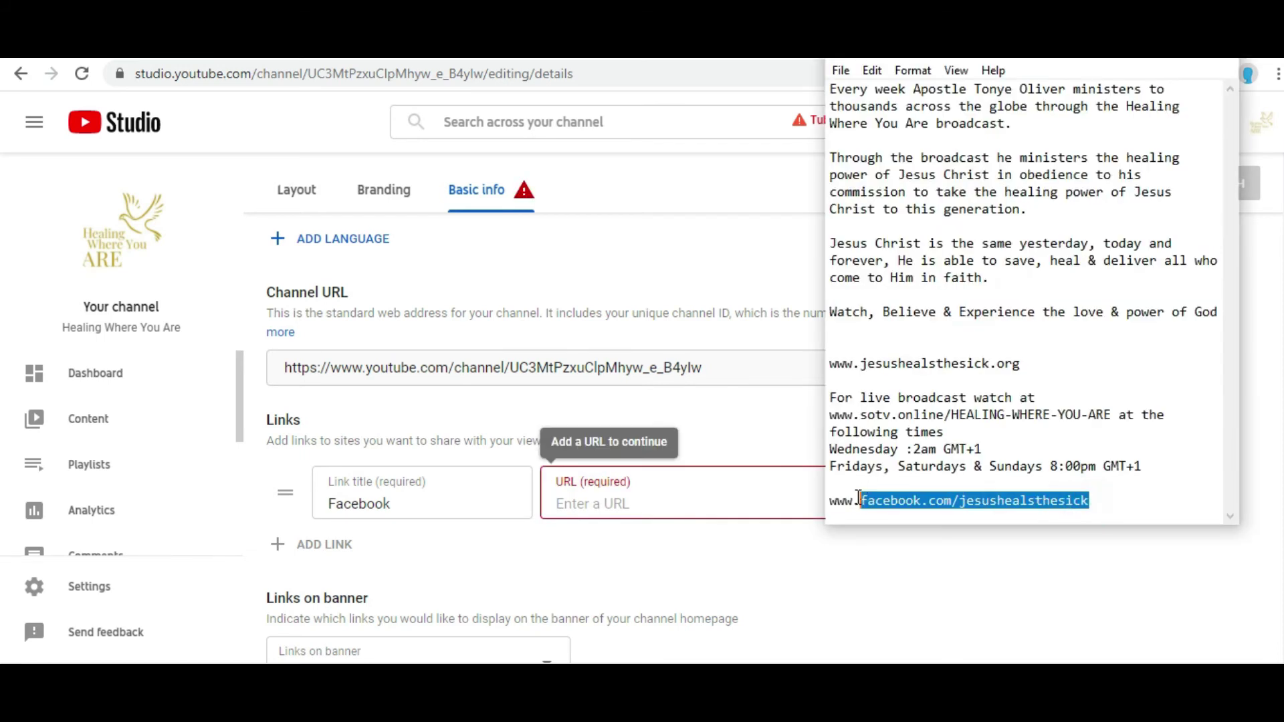
pyautogui.rightClick(851, 503)
pyautogui.click(743, 272)
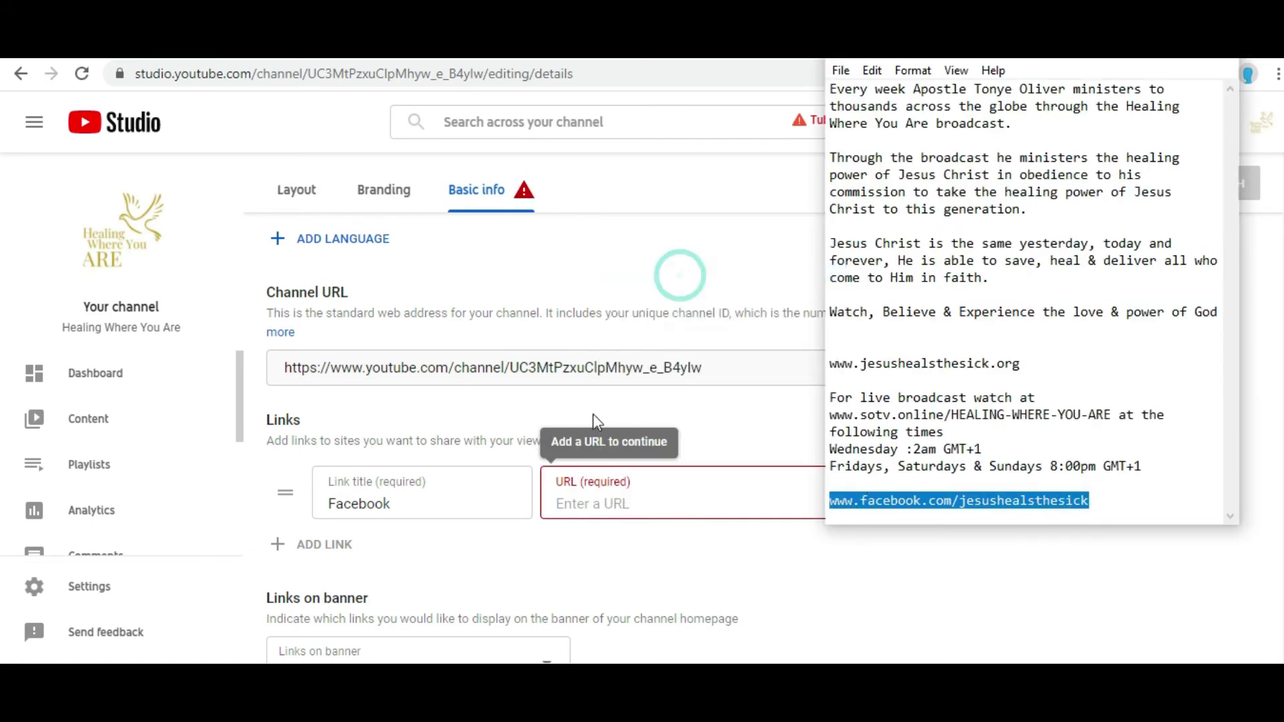
pyautogui.click(593, 504)
pyautogui.hotkey('ctrl', 'v')
pyautogui.click(570, 545)
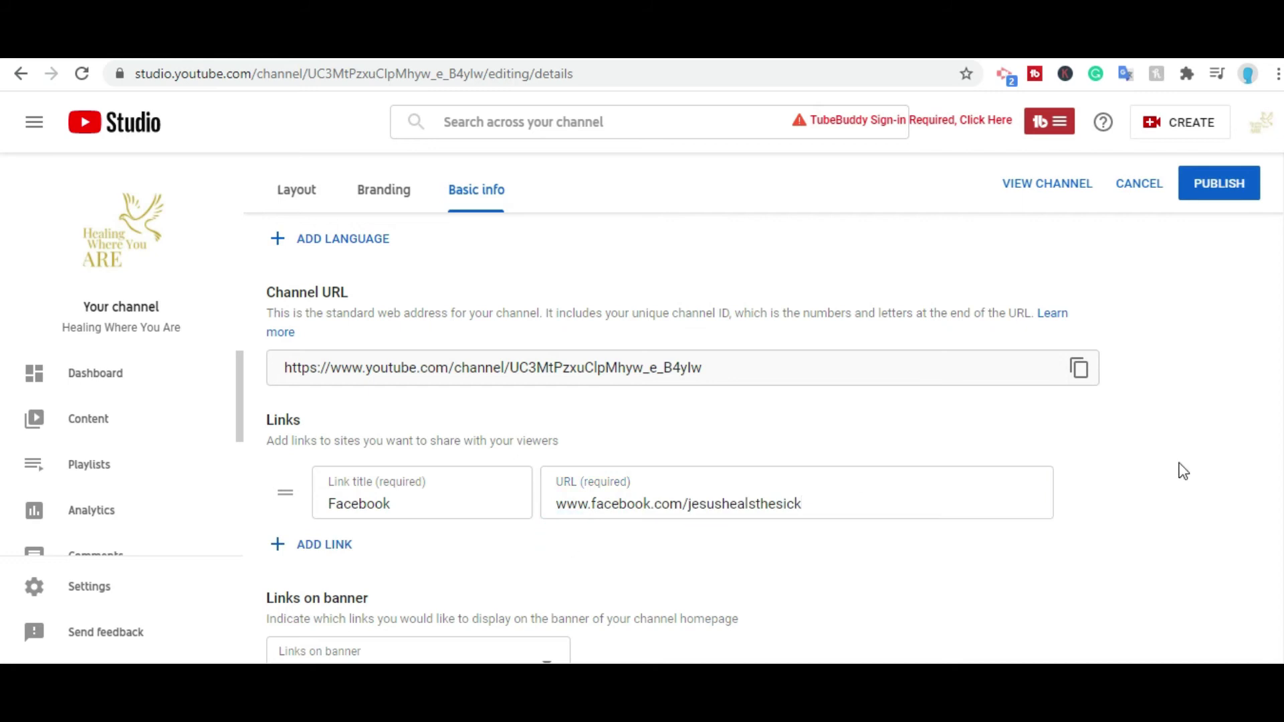
# - Fill in the business contact e-mail address field
pyautogui.scroll(-3, 1178, 468)
pyautogui.click(444, 619)
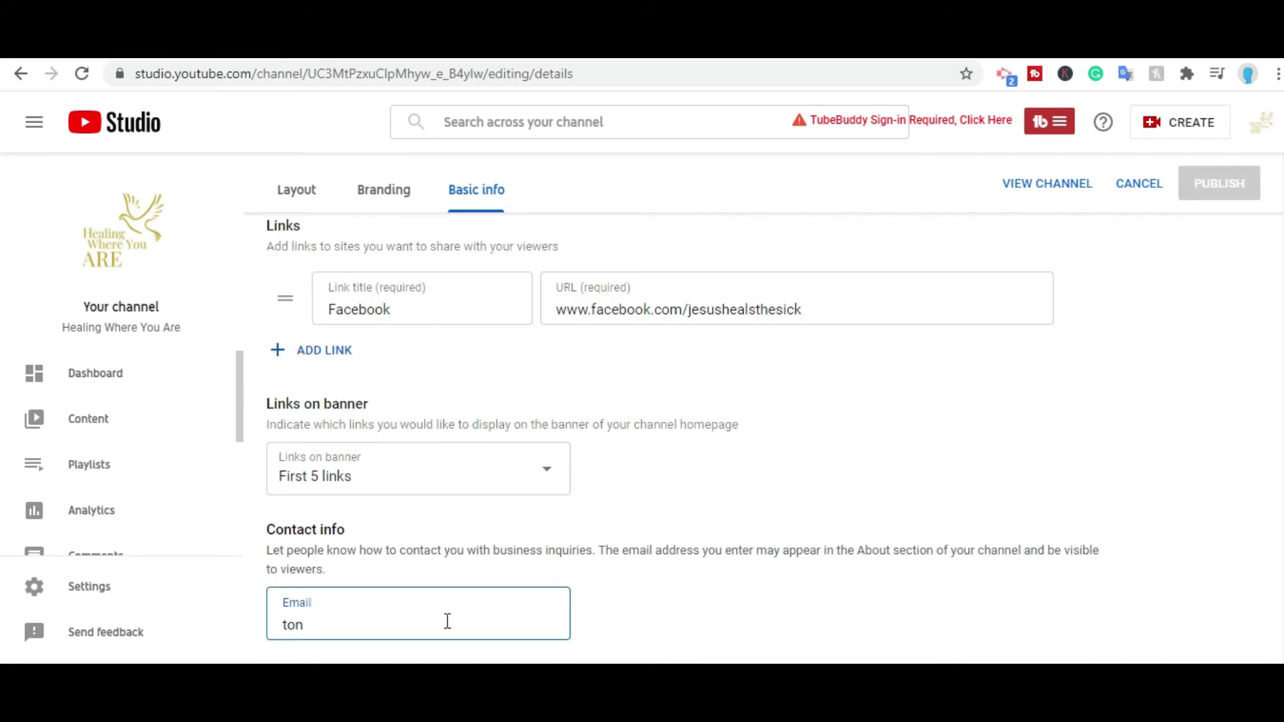
pyautogui.click(1159, 545)
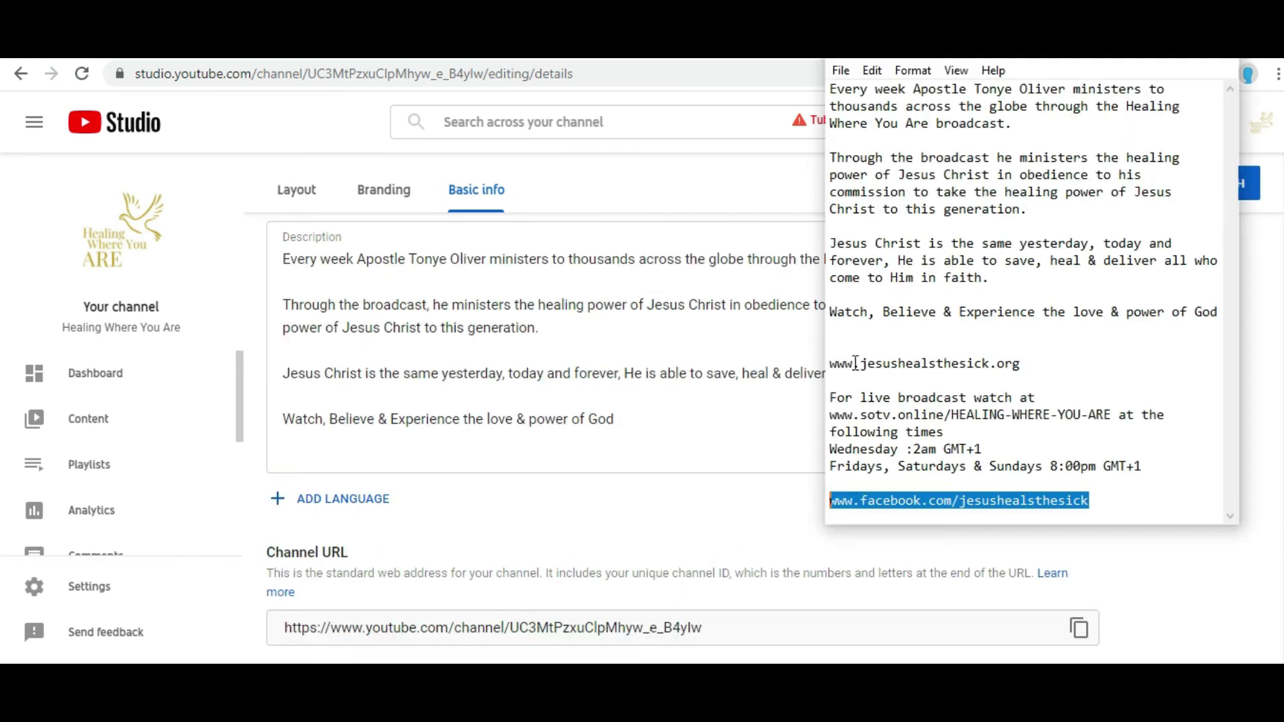
pyautogui.moveTo(830, 362); pyautogui.dragTo(1143, 466)
pyautogui.rightClick(945, 402)
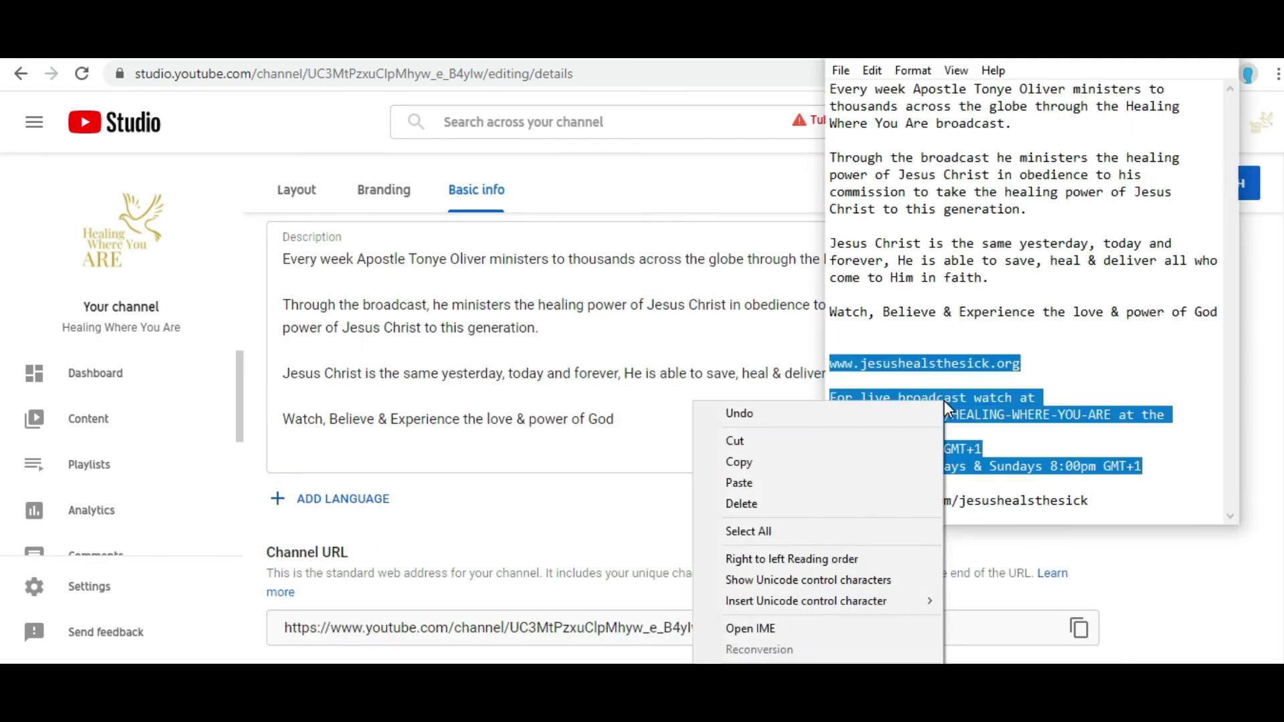
pyautogui.click(836, 464)
pyautogui.click(684, 419)
pyautogui.press('Return')
pyautogui.press('Return')
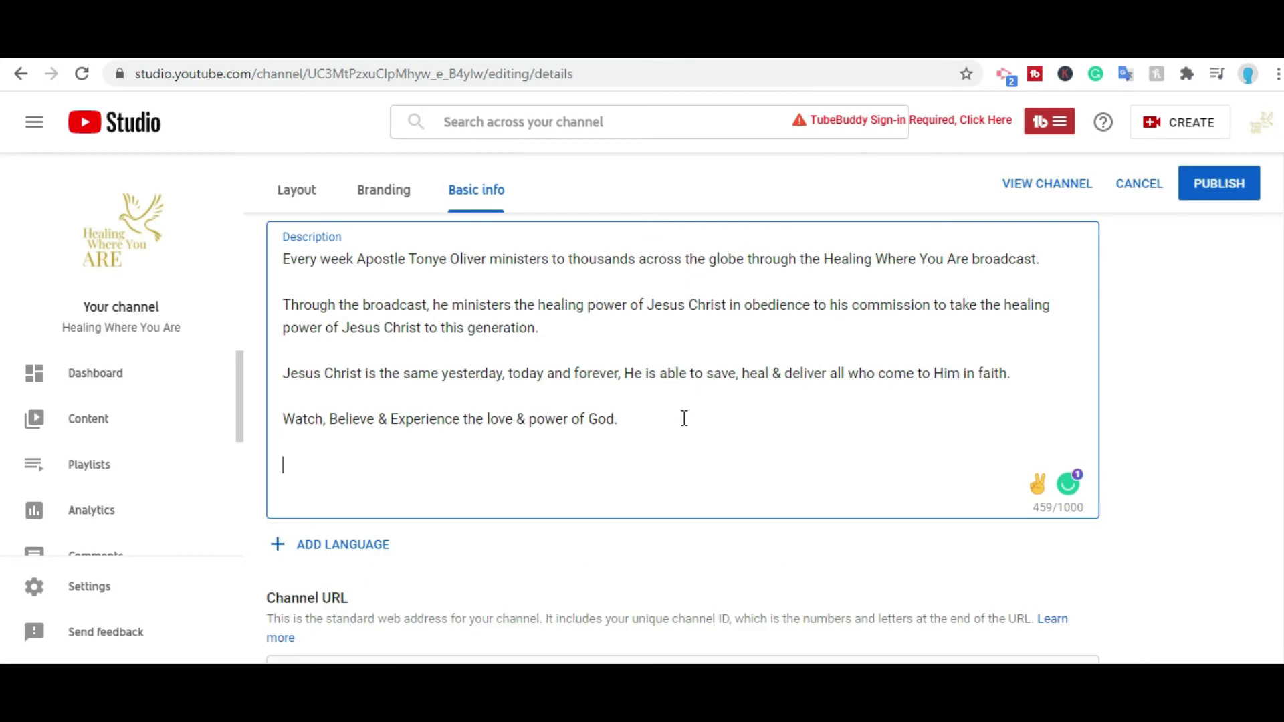
pyautogui.hotkey('ctrl', 'v')
pyautogui.moveTo(508, 528)
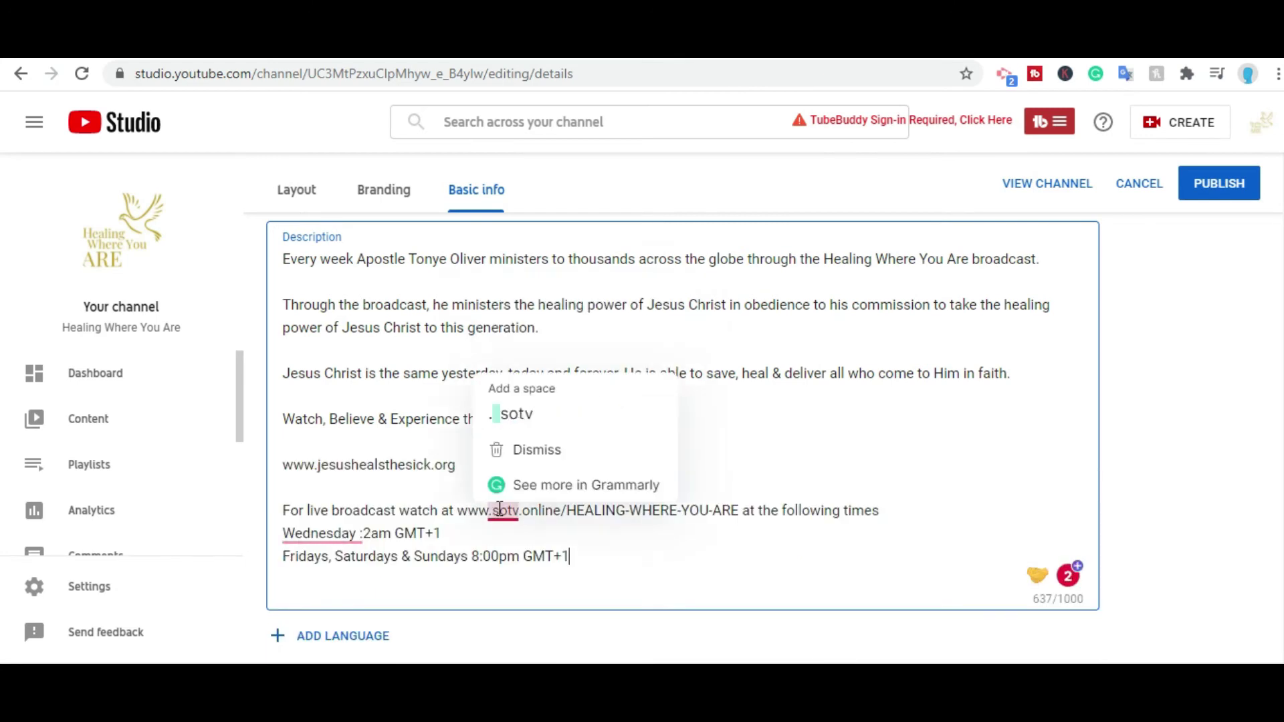
pyautogui.click(522, 491)
pyautogui.scroll(2, 1217, 239)
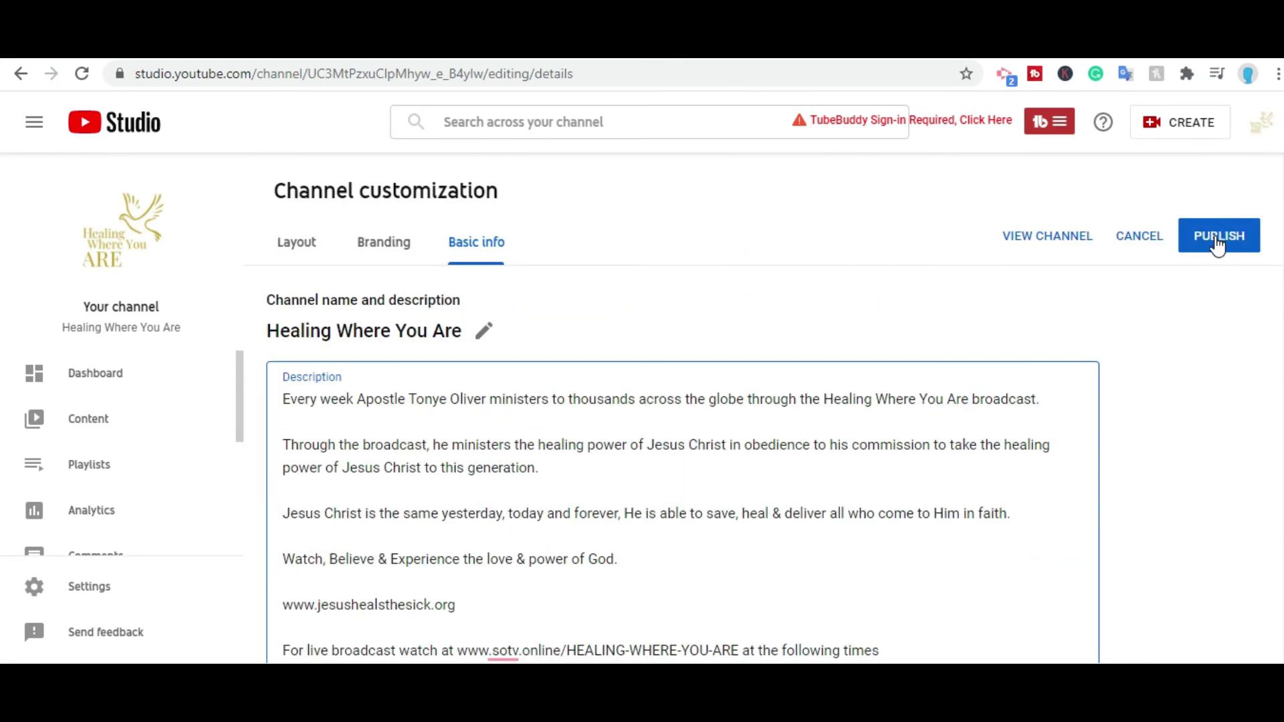
pyautogui.click(1216, 242)
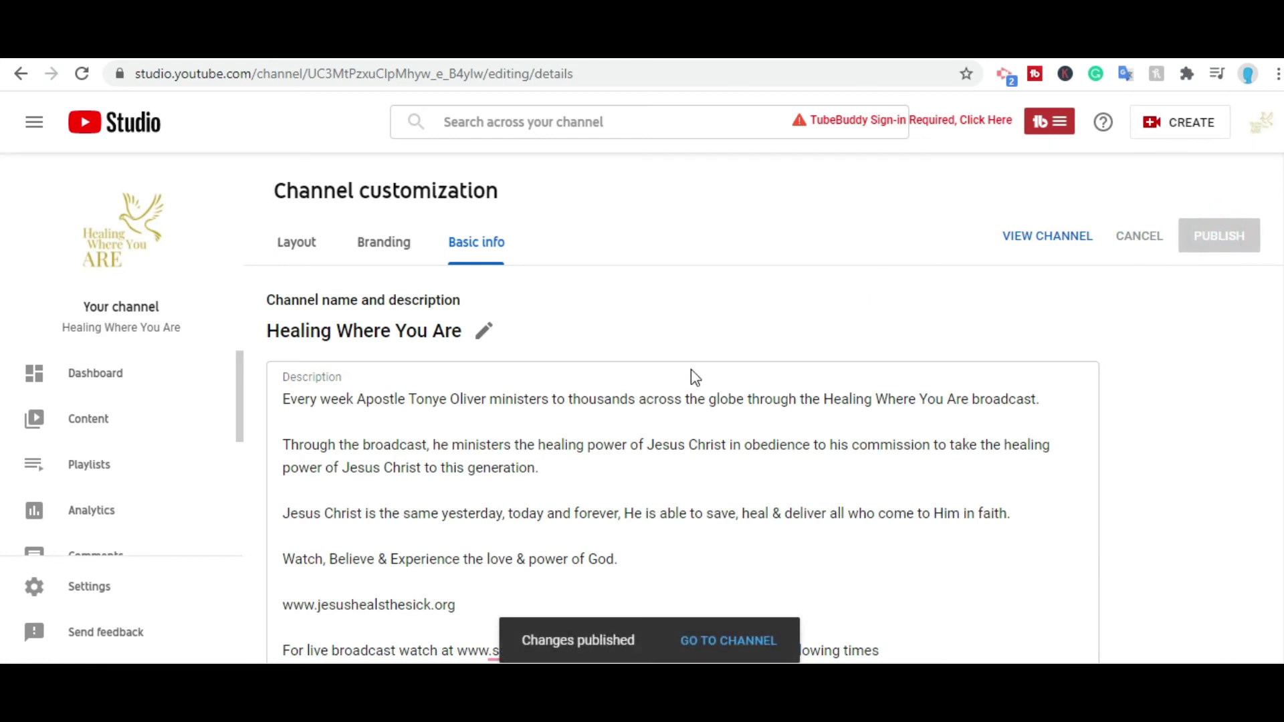
# - Scroll the channel's About page to check the new description, Nigeria location and Facebook link
pyautogui.click(383, 244)
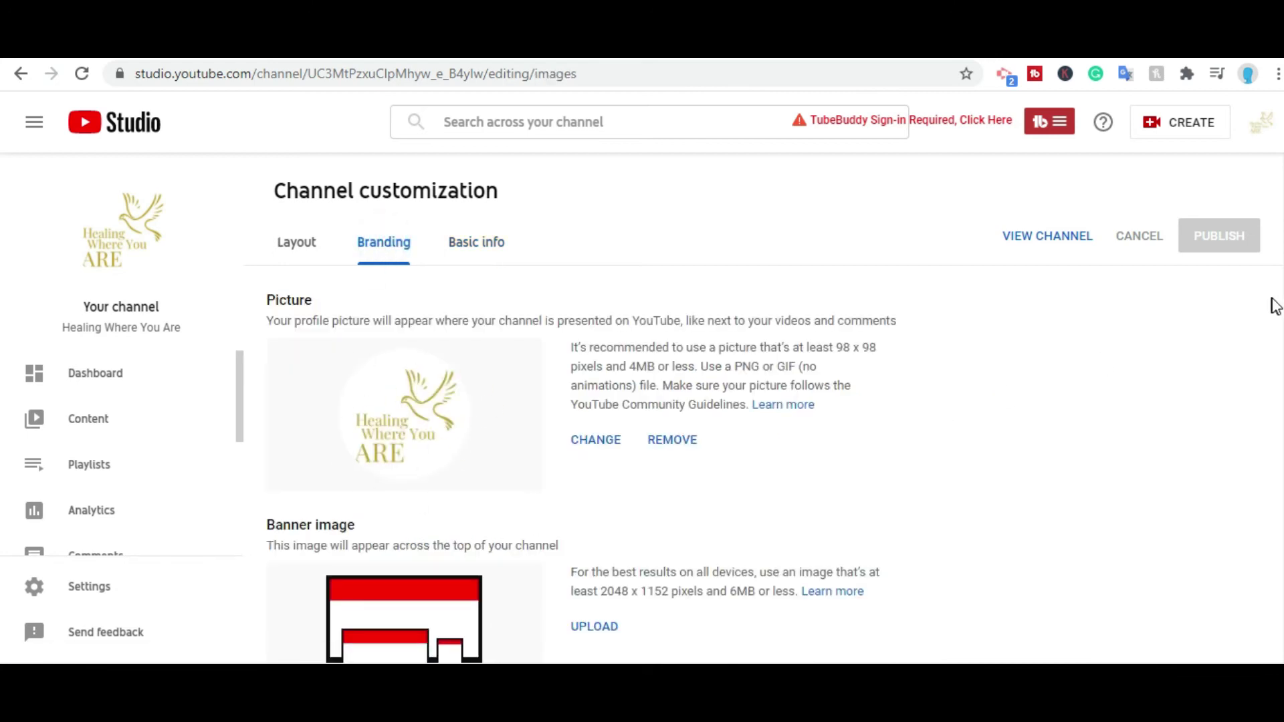
pyautogui.scroll(-2, 511, 461)
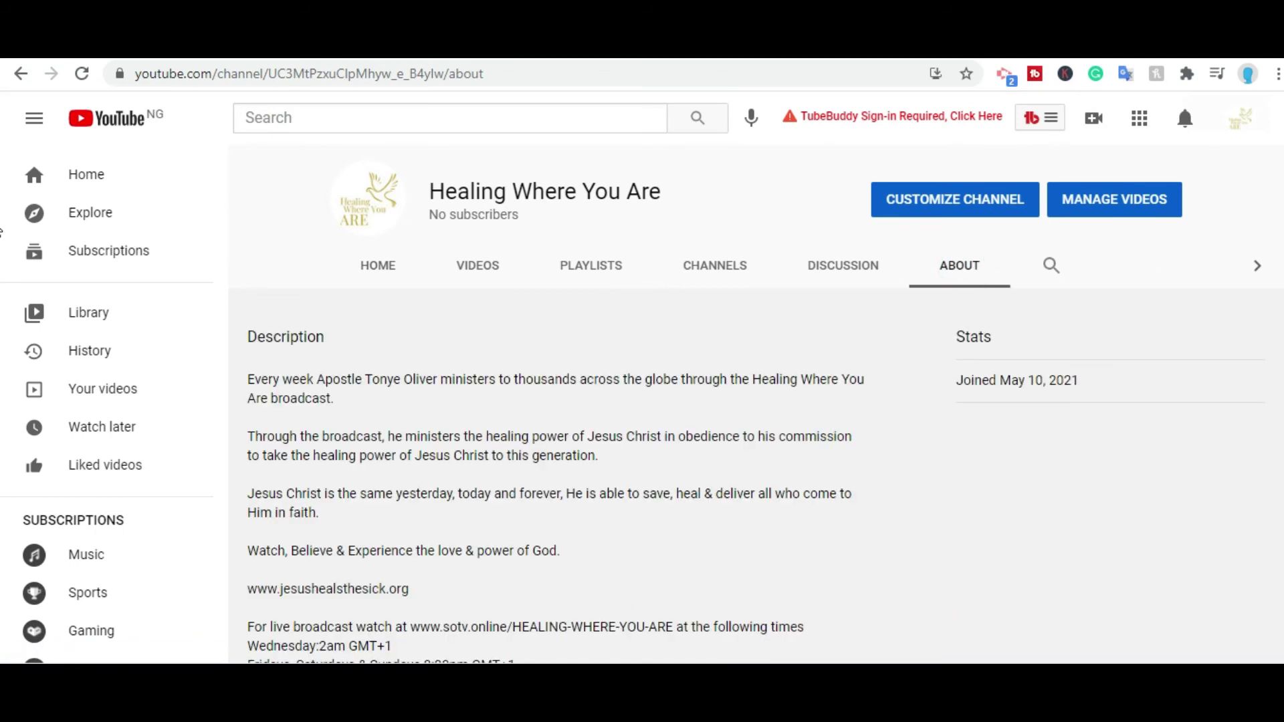
pyautogui.scroll(-3, 1, 230)
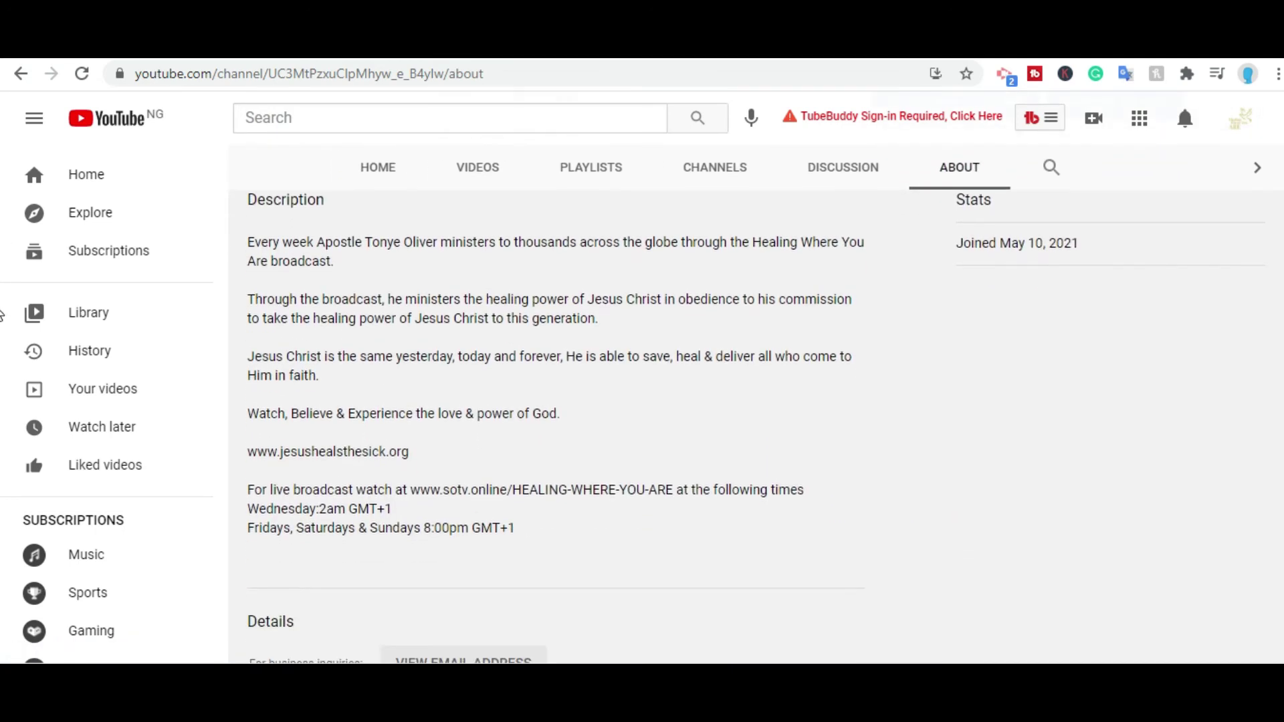
pyautogui.scroll(-2, 1, 333)
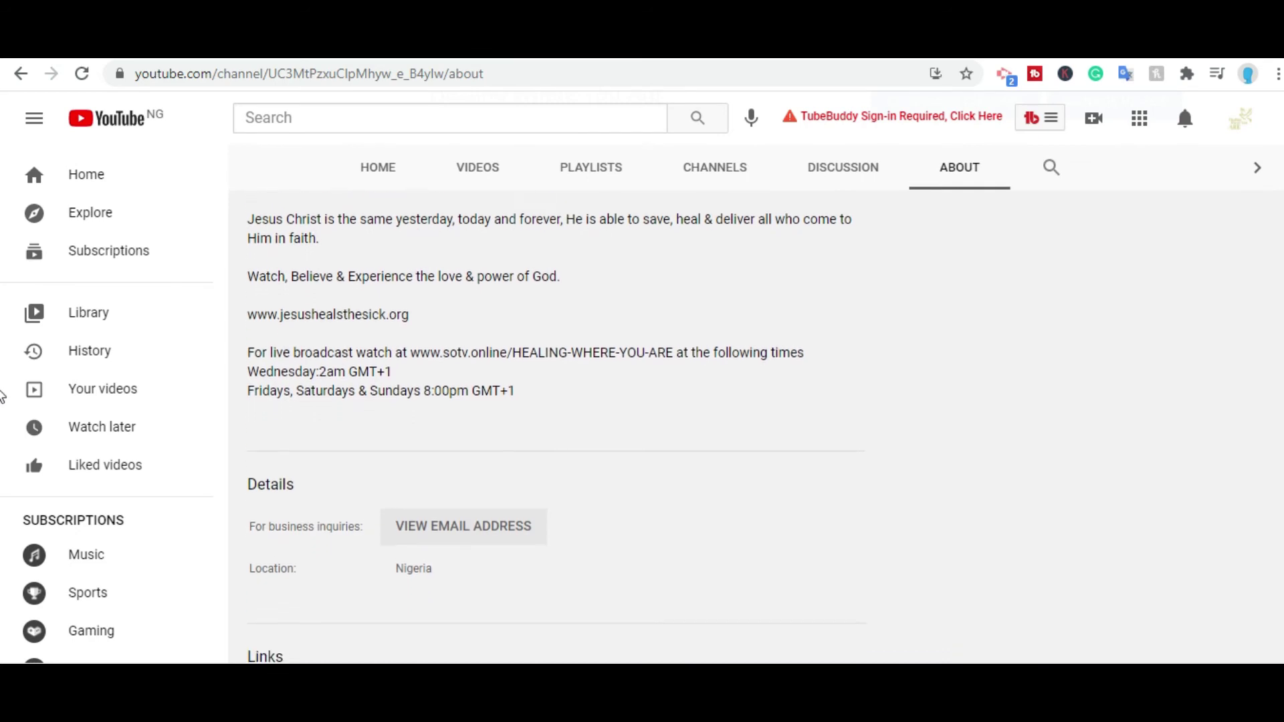
pyautogui.scroll(-2, 2, 399)
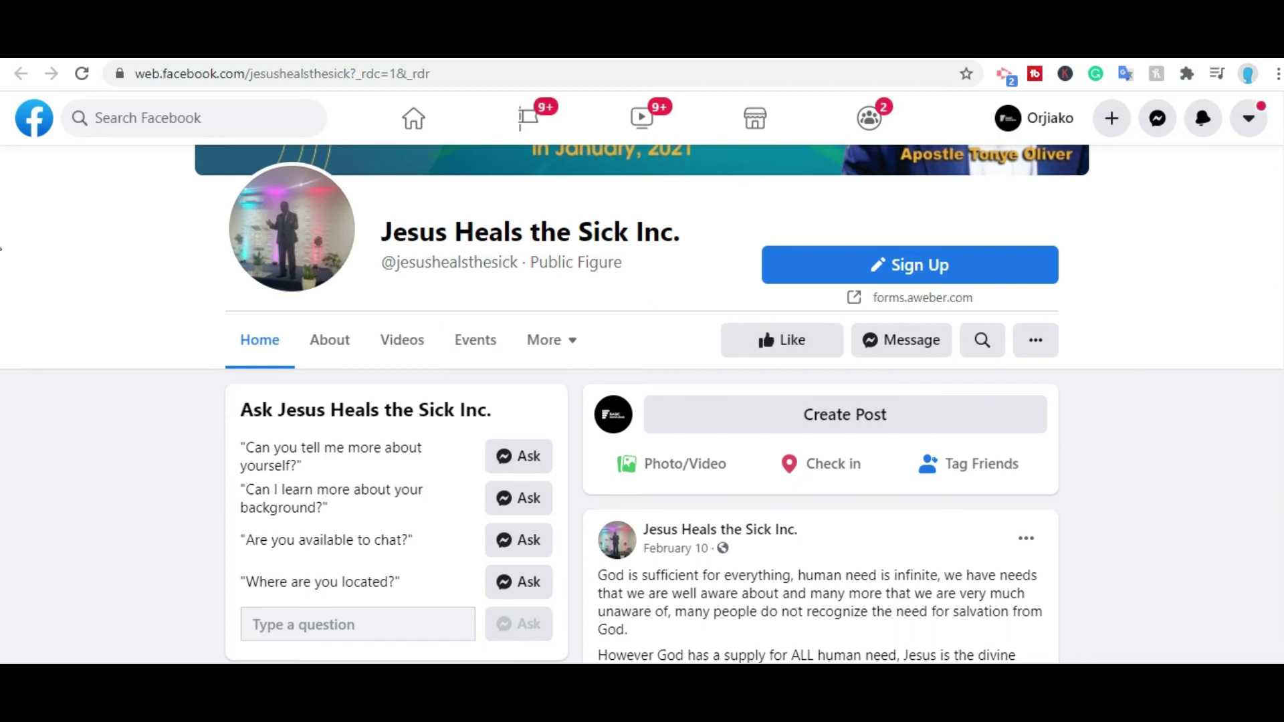
# - Scroll back up the Facebook page and switch to the Canva design tab
pyautogui.scroll(5, 2, 194)
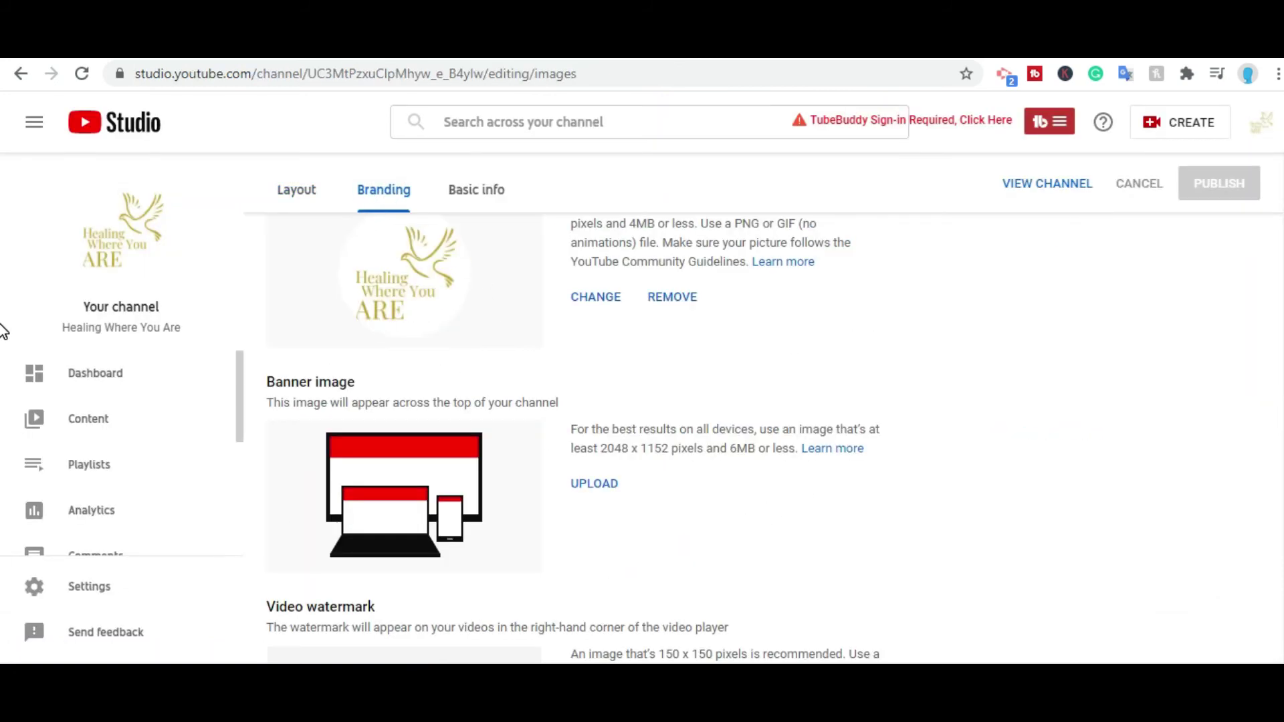
pyautogui.scroll(2, 3, 331)
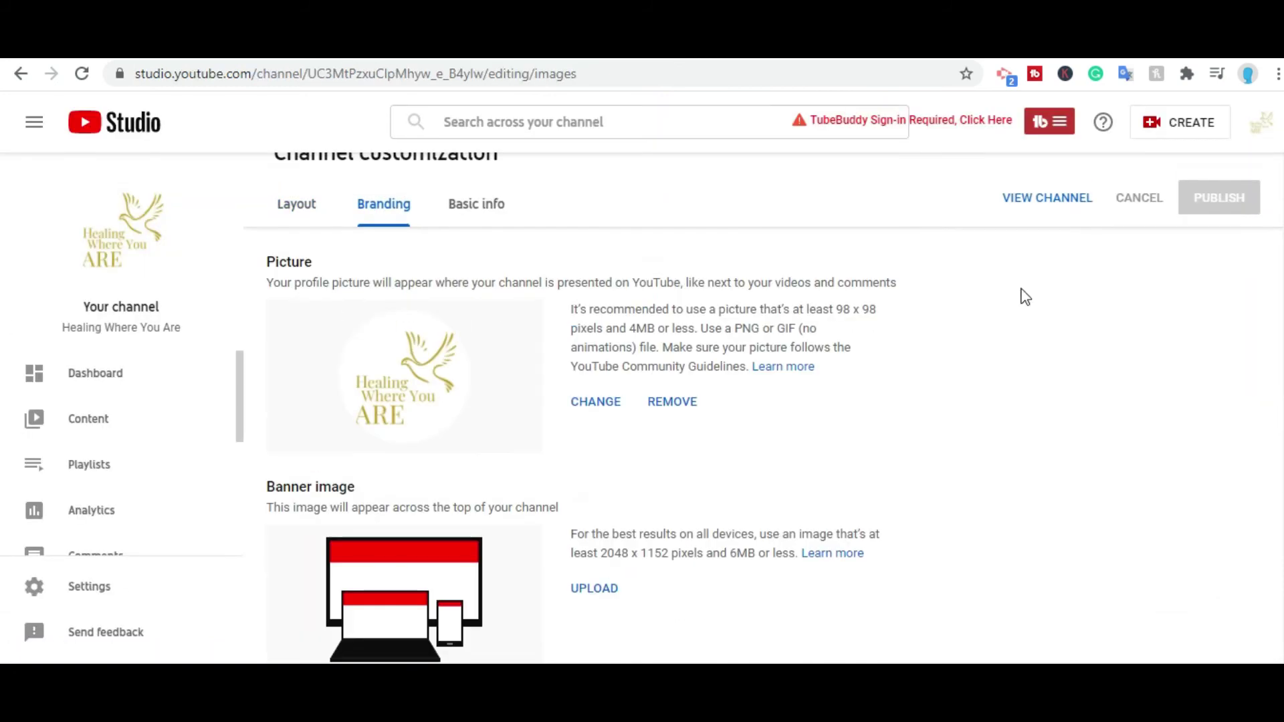
pyautogui.click(576, 46)
# - Start a new 2048×1152 custom design from the Canva home page and open Uploads
pyautogui.press('Escape')
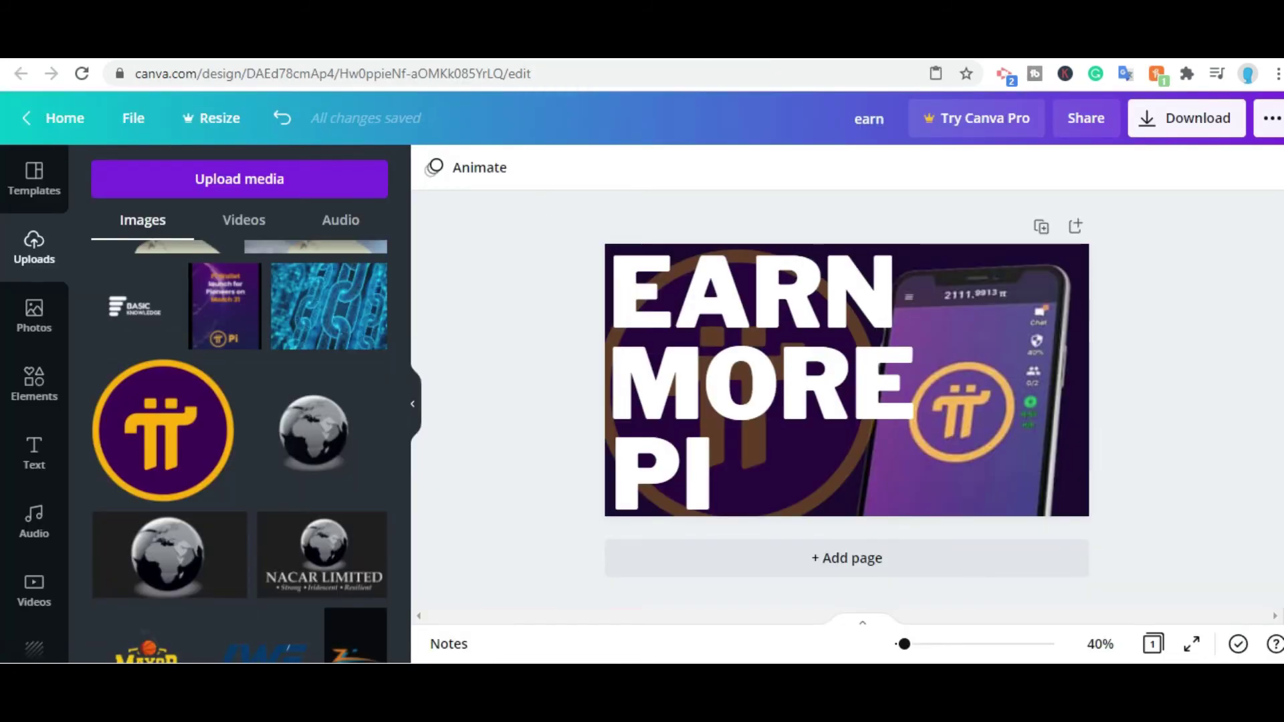
pyautogui.click(65, 118)
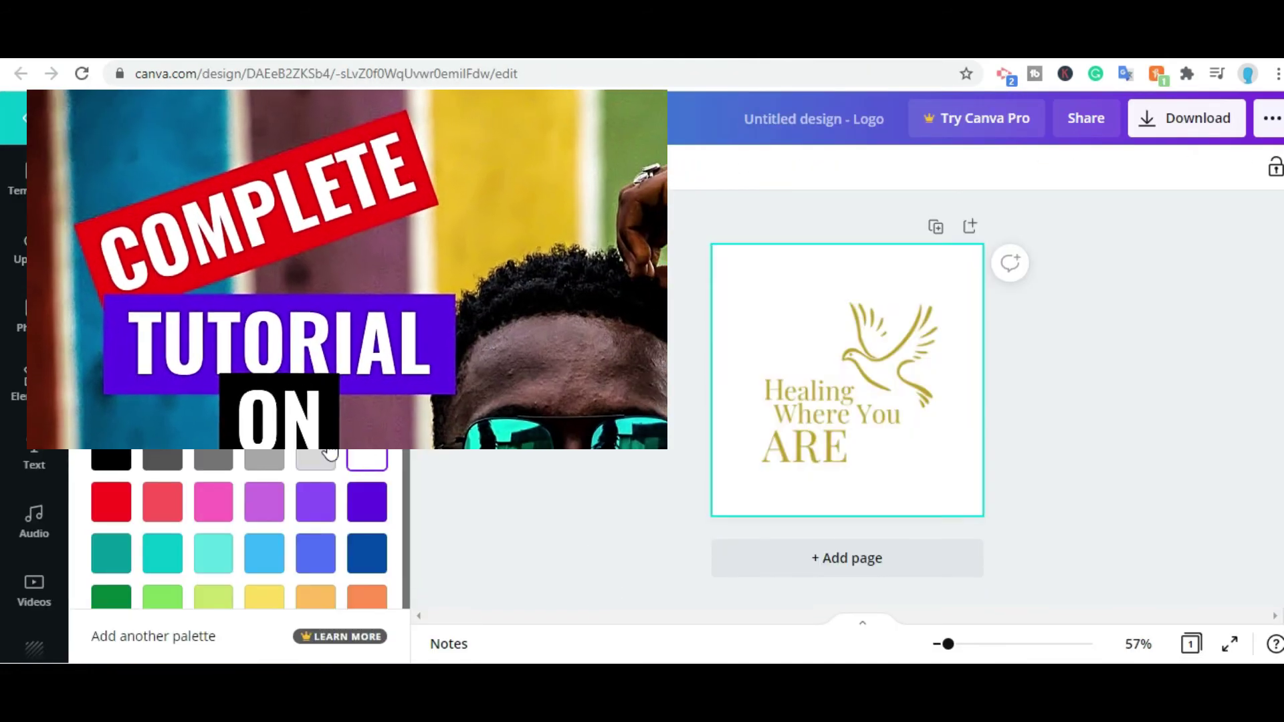
pyautogui.click(112, 559)
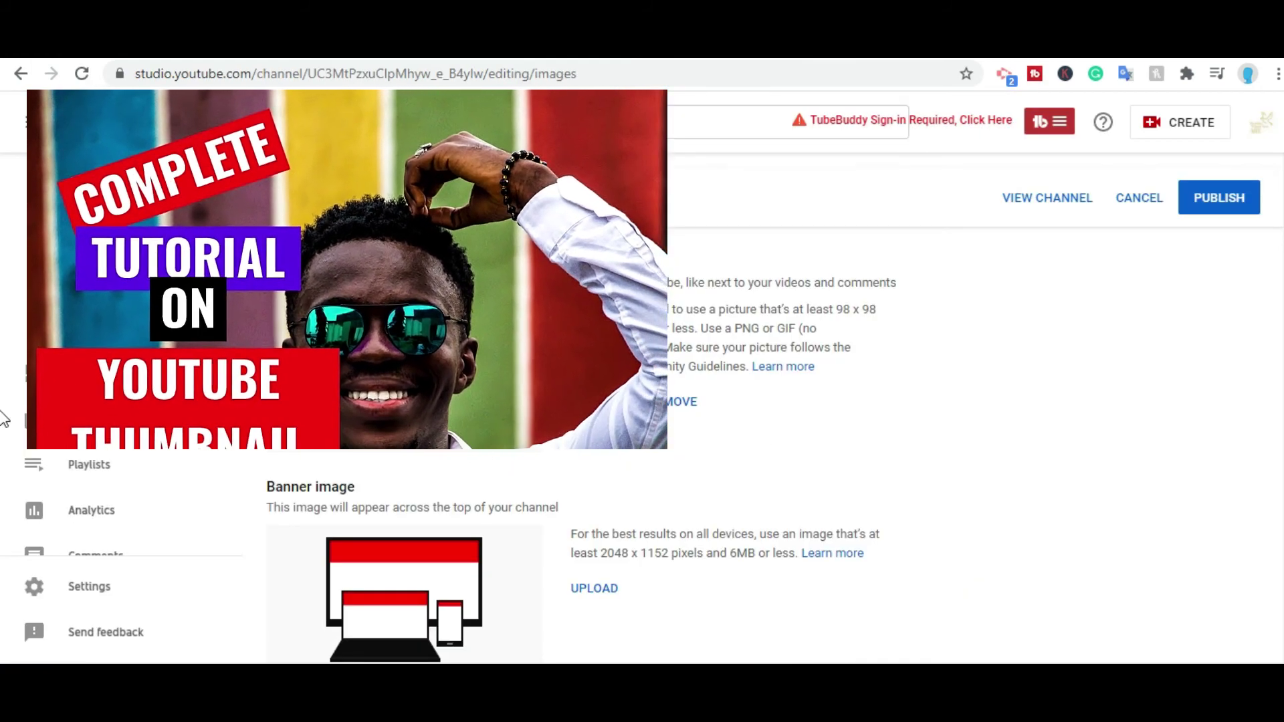
pyautogui.scroll(-2, 688, 522)
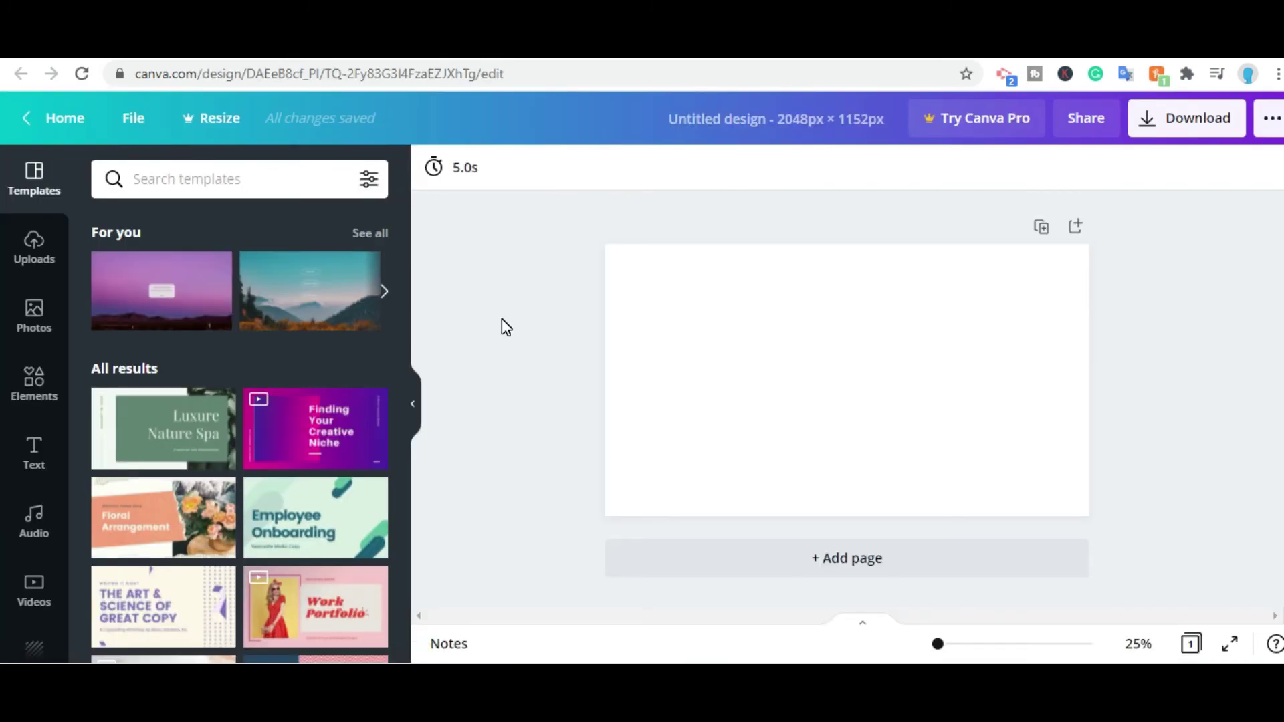
pyautogui.click(34, 248)
# - Add the Healing Where You Are logo and speaker photo, enlarging the logo on the right
pyautogui.click(87, 168)
pyautogui.click(150, 445)
pyautogui.moveTo(847, 381); pyautogui.dragTo(1001, 361)
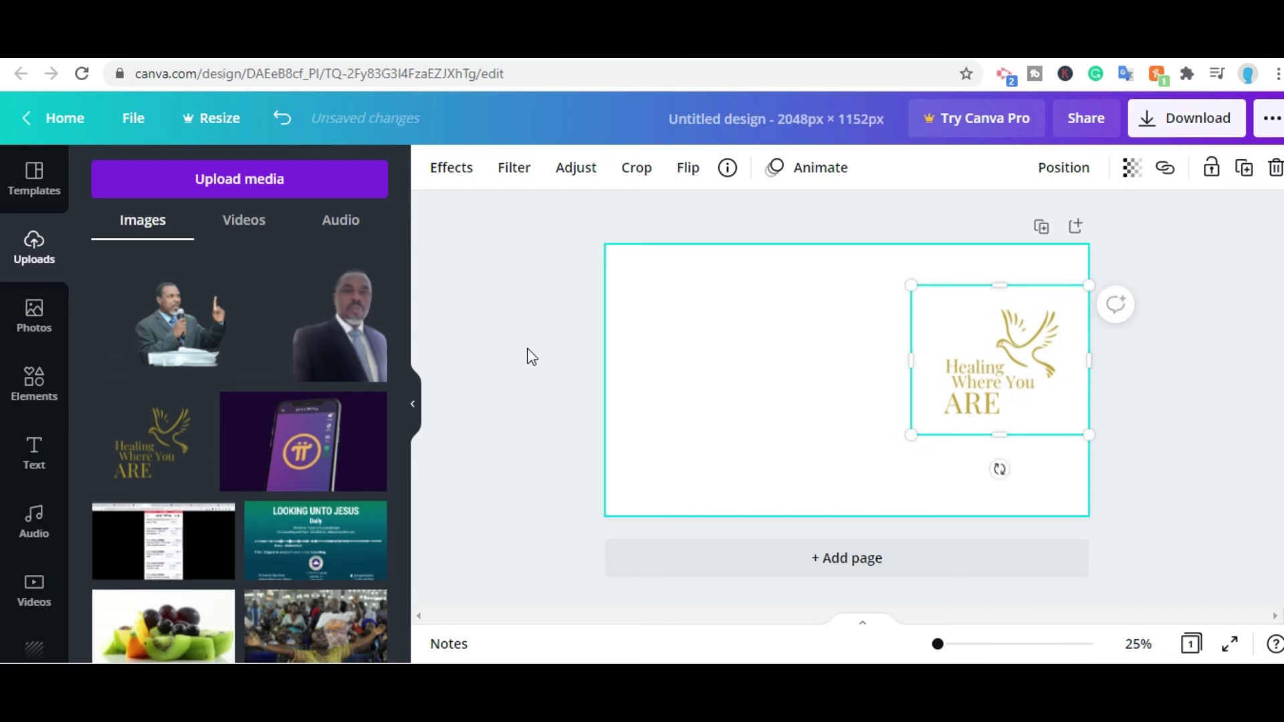
pyautogui.moveTo(177, 324); pyautogui.dragTo(796, 381)
pyautogui.click(975, 405)
pyautogui.moveTo(1033, 428); pyautogui.dragTo(1146, 519)
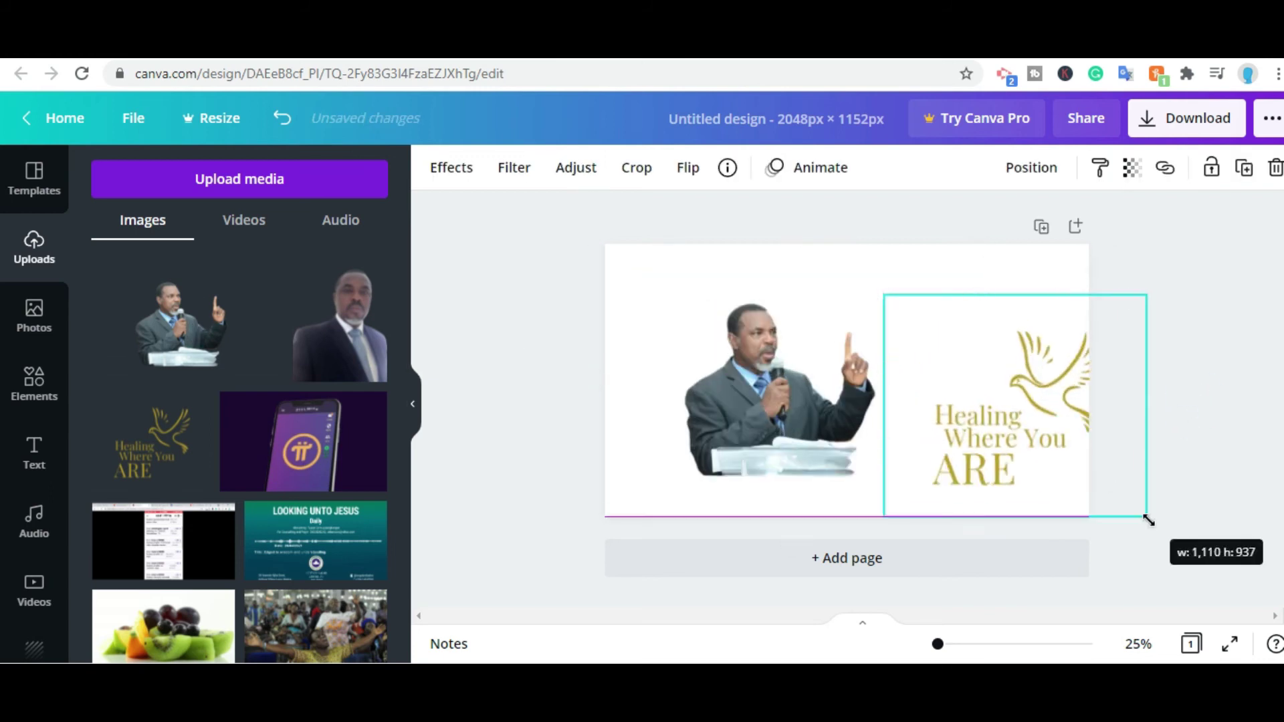
pyautogui.moveTo(1009, 453); pyautogui.dragTo(946, 401)
pyautogui.moveTo(1124, 240); pyautogui.dragTo(1110, 247)
pyautogui.click(1222, 407)
# - Resize the speaker photo and the logo (about 482×407) and align them side by side
pyautogui.scroll(3, 1221, 407)
pyautogui.click(689, 402)
pyautogui.moveTo(917, 281); pyautogui.dragTo(921, 298)
pyautogui.moveTo(736, 401); pyautogui.dragTo(813, 384)
pyautogui.click(1061, 387)
pyautogui.moveTo(1133, 315); pyautogui.dragTo(1167, 303)
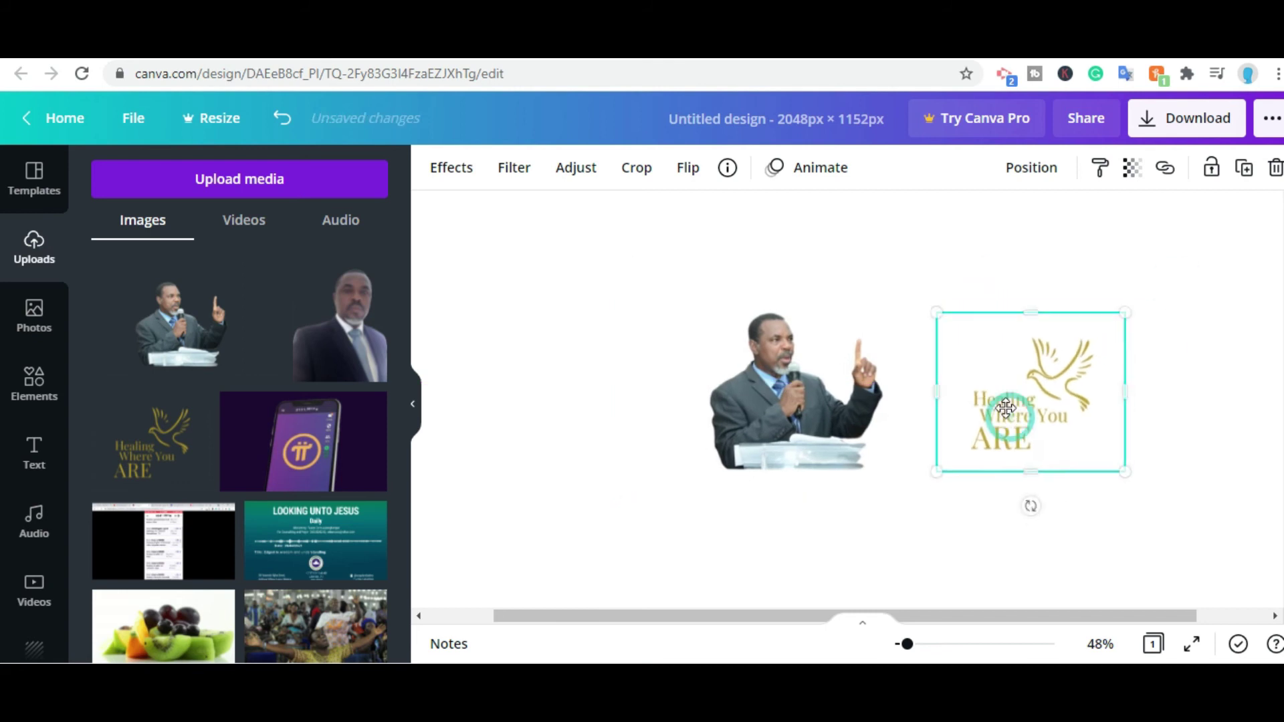
pyautogui.moveTo(1006, 408); pyautogui.dragTo(1006, 397)
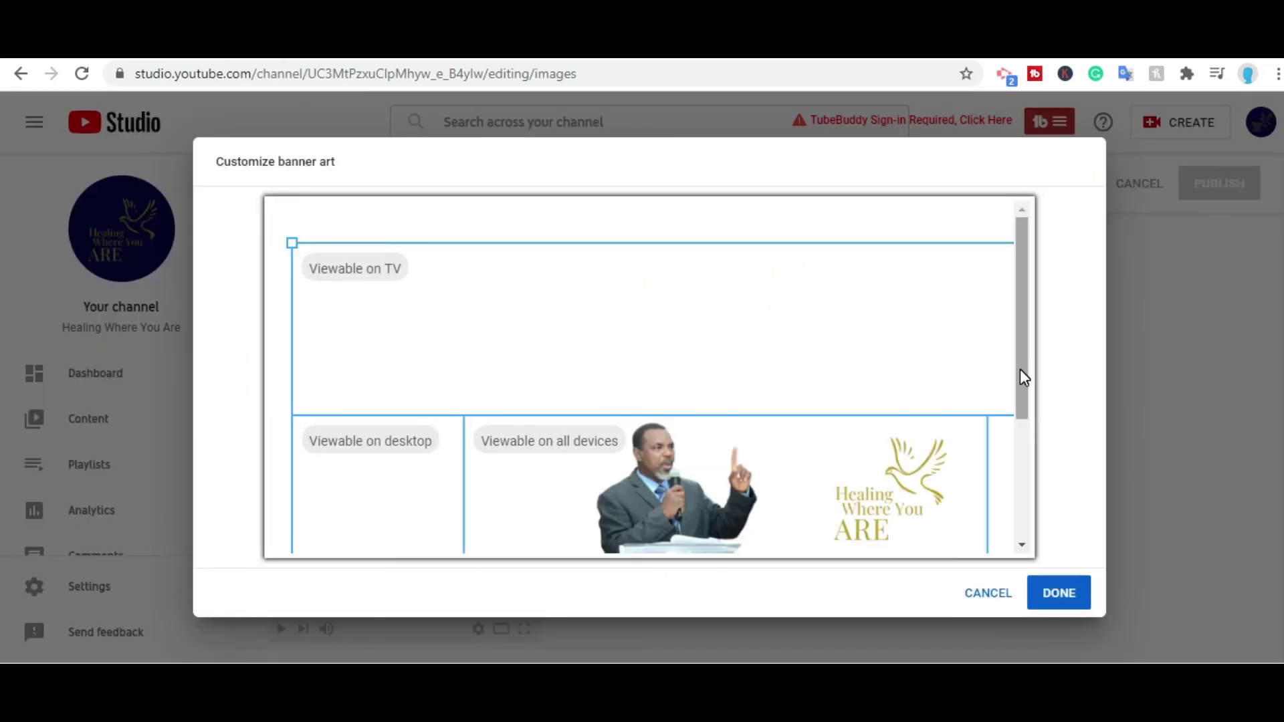
# - Accept the banner crop, then set the dove Logo as the watermark for the entire video
pyautogui.moveTo(1018, 373); pyautogui.dragTo(1026, 436)
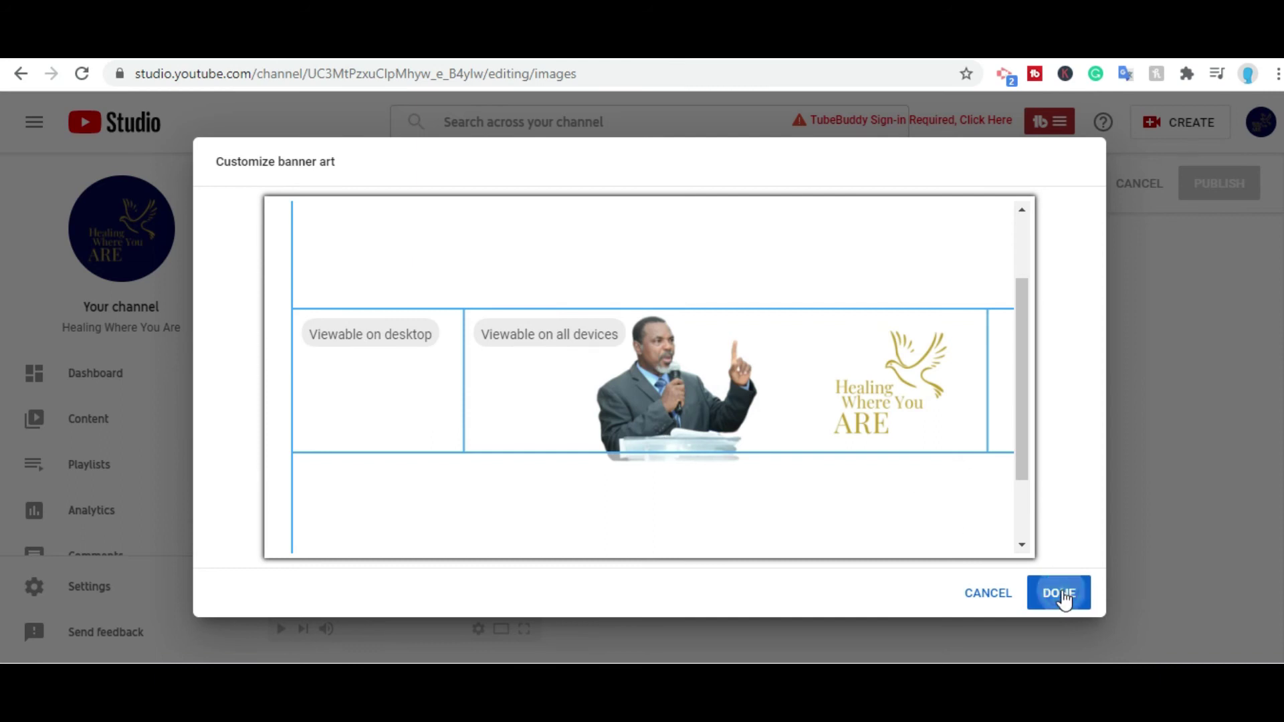
pyautogui.click(1064, 597)
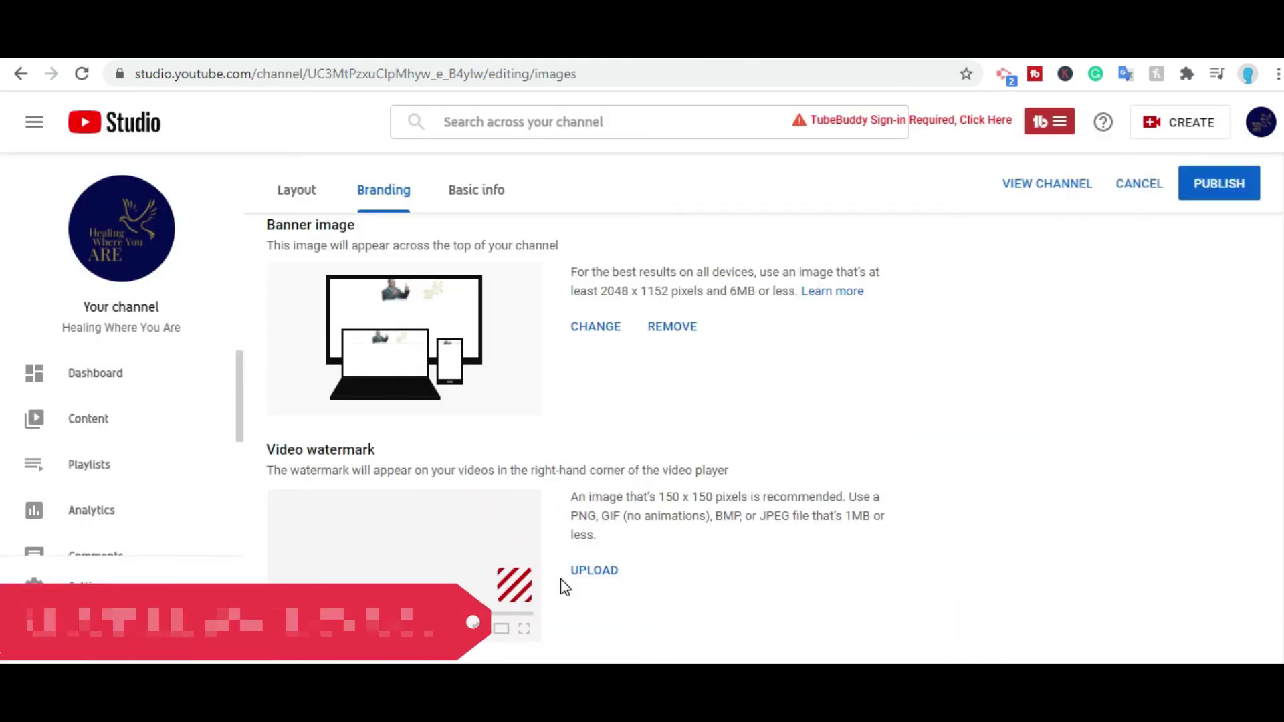
pyautogui.click(592, 570)
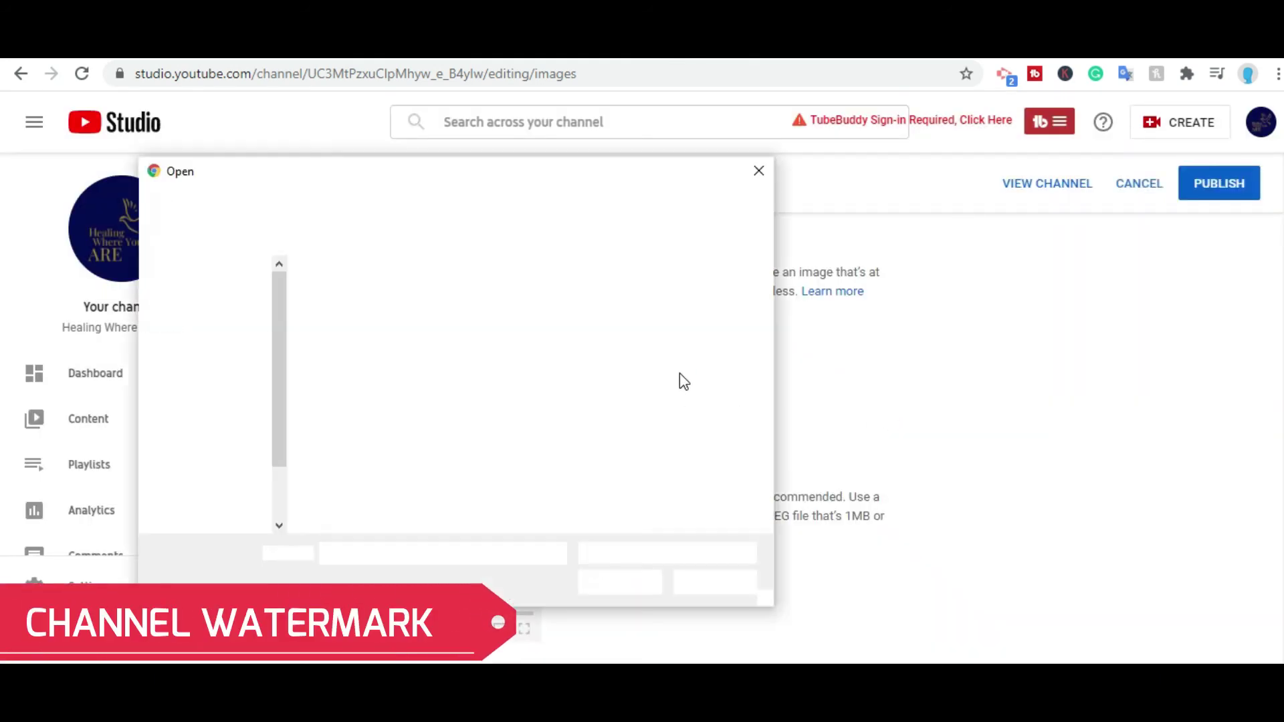
pyautogui.click(715, 307)
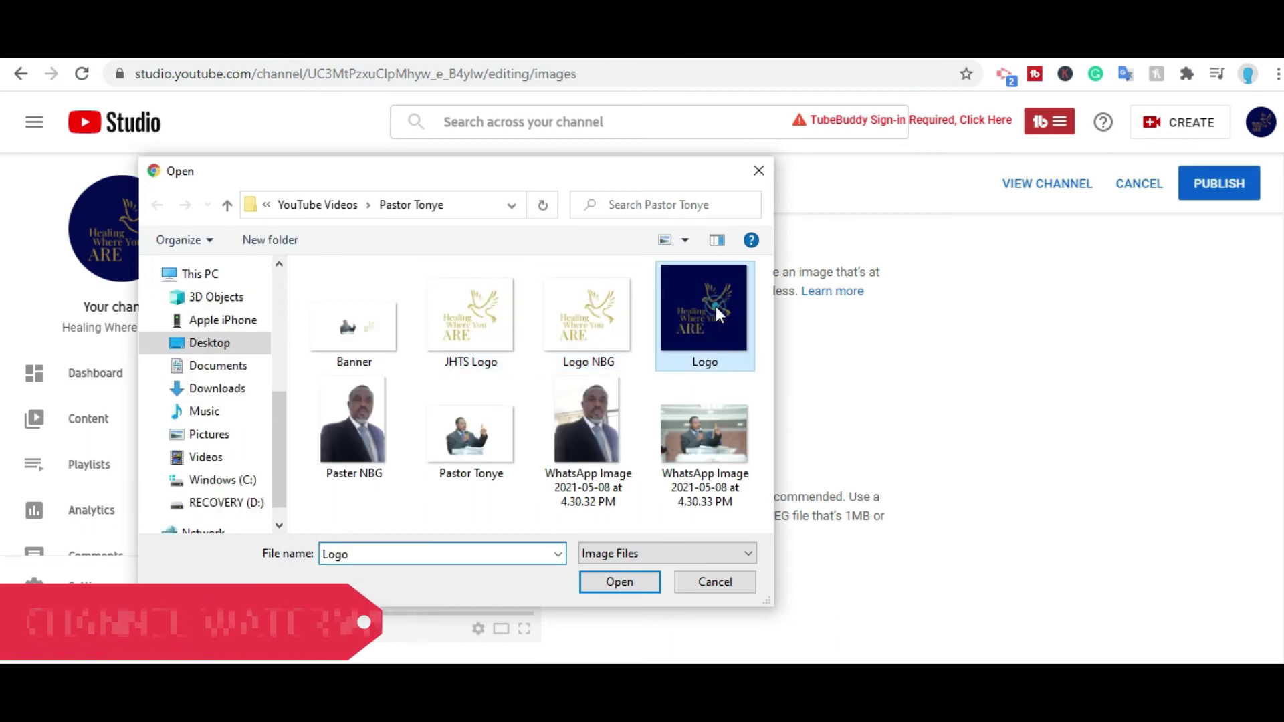
pyautogui.click(636, 583)
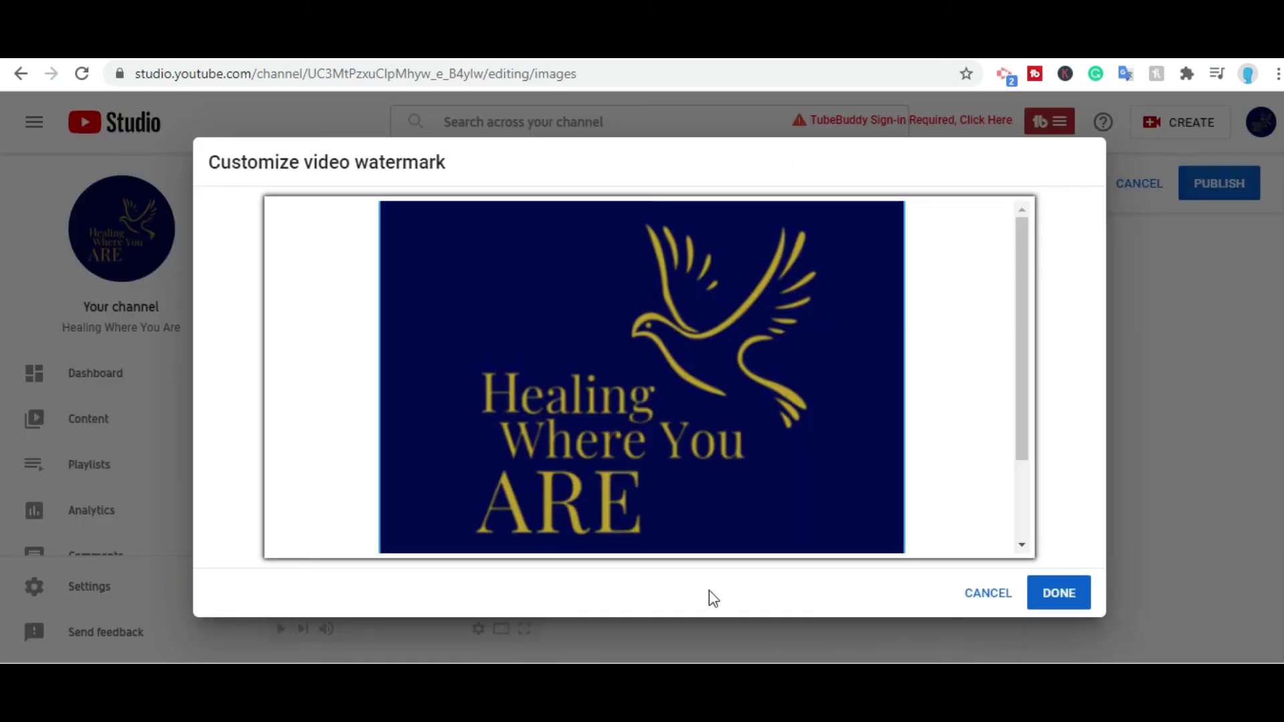
pyautogui.click(1049, 599)
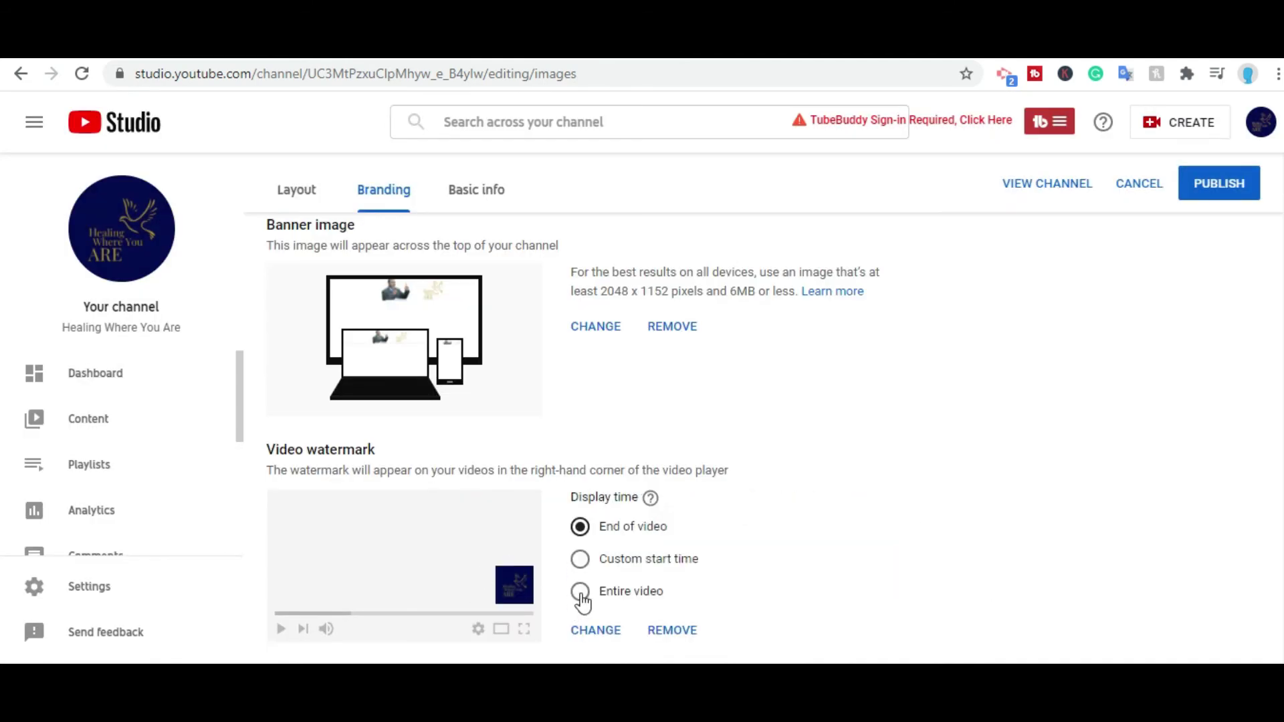
pyautogui.click(582, 595)
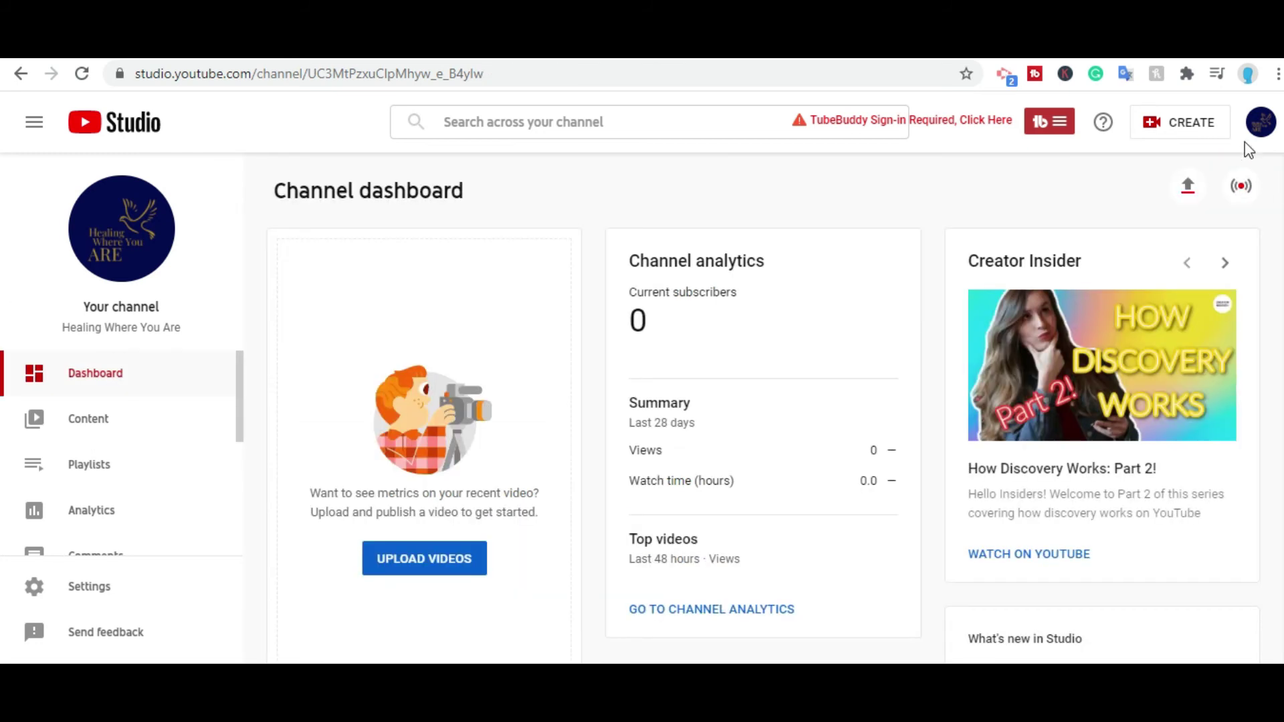
# - Go to Your channel from the account menu to view the speaker-and-logo banner
pyautogui.click(1261, 129)
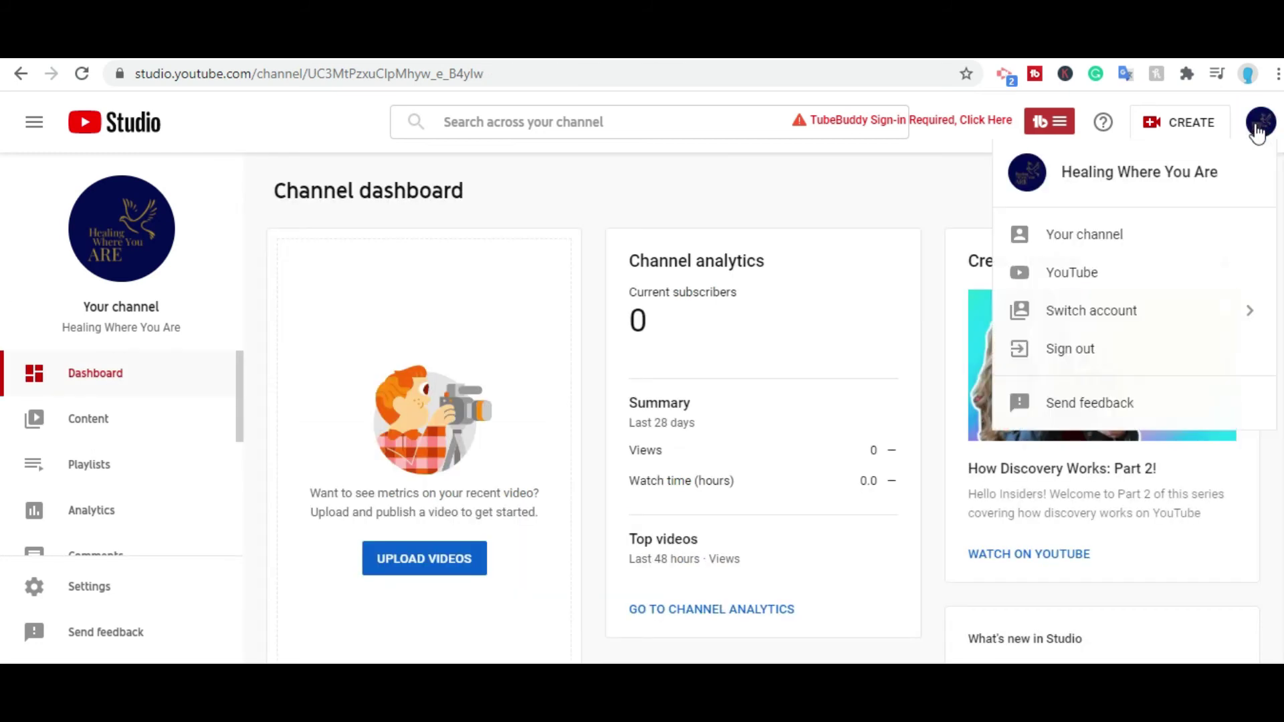
pyautogui.click(1095, 235)
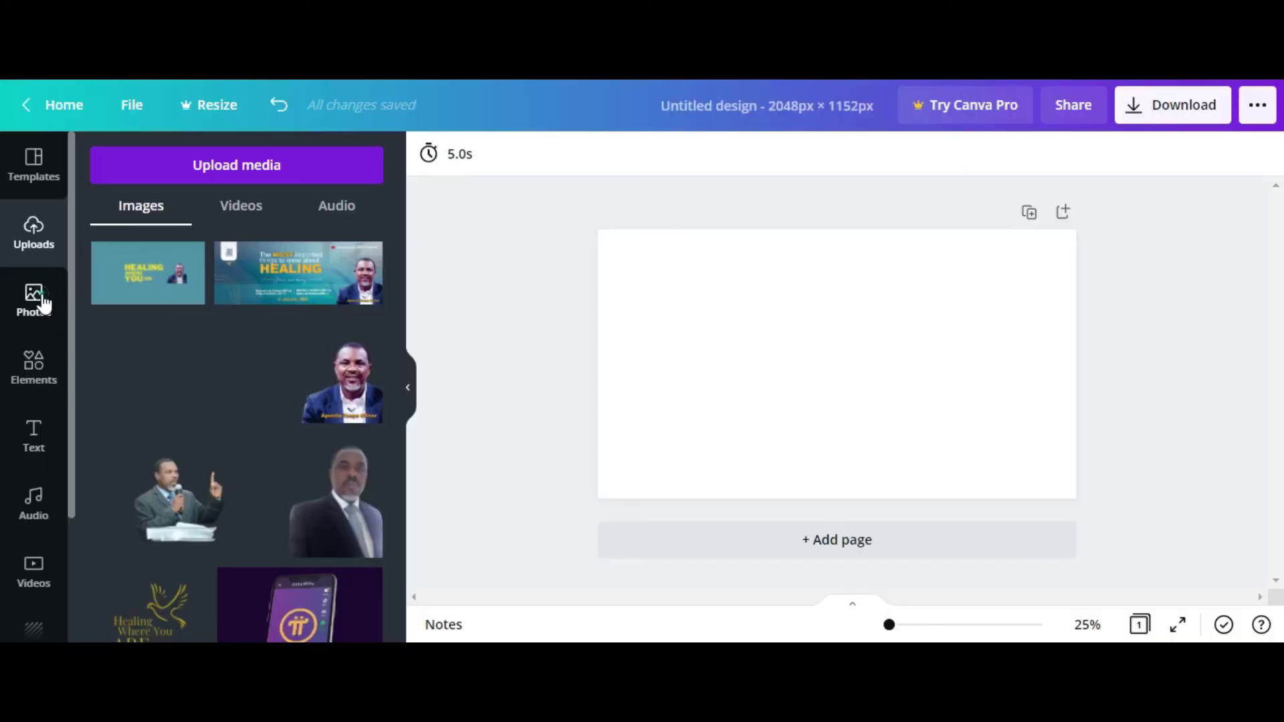
# - Add the raised-hands stock photo, stretch it to page width and fade it to about 41 transparency
pyautogui.click(37, 299)
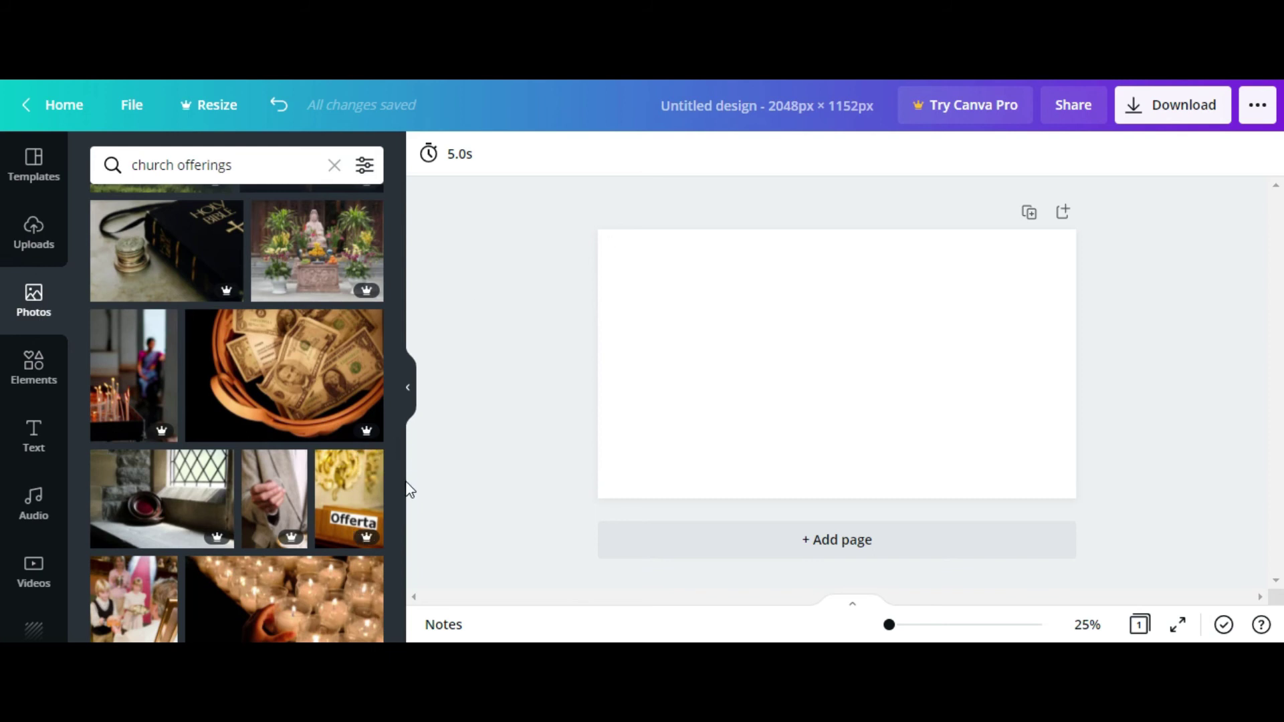
pyautogui.moveTo(399, 484); pyautogui.dragTo(394, 196)
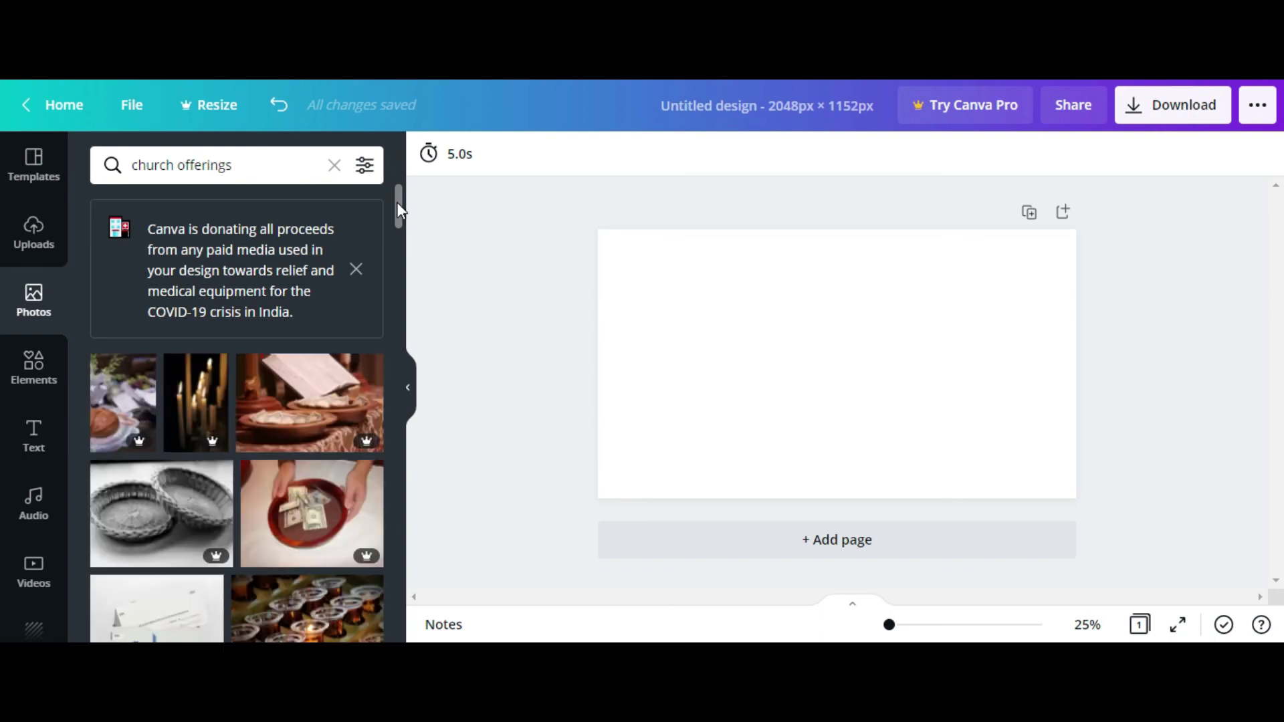
pyautogui.moveTo(396, 202); pyautogui.dragTo(396, 211)
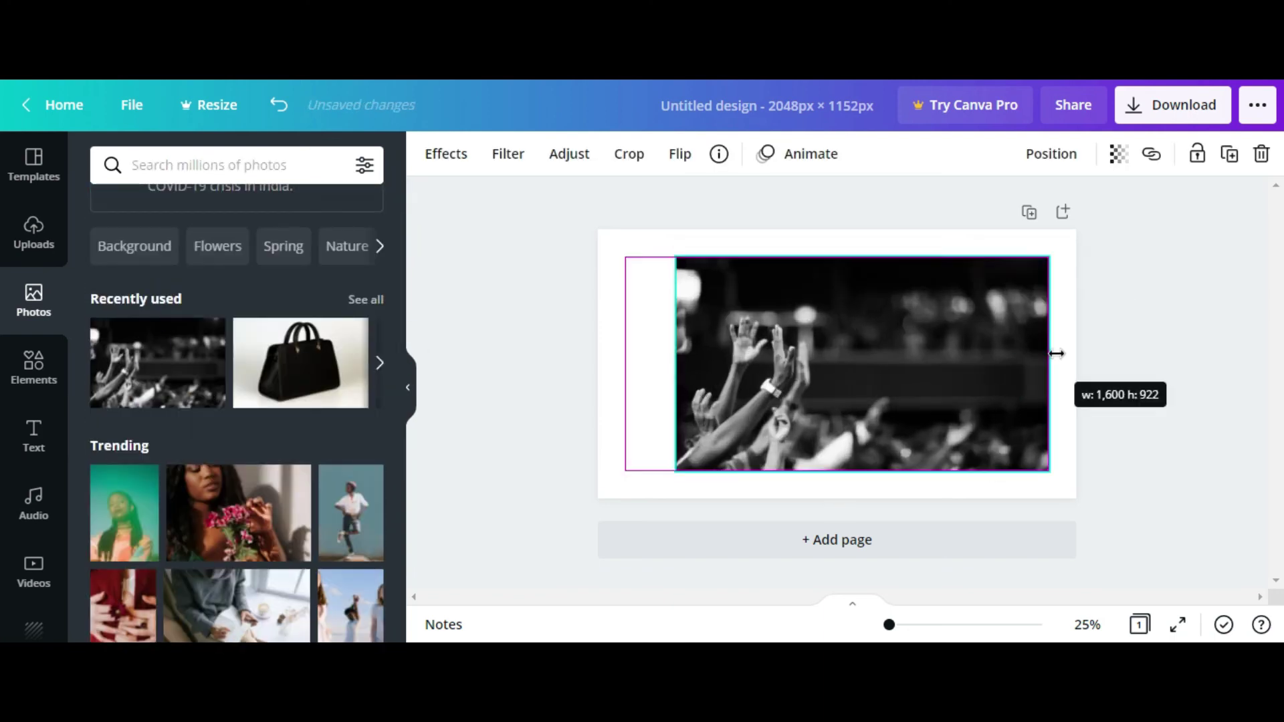
pyautogui.moveTo(1057, 354); pyautogui.dragTo(934, 434)
pyautogui.click(550, 395)
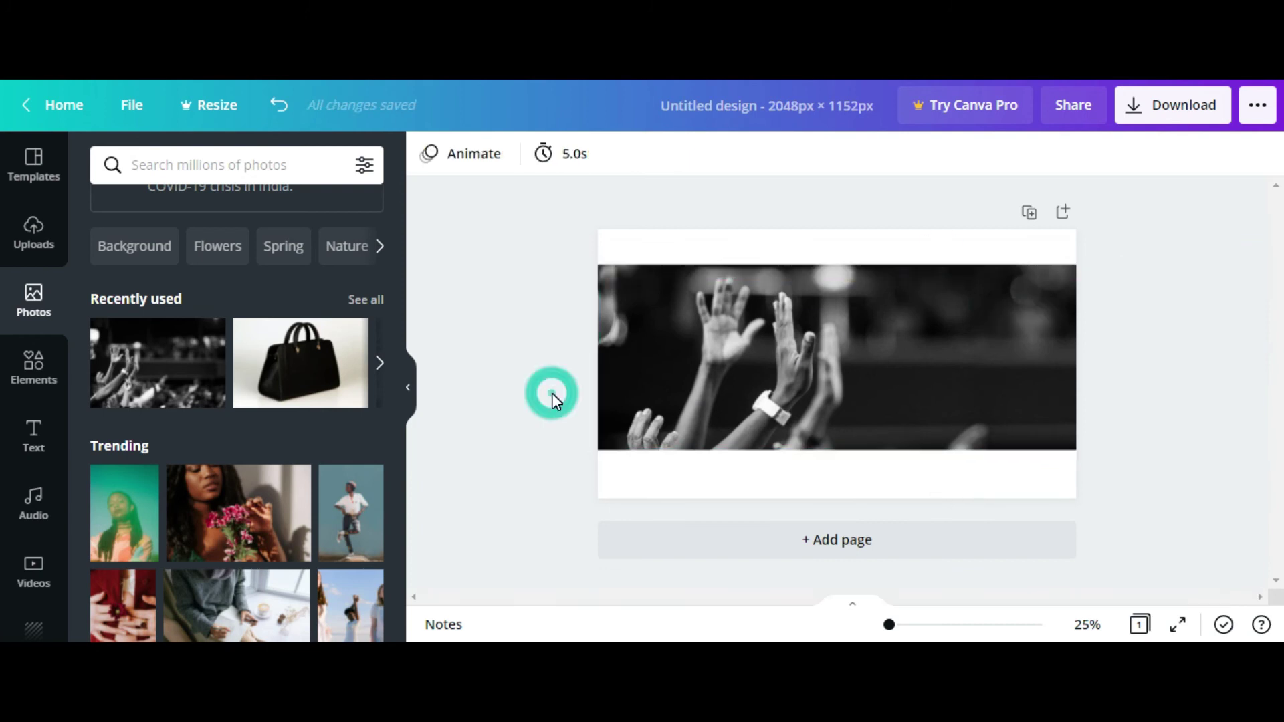
pyautogui.click(937, 334)
pyautogui.click(1146, 152)
pyautogui.moveTo(1043, 212); pyautogui.dragTo(986, 221)
# - Place the speaker's portrait from Uploads on the hands photo and open the layering options
pyautogui.click(33, 231)
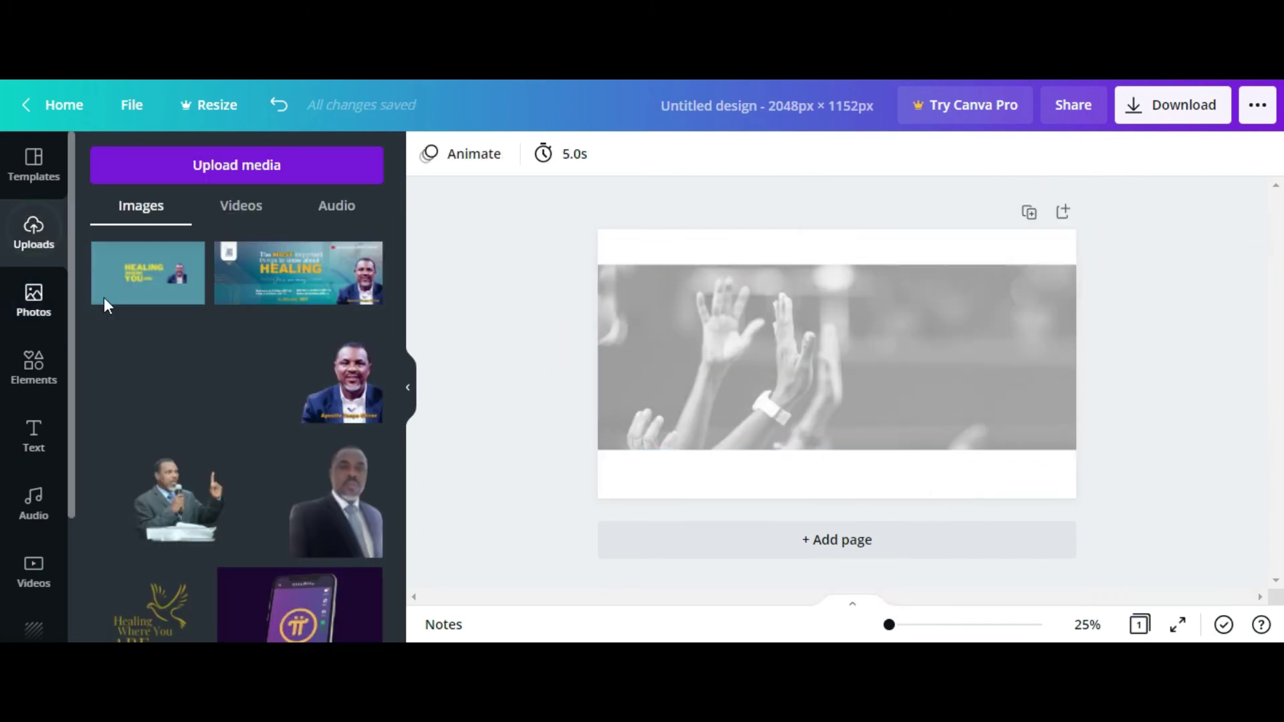
pyautogui.moveTo(341, 382); pyautogui.dragTo(970, 371)
pyautogui.click(736, 348)
pyautogui.click(1017, 156)
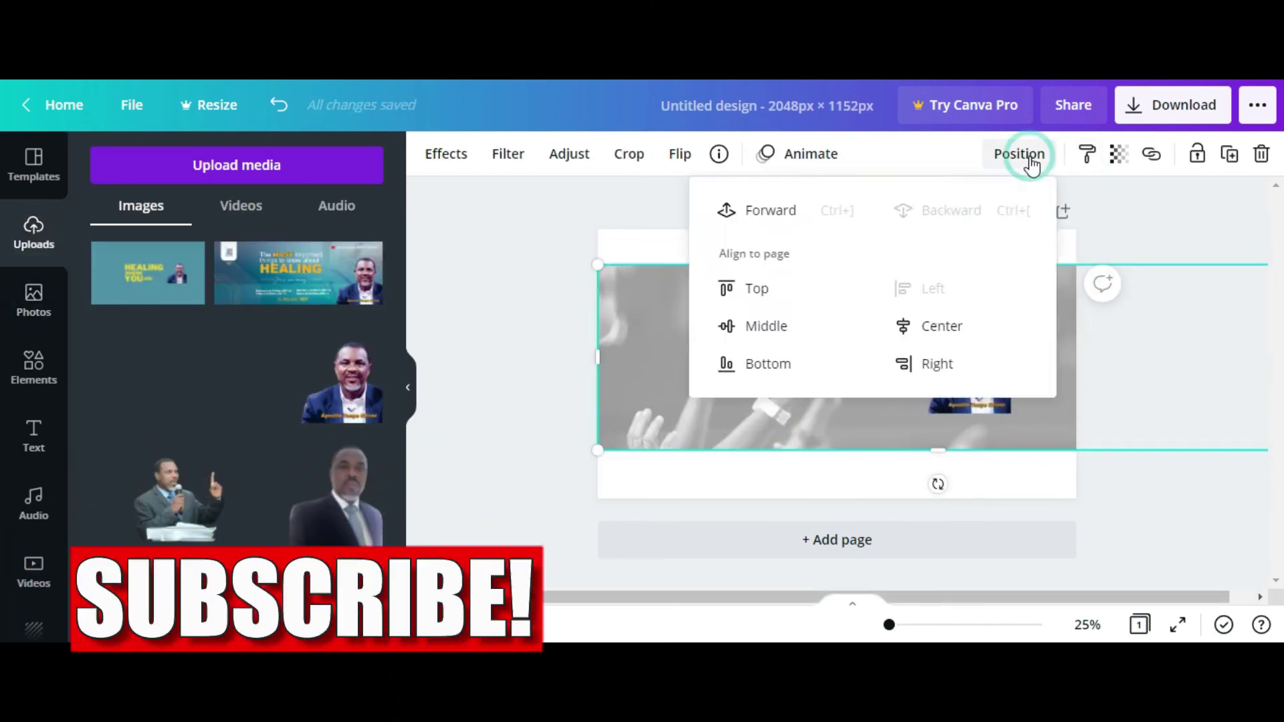
# - Add a heading retyped as HEALING, reduce its size and center it on the photo
pyautogui.click(1013, 155)
pyautogui.click(33, 435)
pyautogui.click(161, 505)
pyautogui.doubleClick(829, 322)
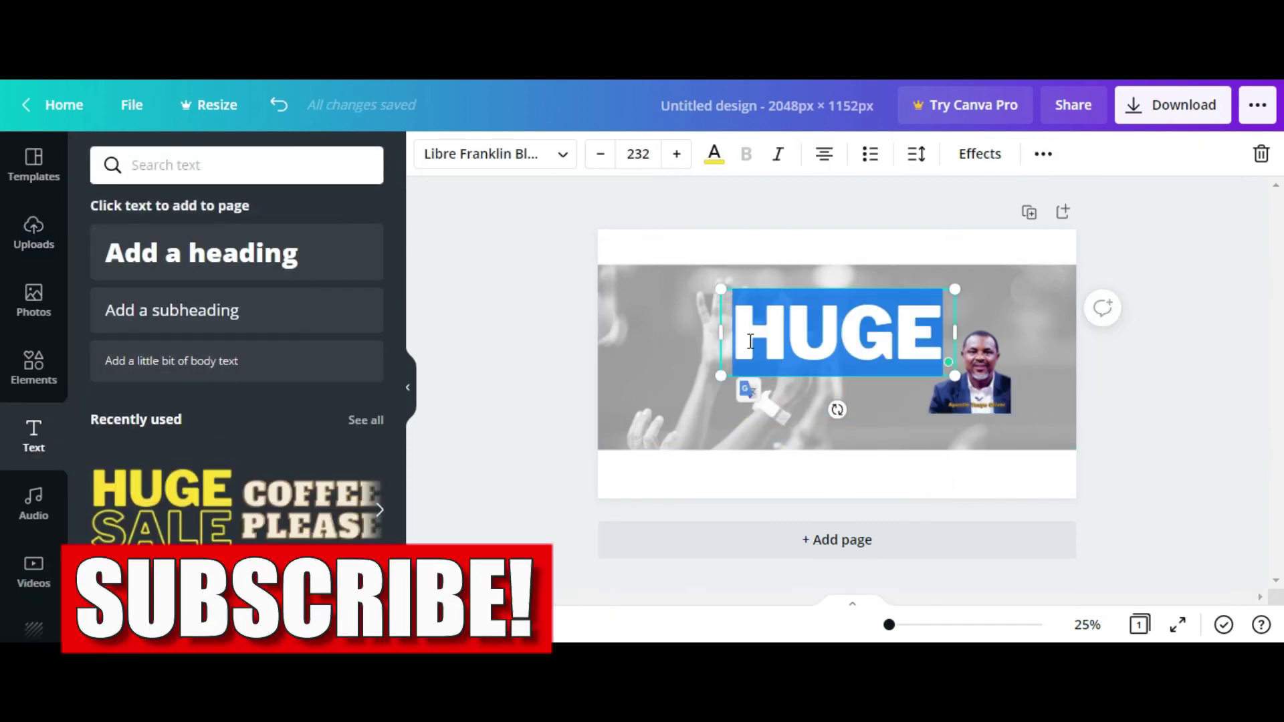
pyautogui.write('HEALING')
pyautogui.moveTo(720, 367); pyautogui.dragTo(608, 320)
pyautogui.click(601, 153)
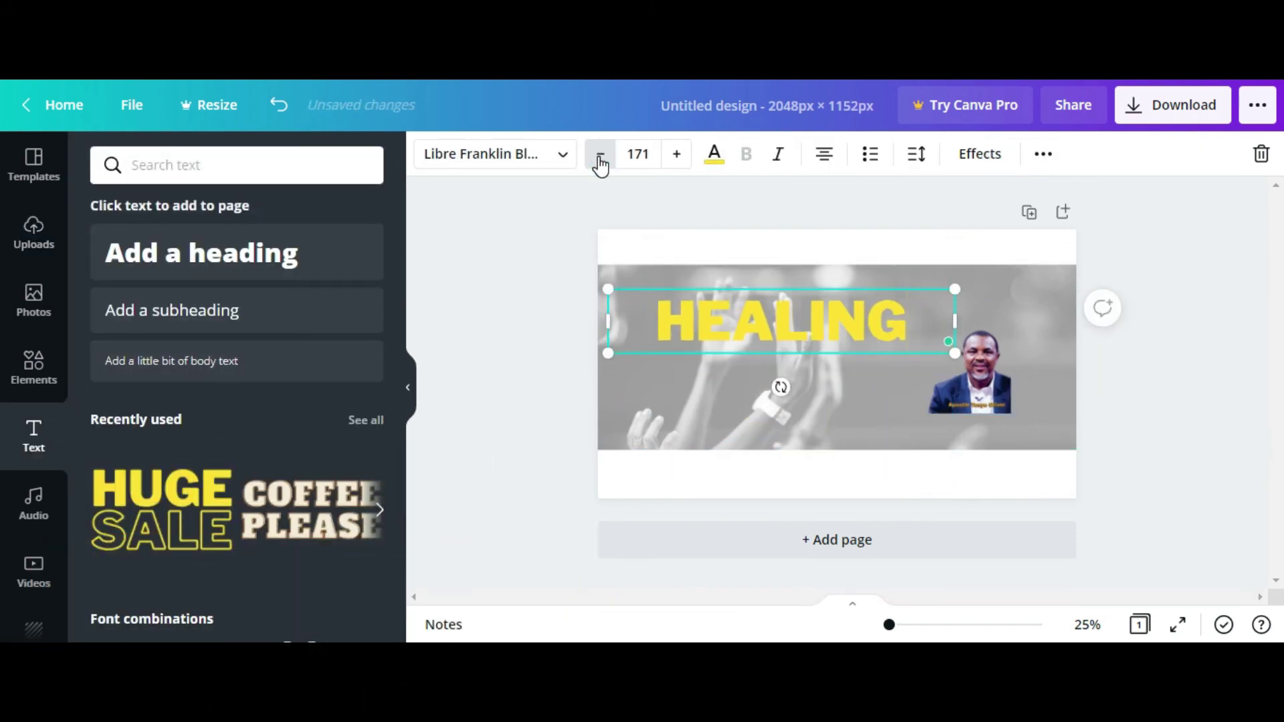
pyautogui.click(1143, 402)
pyautogui.moveTo(838, 320); pyautogui.dragTo(868, 364)
pyautogui.click(1189, 295)
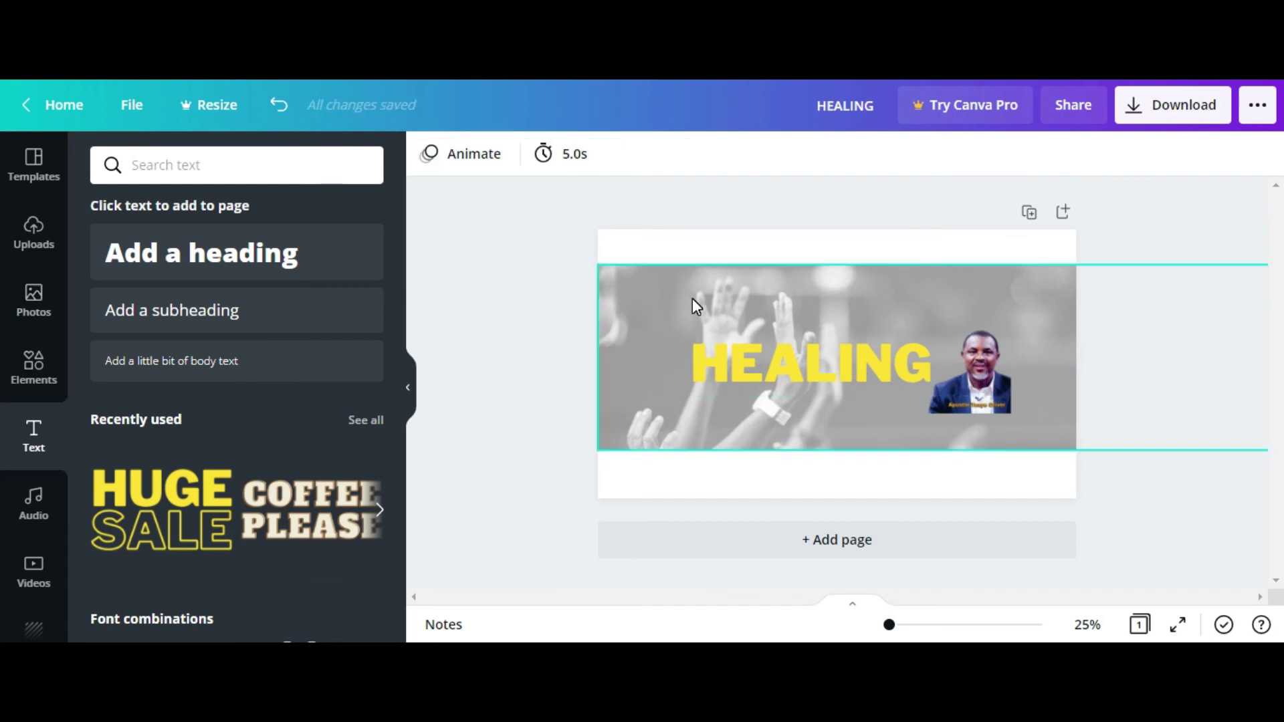
# - Duplicate HEALING below itself, retype it as WHERE and shrink that line
pyautogui.rightClick(744, 367)
pyautogui.click(744, 372)
pyautogui.moveTo(839, 367)
pyautogui.mouseDown()
pyautogui.moveTo(837, 387)
pyautogui.moveTo(860, 396)
pyautogui.mouseUp()
pyautogui.doubleClick(837, 388)
pyautogui.write('WHERE')
pyautogui.scroll(1, 1098, 625)
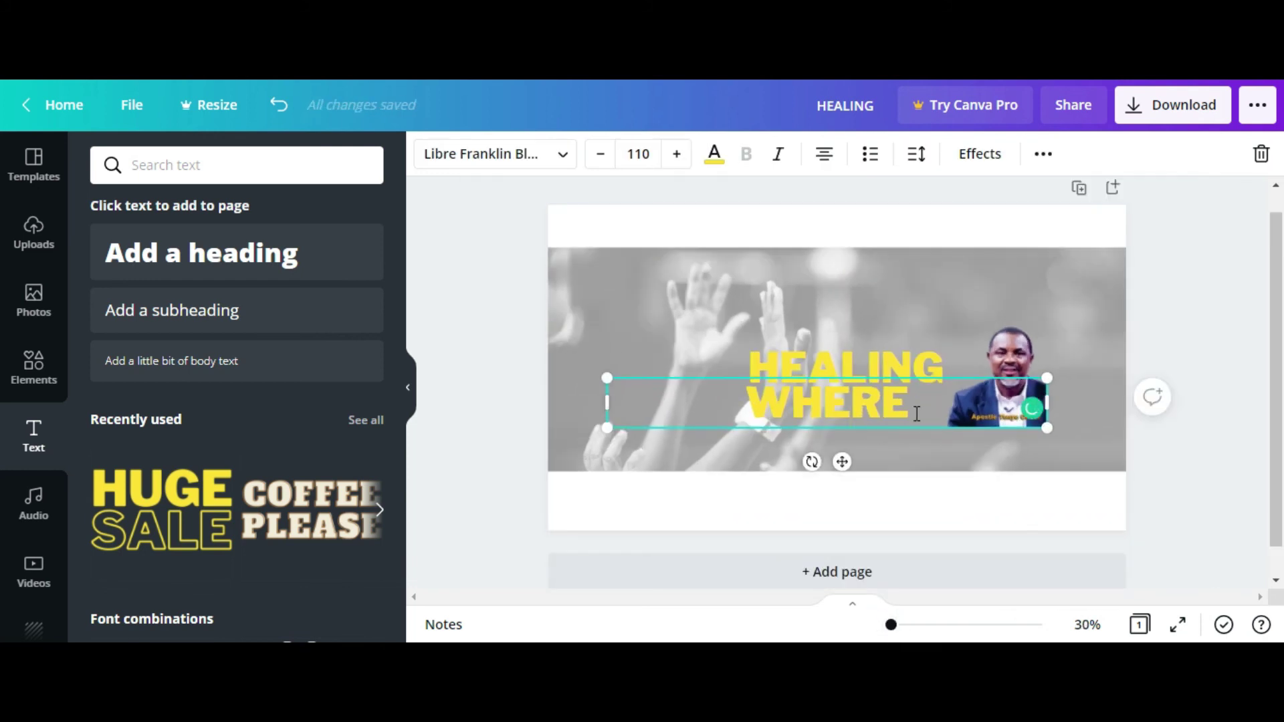
pyautogui.moveTo(1048, 428); pyautogui.dragTo(976, 401)
# - Add two more copies retyped as YOU and ARE, placing ARE beside YOU
pyautogui.click(1196, 430)
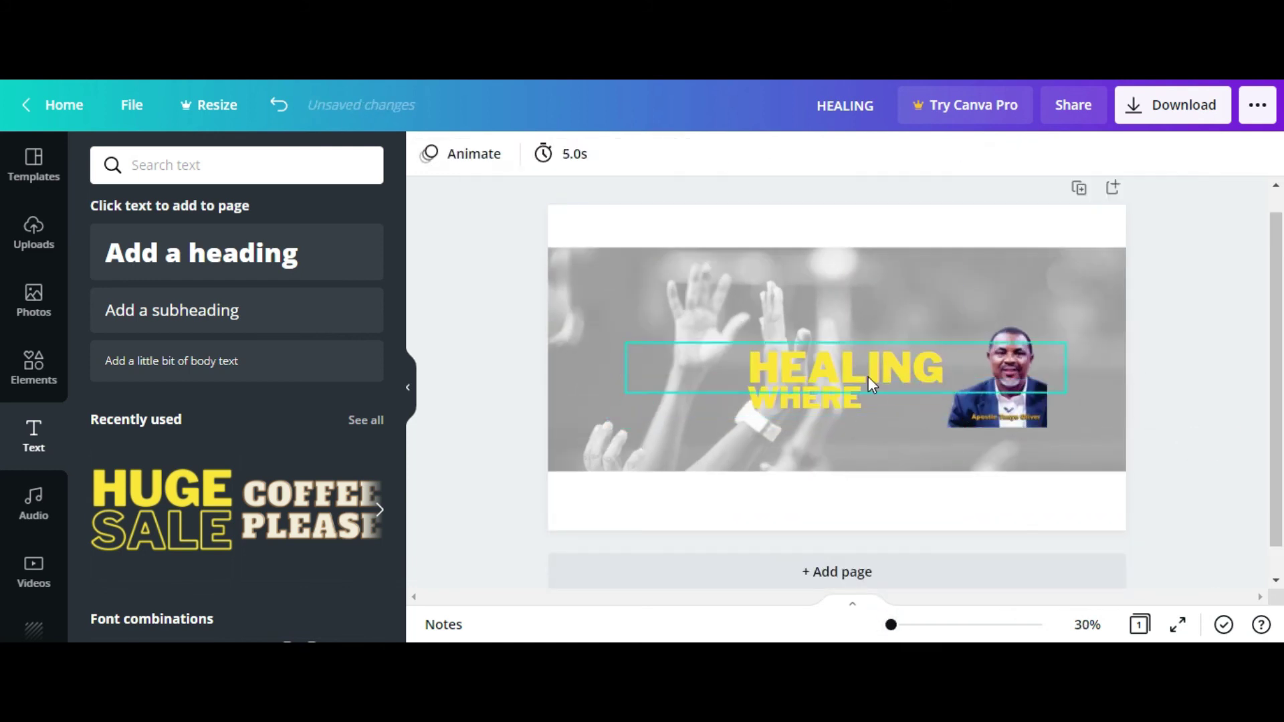
pyautogui.moveTo(803, 394)
pyautogui.mouseDown()
pyautogui.moveTo(843, 355)
pyautogui.moveTo(843, 445)
pyautogui.mouseUp()
pyautogui.doubleClick(843, 444)
pyautogui.hotkey('ctrl', 'c')
pyautogui.write('YOU')
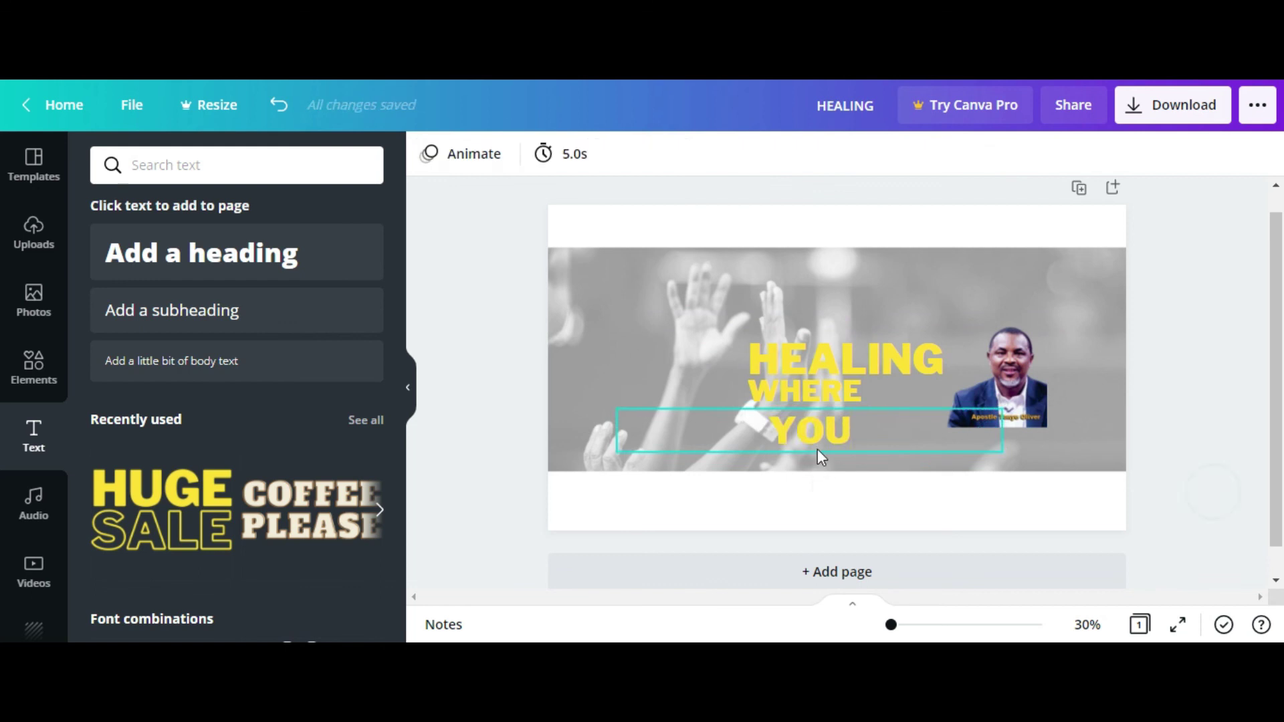
pyautogui.click(803, 431)
pyautogui.rightClick(872, 424)
pyautogui.click(946, 315)
pyautogui.doubleClick(909, 450)
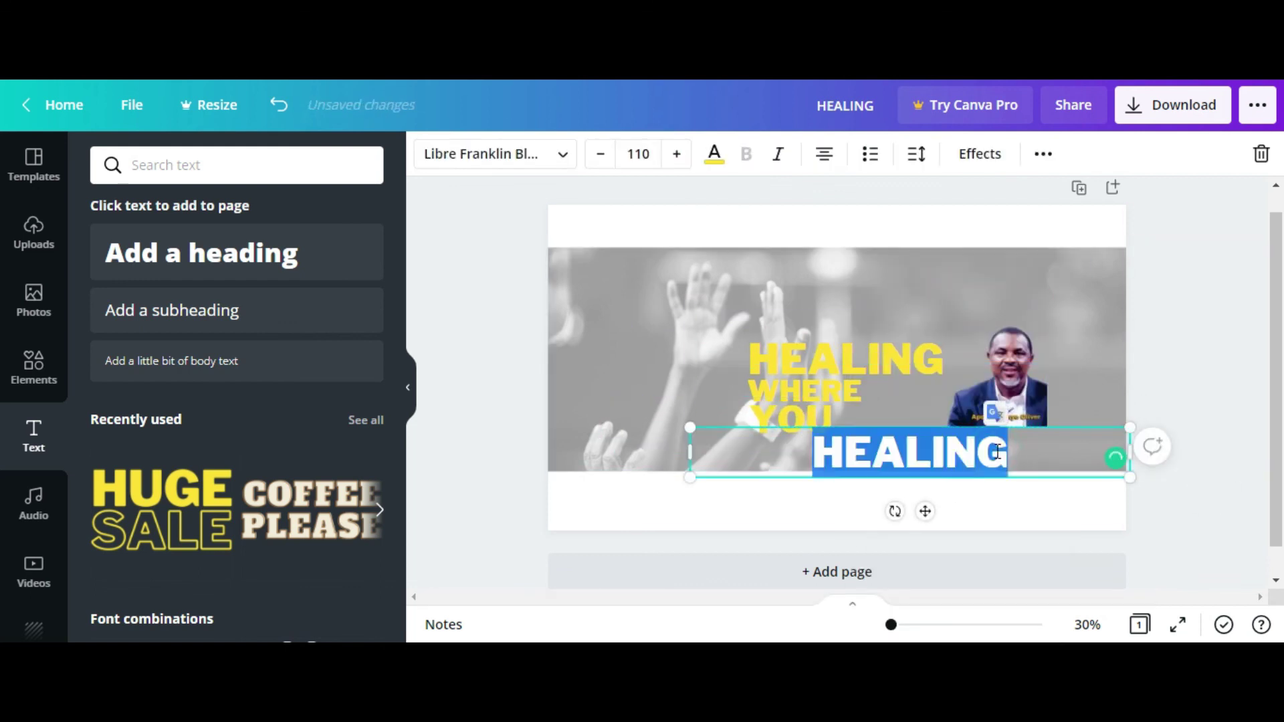
pyautogui.write('ARE')
pyautogui.moveTo(828, 461)
pyautogui.mouseDown()
pyautogui.moveTo(880, 423)
pyautogui.moveTo(837, 472)
pyautogui.mouseUp()
pyautogui.click(1210, 488)
# - Add a square shape from the Elements library to the banner
pyautogui.click(34, 364)
pyautogui.scroll(-5, 234, 401)
pyautogui.click(209, 502)
# - Stretch the square over the whole banner, send it behind the portrait and make it partly transparent
pyautogui.moveTo(926, 366); pyautogui.dragTo(1127, 367)
pyautogui.moveTo(747, 367); pyautogui.dragTo(548, 366)
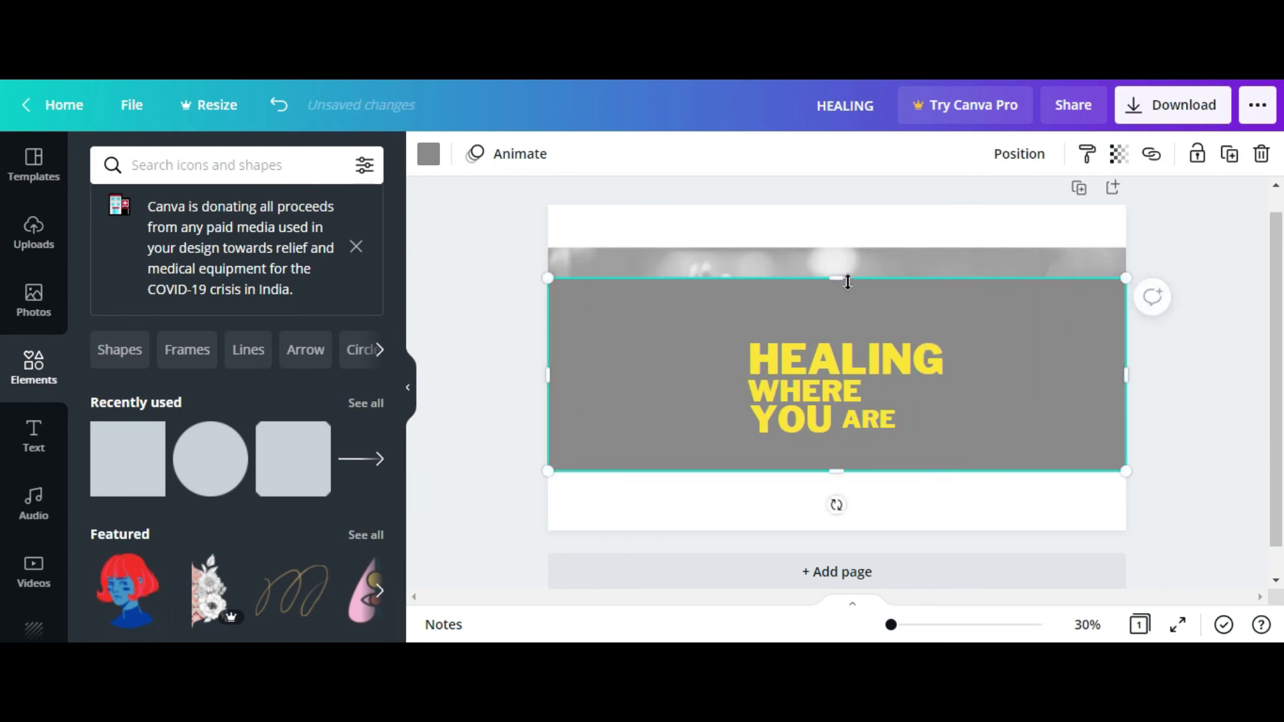
pyautogui.moveTo(846, 278); pyautogui.dragTo(837, 247)
pyautogui.rightClick(1042, 289)
pyautogui.click(1117, 444)
pyautogui.click(1119, 153)
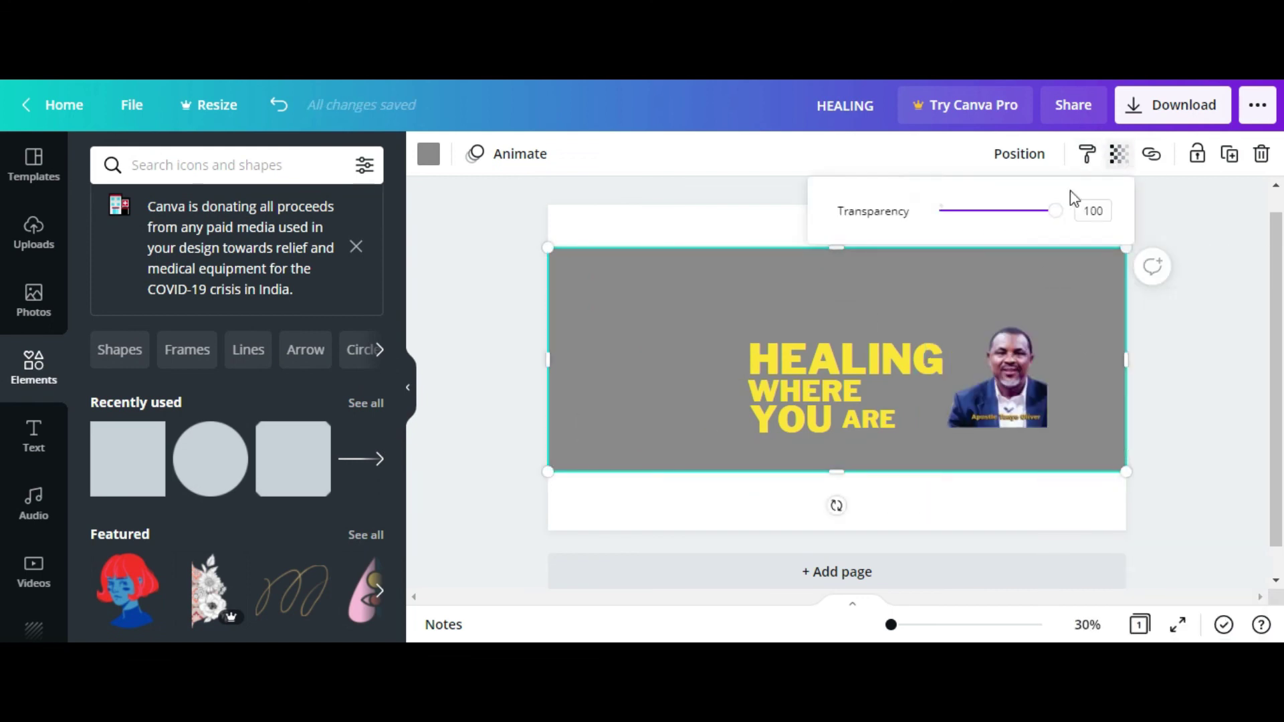
pyautogui.click(769, 307)
pyautogui.click(1119, 153)
pyautogui.moveTo(1054, 209); pyautogui.dragTo(986, 212)
# - Recolour the square dark blue after trying navy and purple fills
pyautogui.click(428, 153)
pyautogui.click(160, 494)
pyautogui.click(1119, 153)
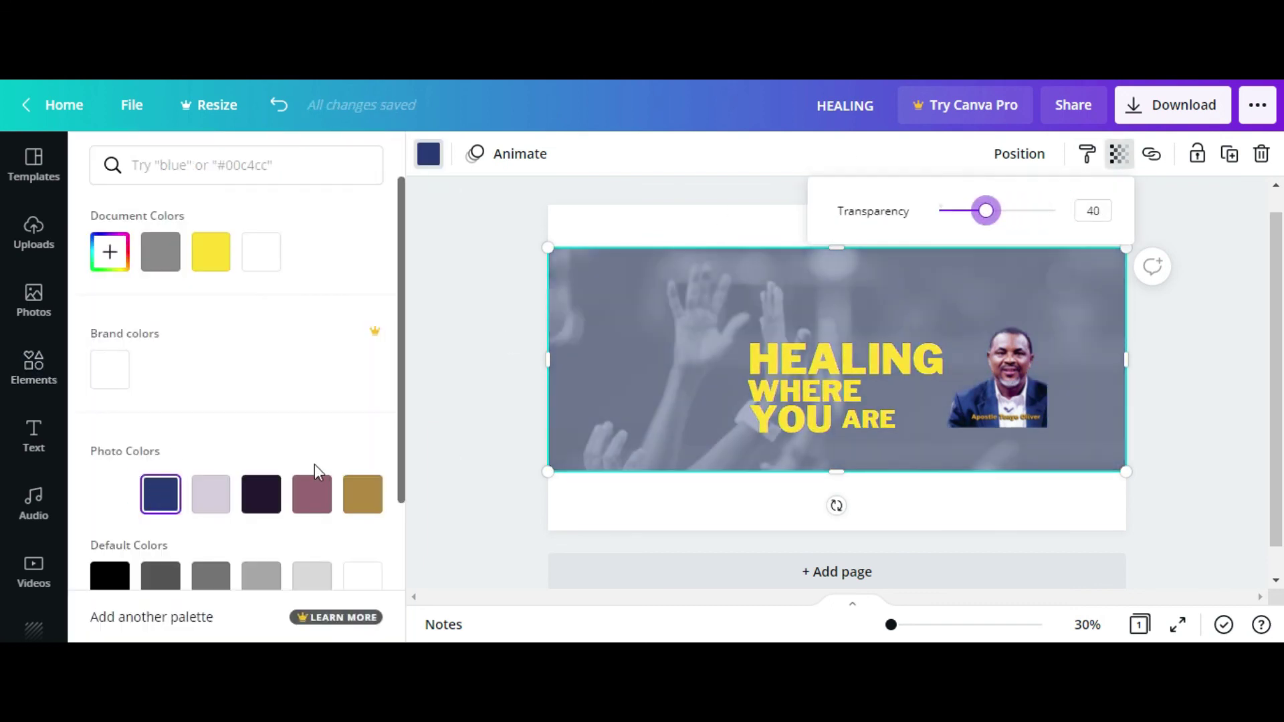
pyautogui.scroll(-2, 315, 495)
pyautogui.click(312, 544)
pyautogui.scroll(-2, 321, 535)
pyautogui.click(362, 512)
# - Change the HEALING WHERE YOU ARE text colour to white
pyautogui.click(827, 418)
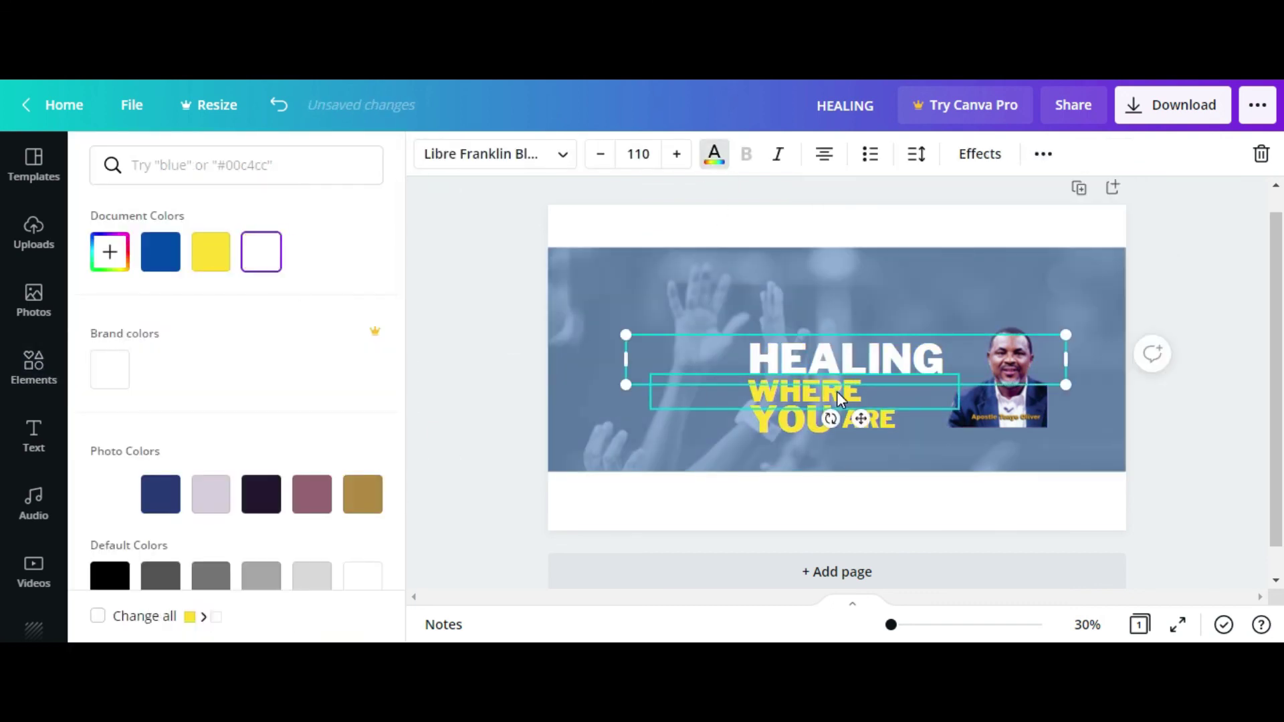
pyautogui.click(517, 413)
pyautogui.click(789, 421)
pyautogui.click(1179, 475)
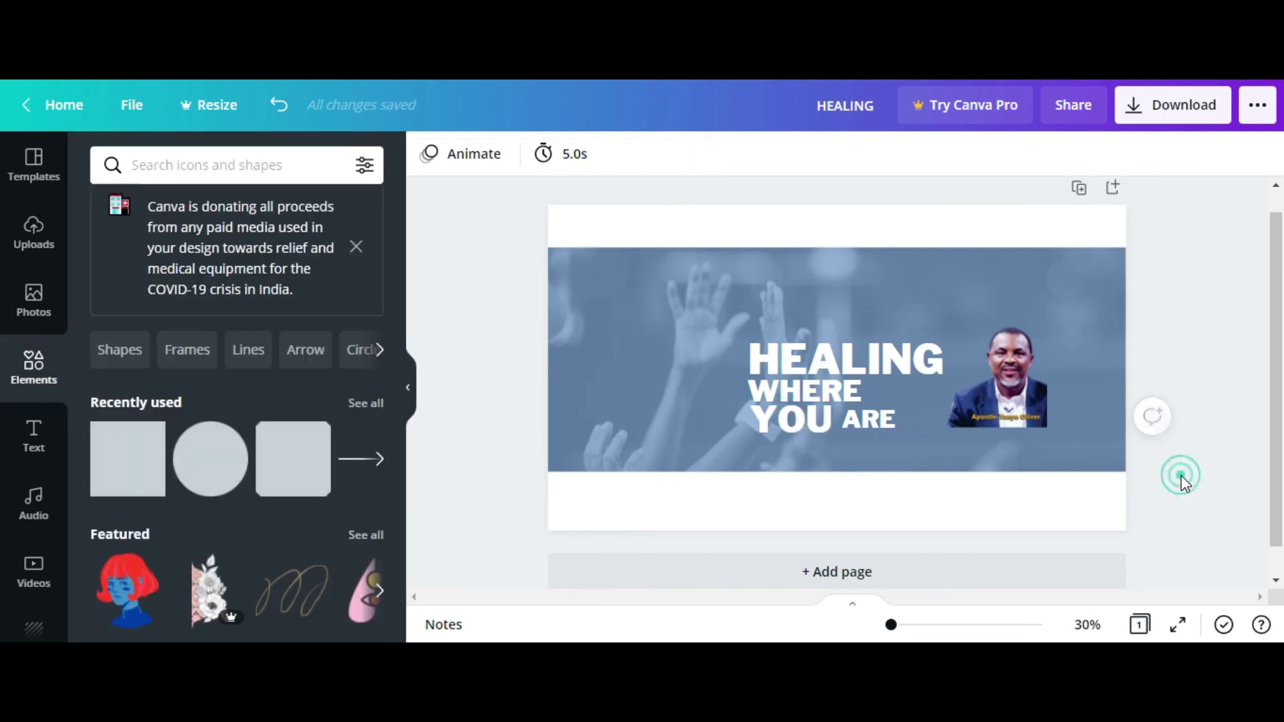
# - Fine-tune the blue overlay's transparency and bring up the download options
pyautogui.click(1066, 272)
pyautogui.click(1119, 153)
pyautogui.moveTo(986, 212)
pyautogui.mouseDown()
pyautogui.moveTo(946, 211)
pyautogui.moveTo(1029, 211)
pyautogui.moveTo(963, 220)
pyautogui.moveTo(1002, 227)
pyautogui.moveTo(1079, 225)
pyautogui.moveTo(941, 209)
pyautogui.moveTo(1003, 218)
pyautogui.mouseUp()
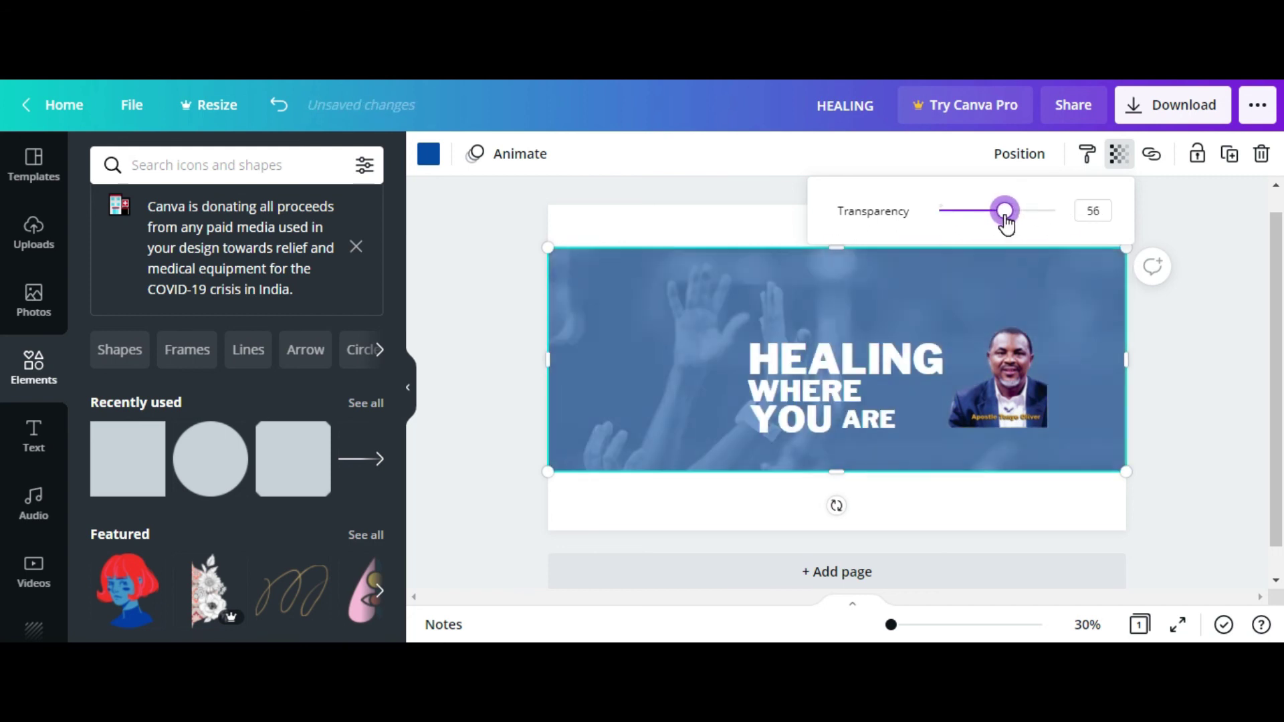
pyautogui.click(1226, 361)
pyautogui.scroll(-3, 135, 278)
pyautogui.click(33, 231)
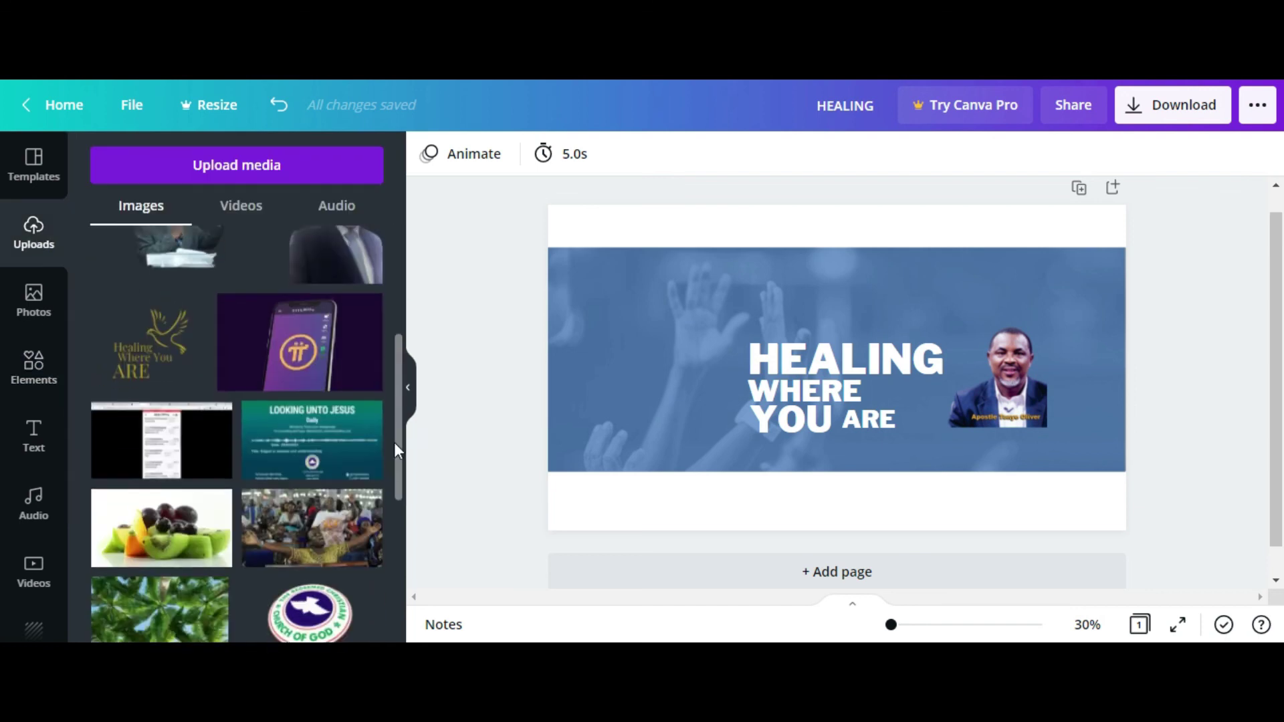
pyautogui.click(1172, 105)
# - Download the blue banner, then upload Banner1 as the channel banner and publish
pyautogui.click(1041, 300)
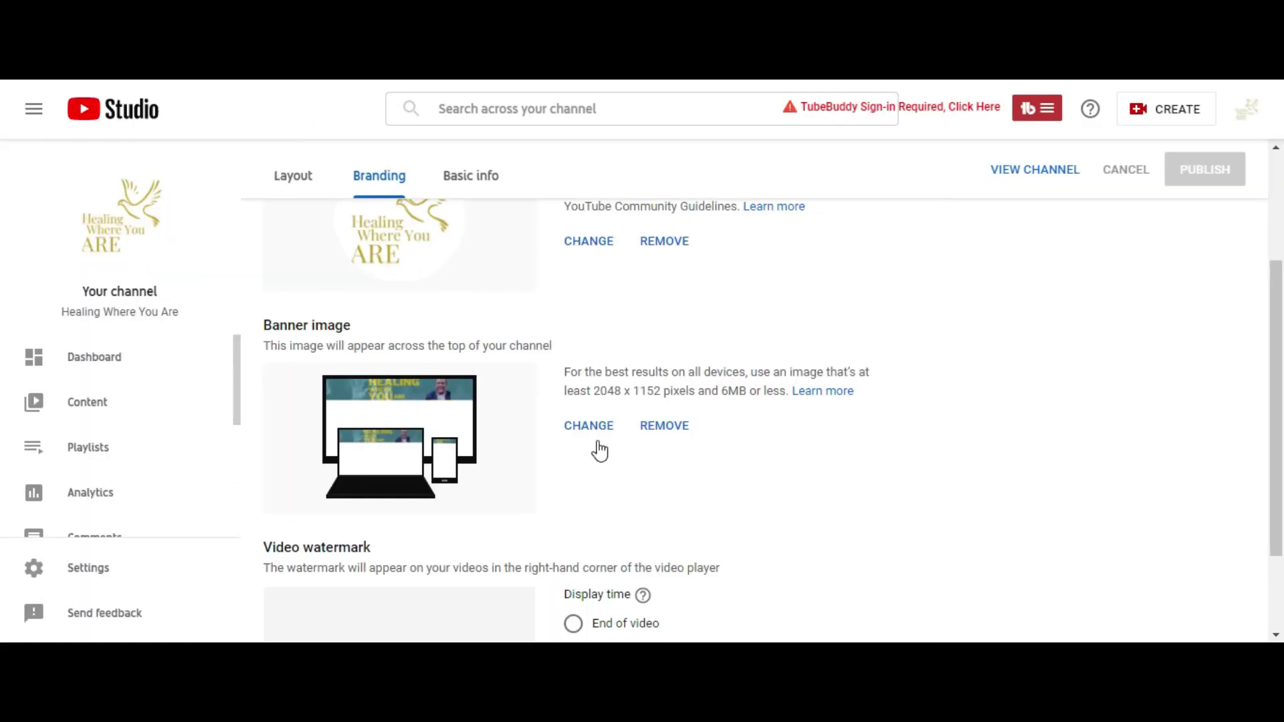
pyautogui.click(592, 426)
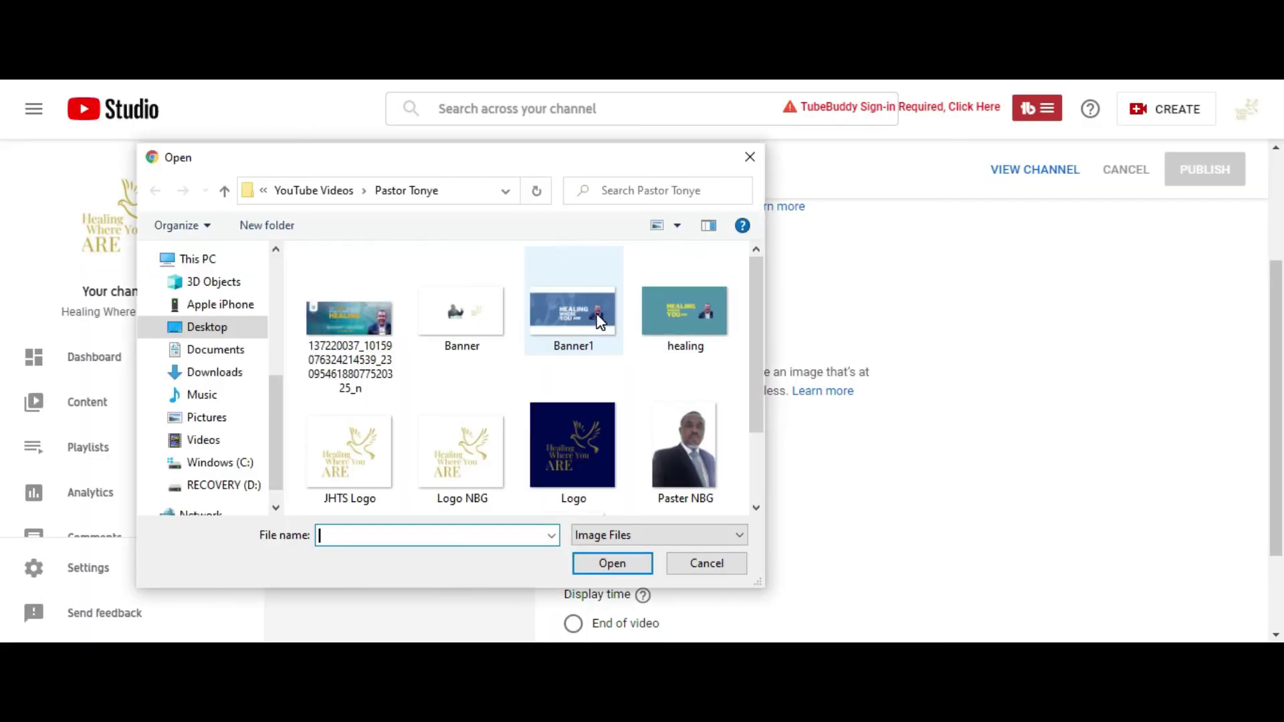
pyautogui.click(600, 323)
pyautogui.click(602, 563)
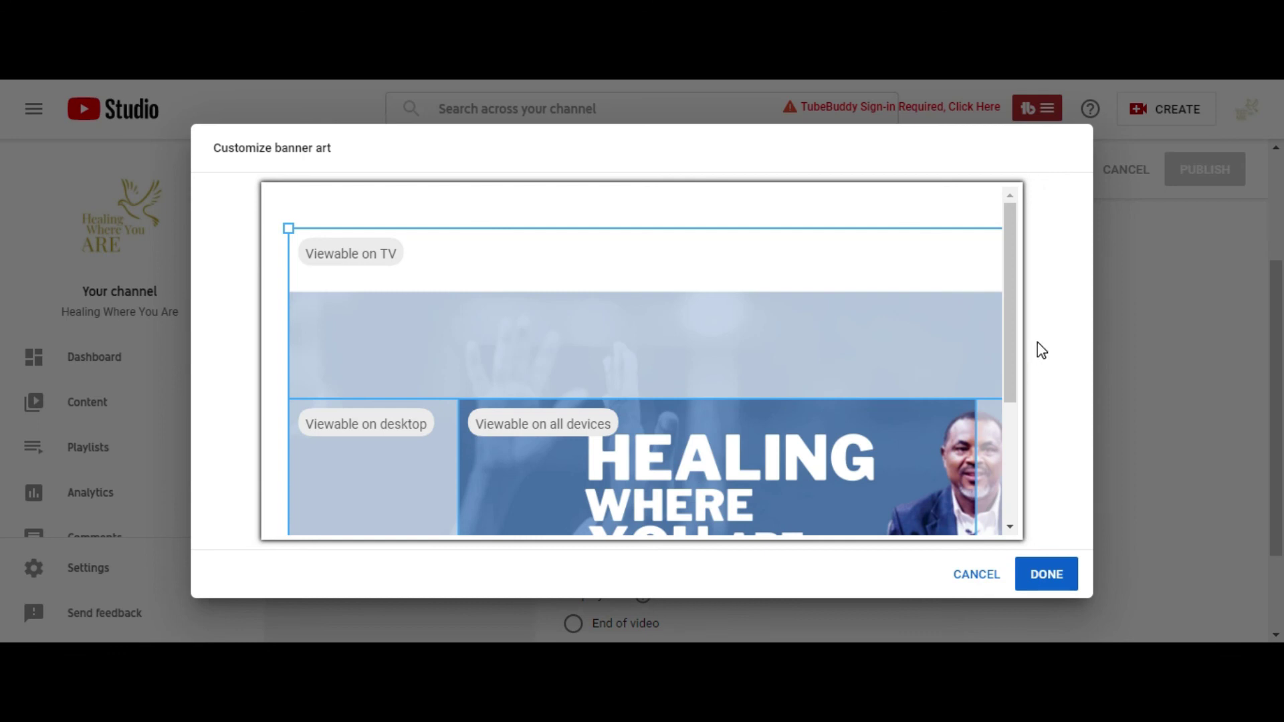
pyautogui.moveTo(1012, 349); pyautogui.dragTo(1016, 413)
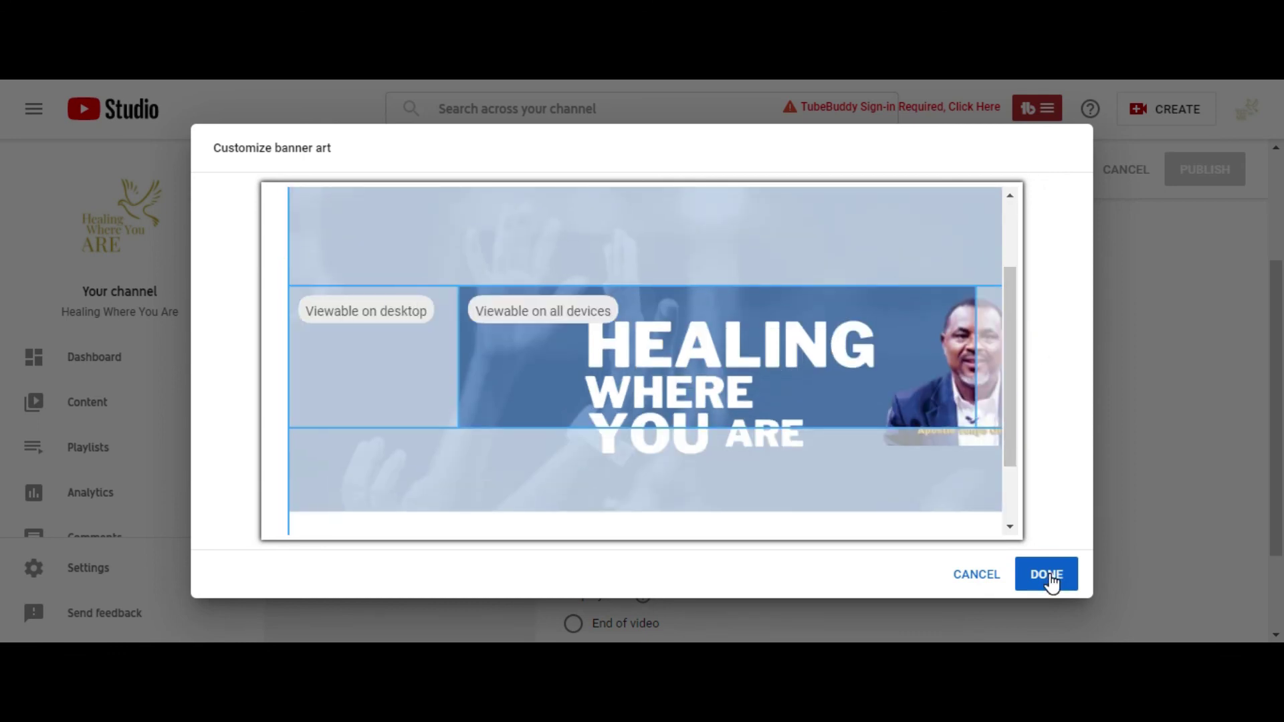
pyautogui.click(1047, 574)
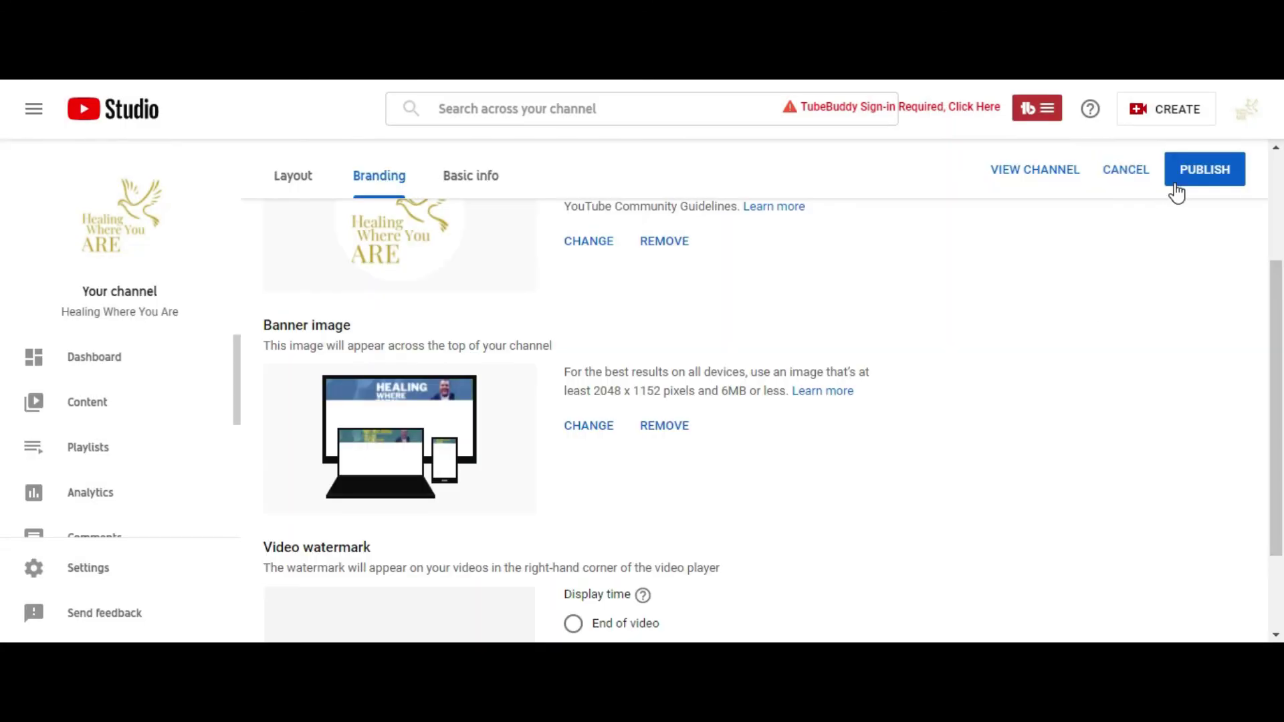
pyautogui.click(1198, 171)
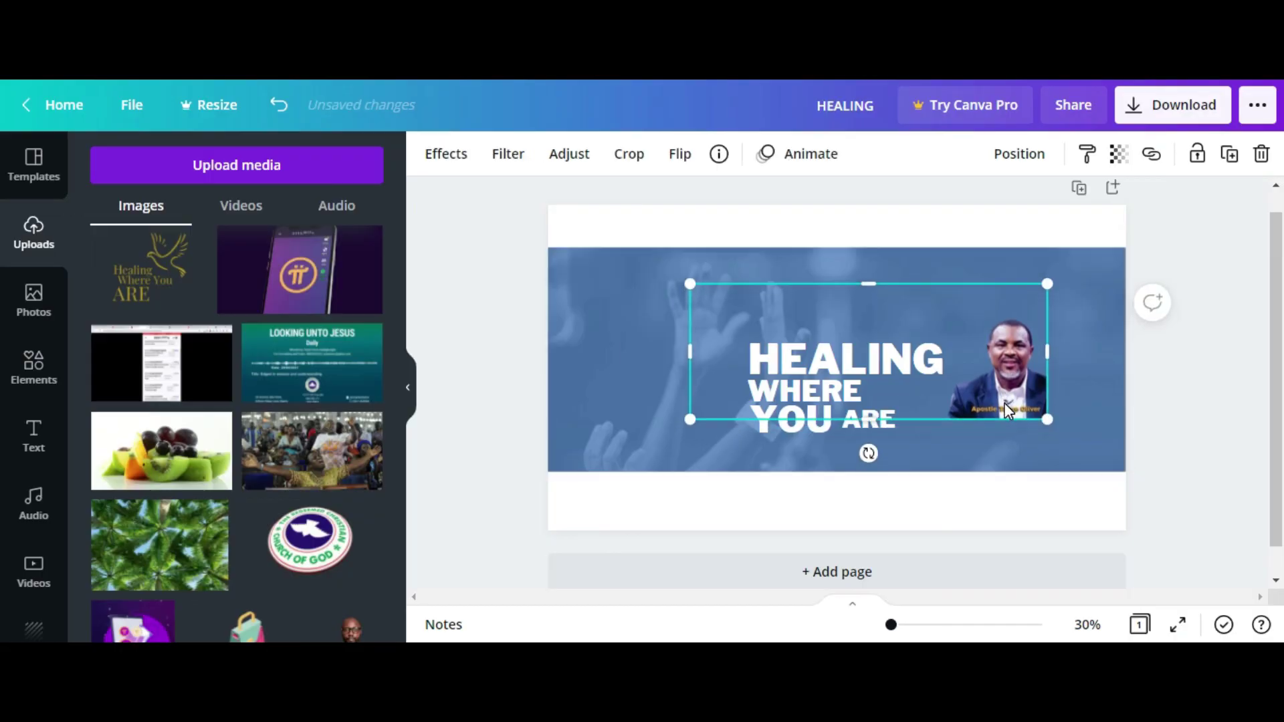
# - Resize the WHERE text and the church logo behind the heading, then save the downloaded banner
pyautogui.click(908, 358)
pyautogui.click(779, 392)
pyautogui.hotkey('ctrl', 'z')
pyautogui.press('Escape')
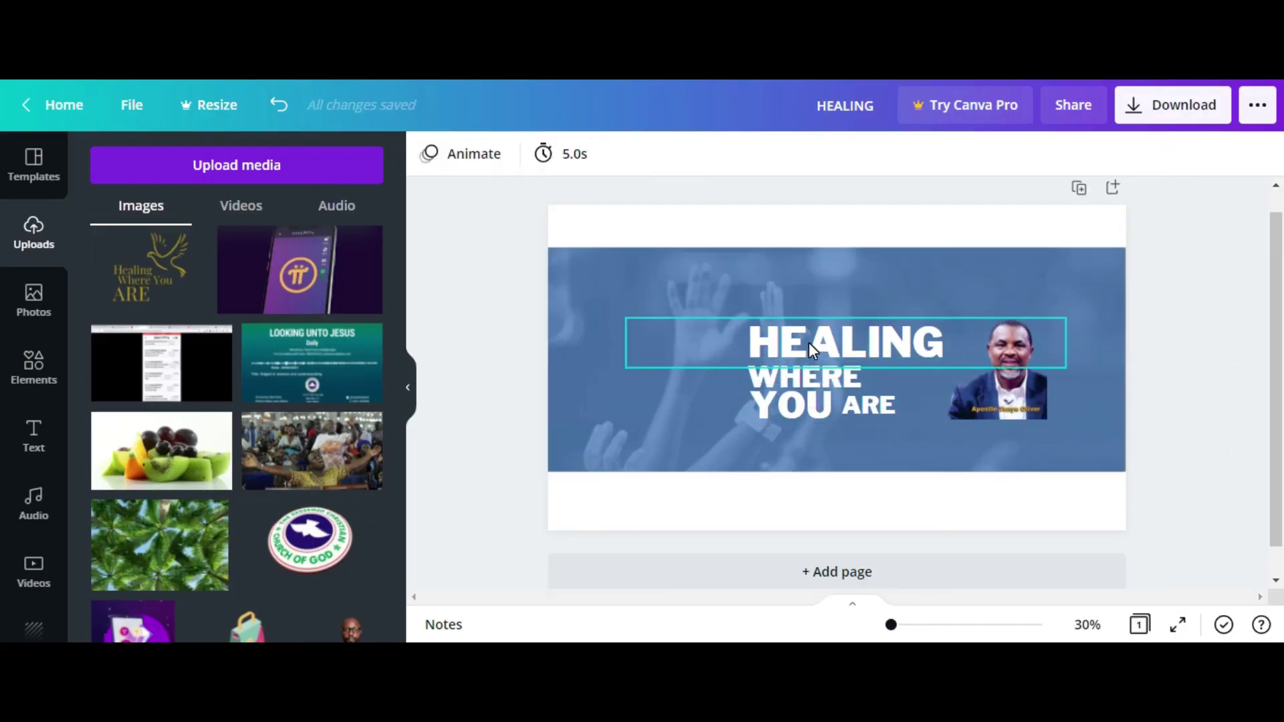
pyautogui.moveTo(837, 472); pyautogui.dragTo(834, 473)
pyautogui.moveTo(616, 383); pyautogui.dragTo(565, 329)
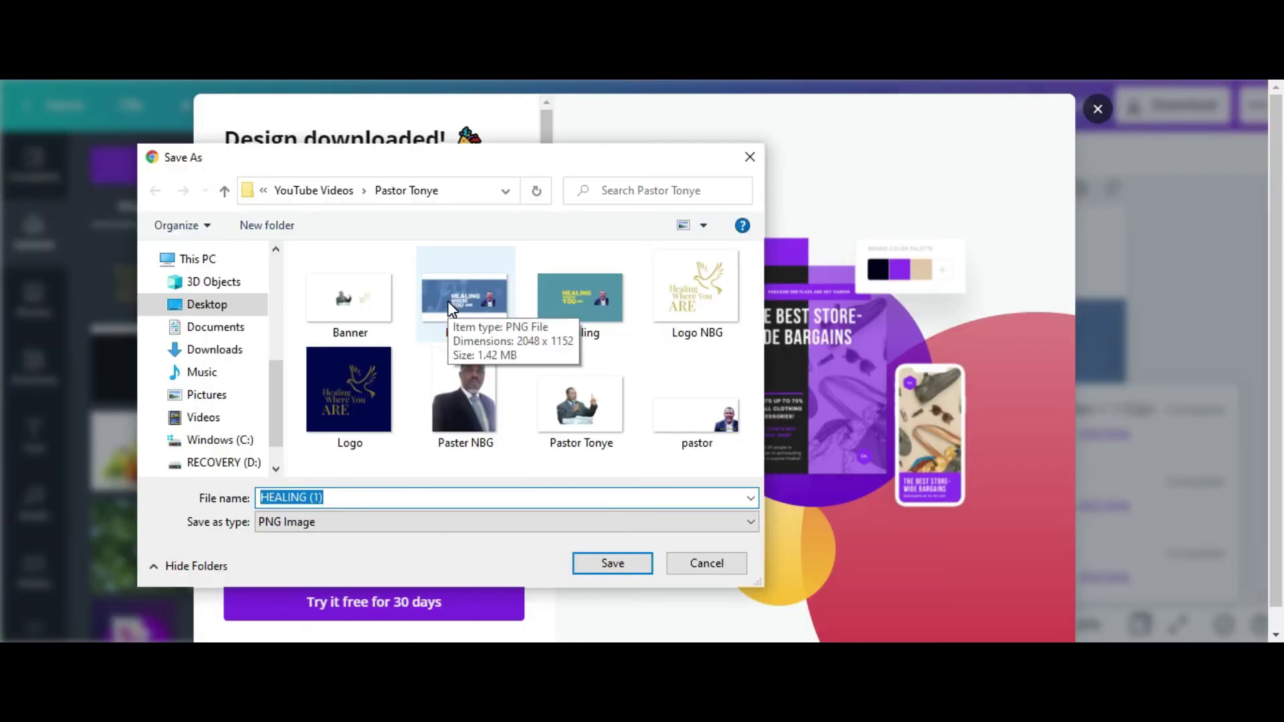
pyautogui.press('Return')
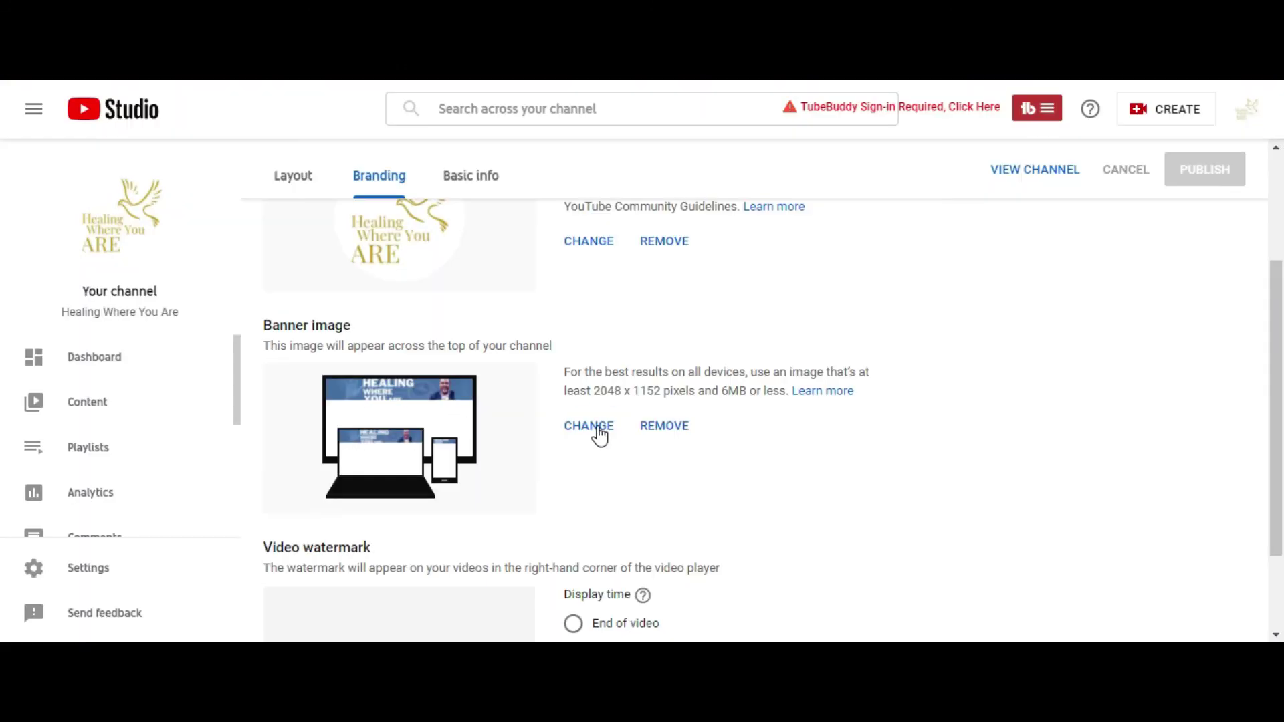
# - Replace the channel banner with the Banner1 church-emblem image, adjust the crop, and publish
pyautogui.click(594, 427)
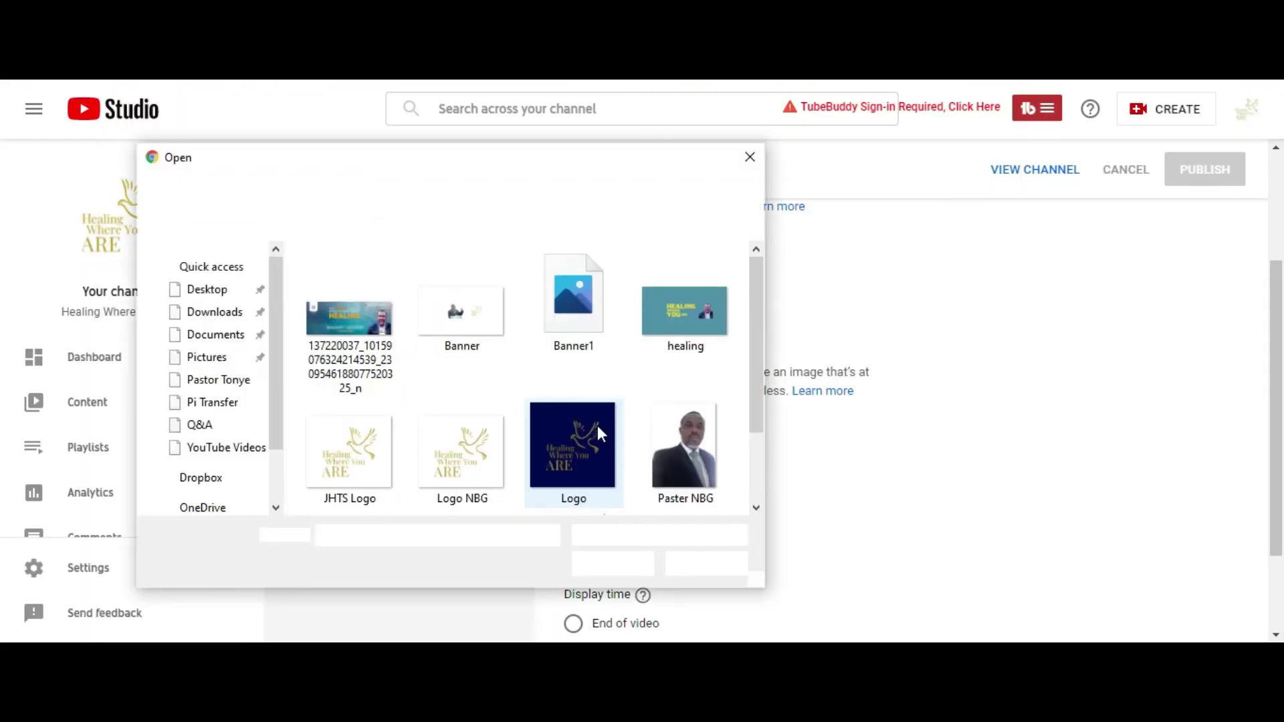
pyautogui.click(590, 335)
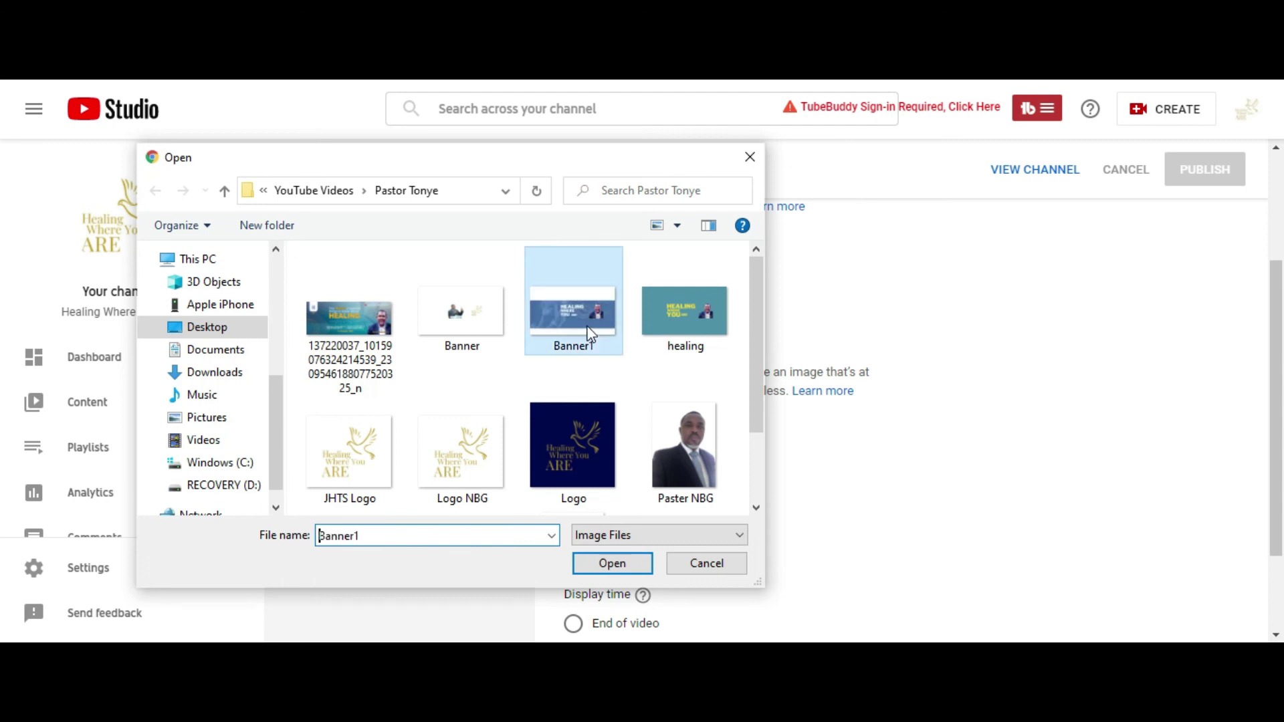
pyautogui.click(613, 563)
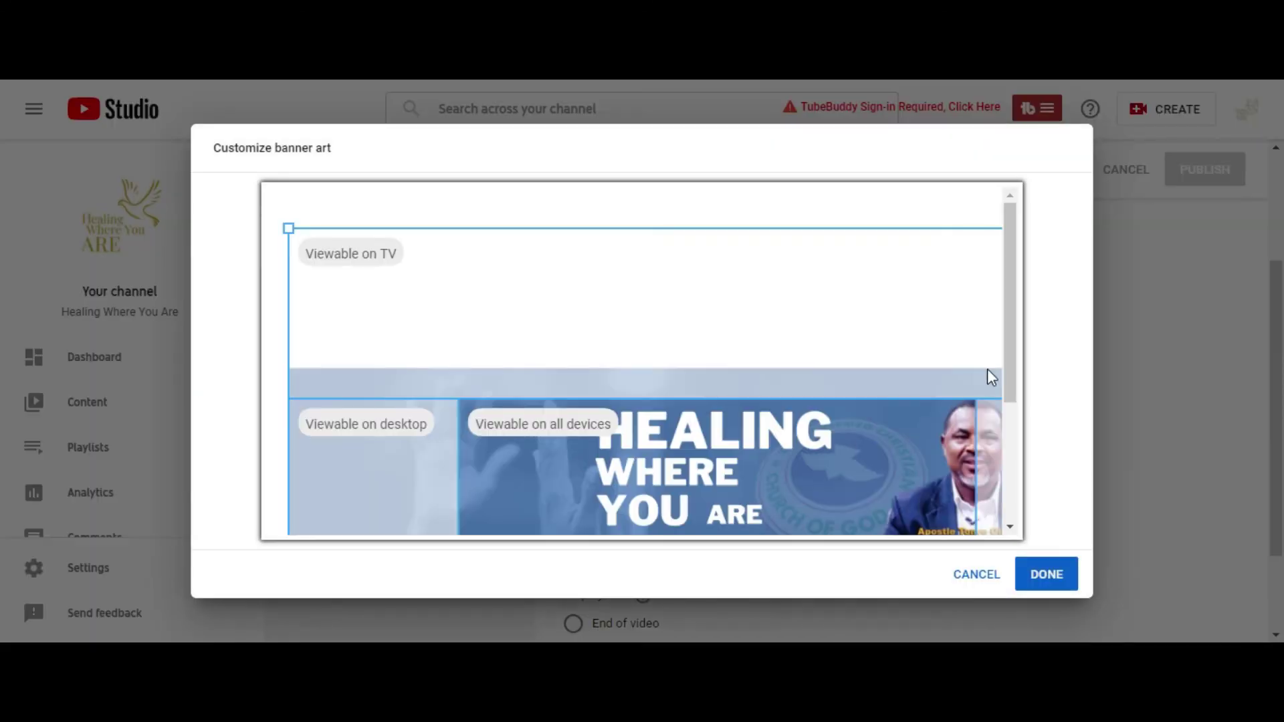
pyautogui.moveTo(1010, 367); pyautogui.dragTo(1034, 451)
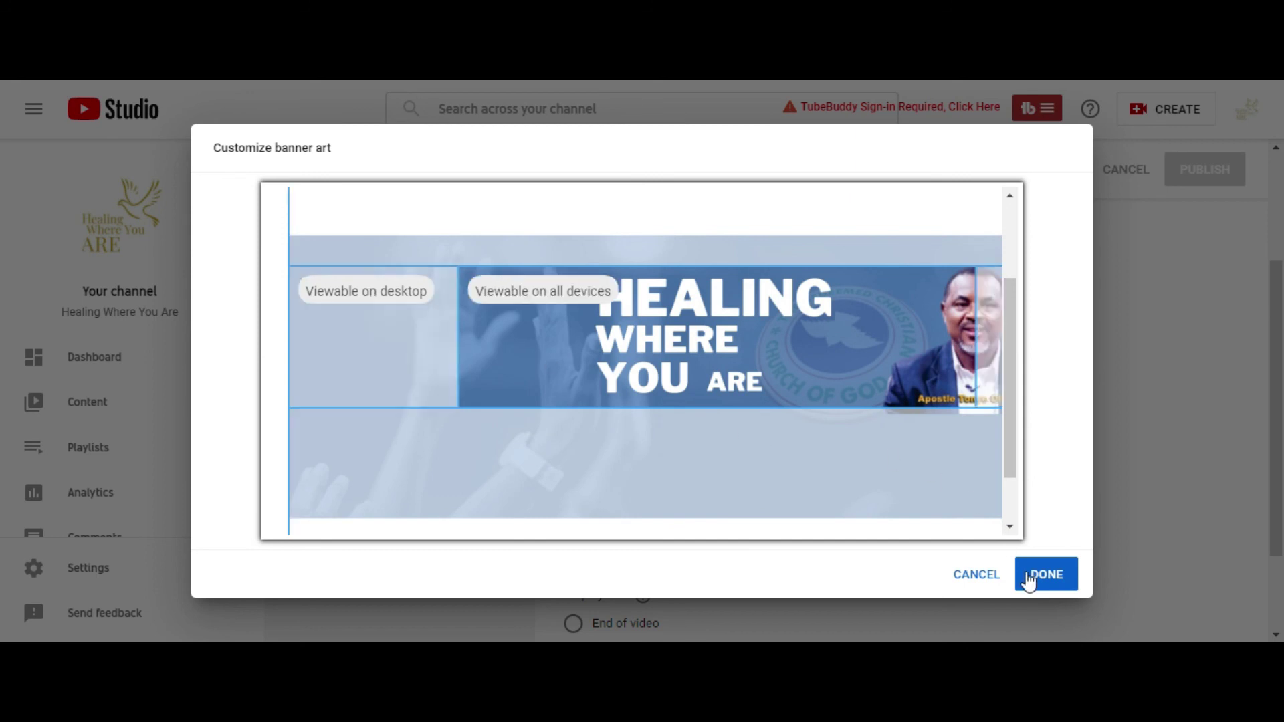
pyautogui.click(1038, 580)
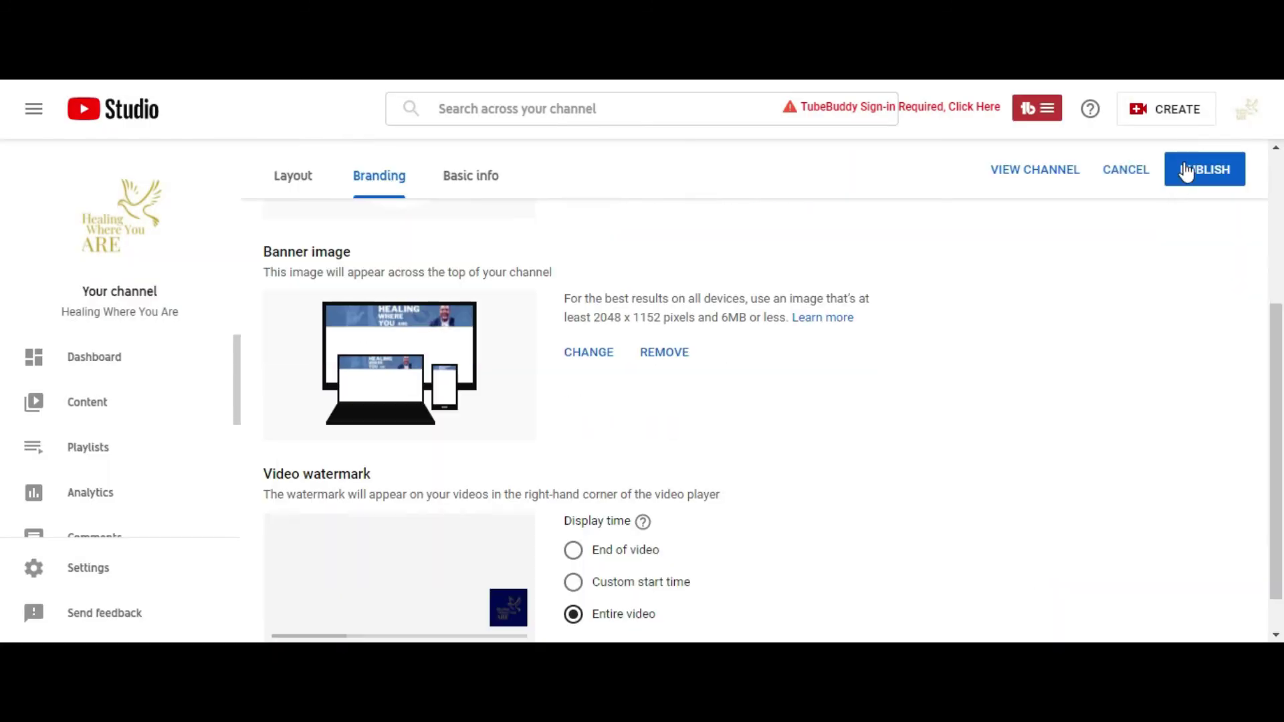
pyautogui.click(1186, 171)
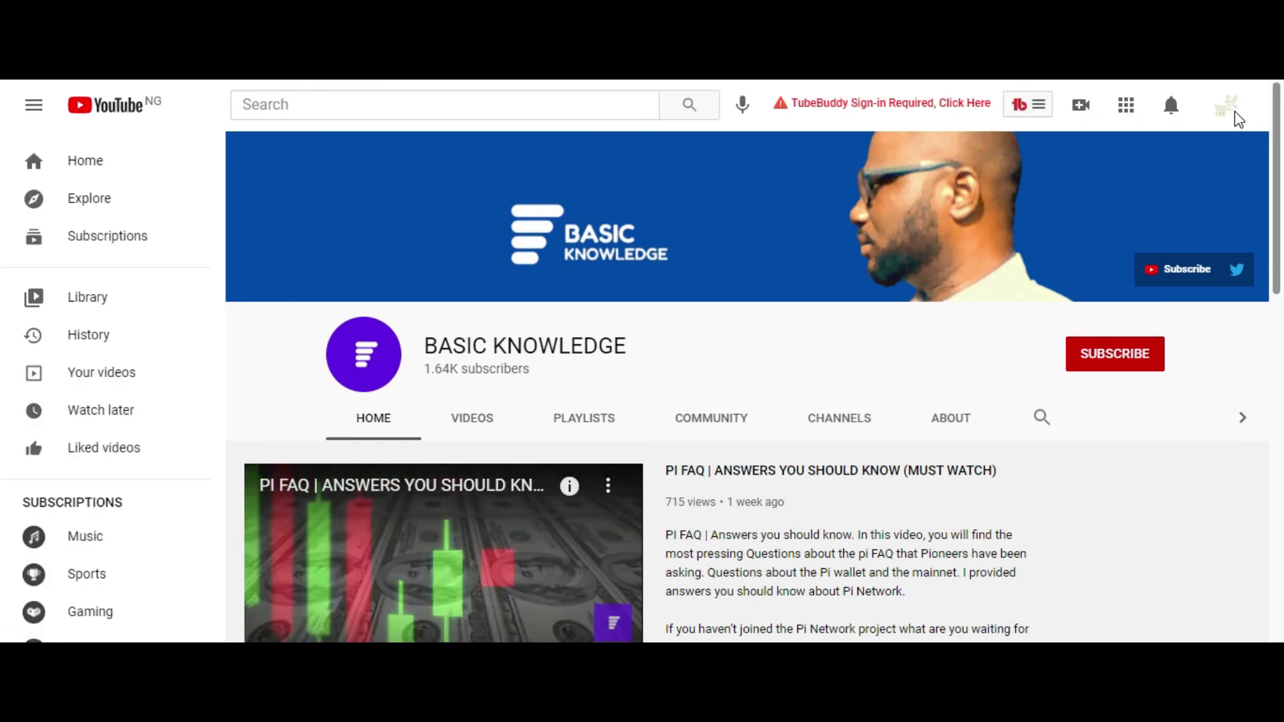
# - Play the featured PI FAQ video on the BASIC KNOWLEDGE channel page
pyautogui.scroll(-1, 506, 543)
pyautogui.click(506, 543)
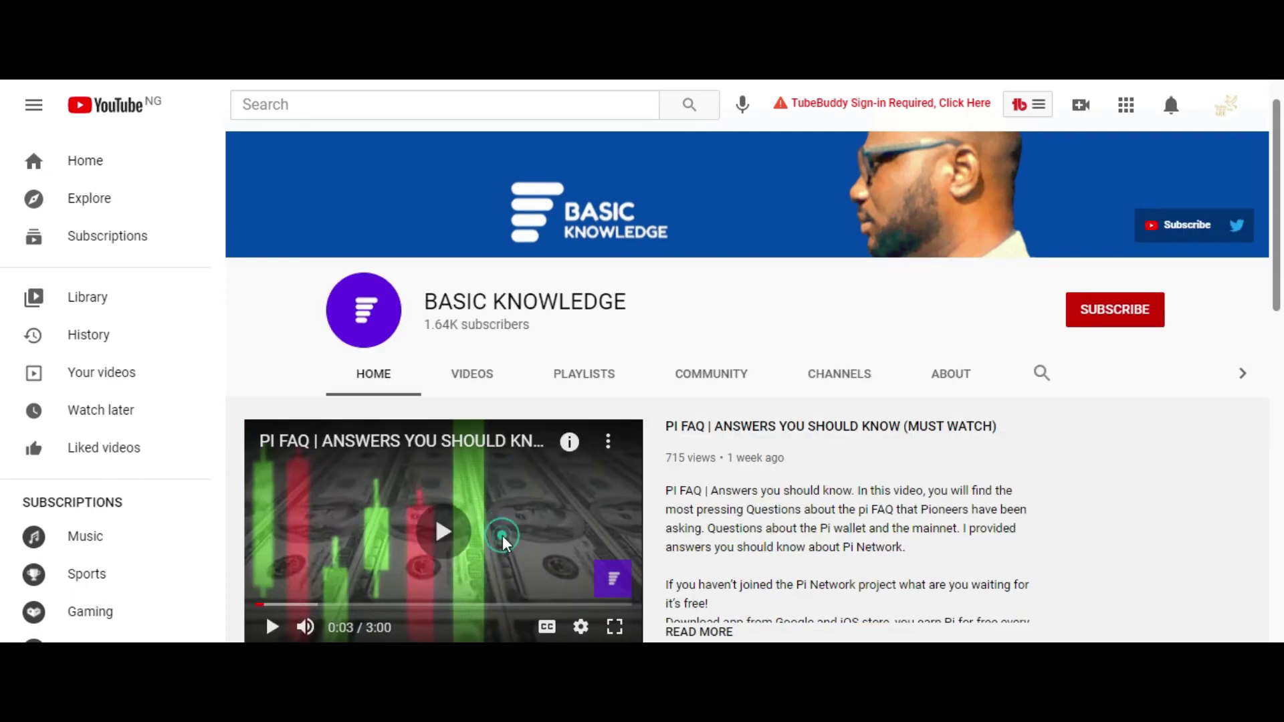